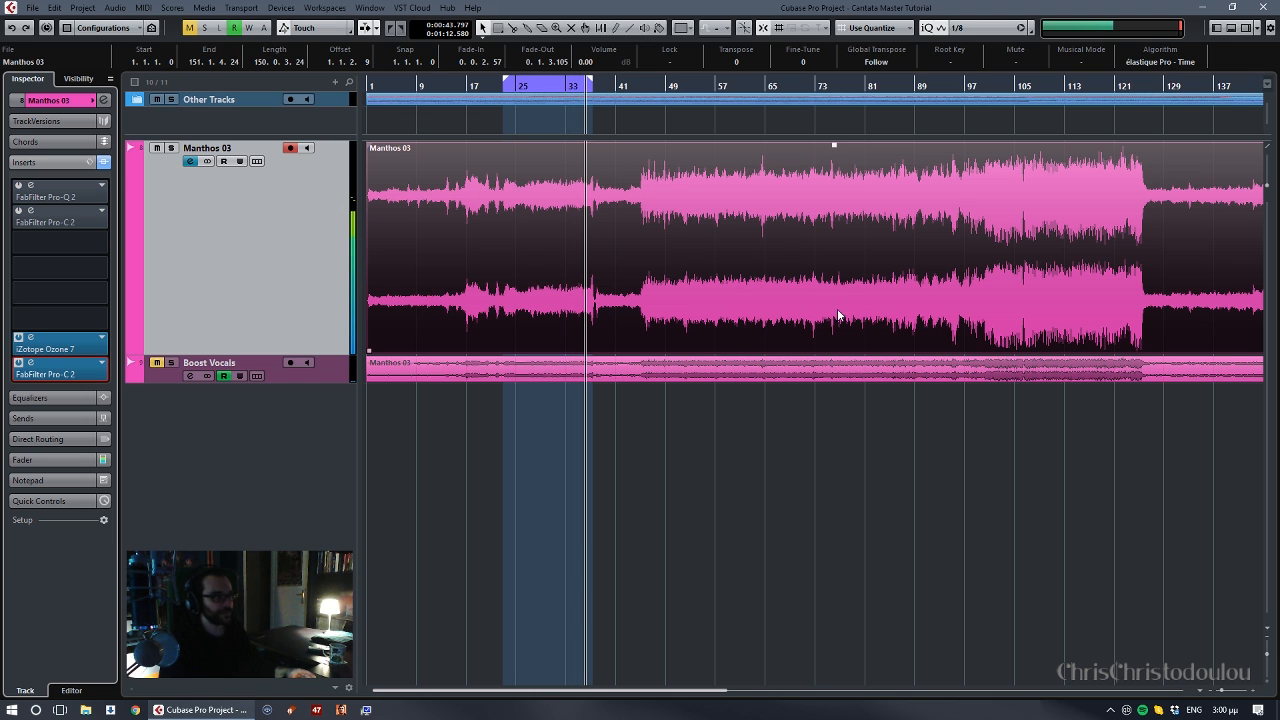
- Play the main stereo track above Boost Vocals from about bar 19
click(486, 86)
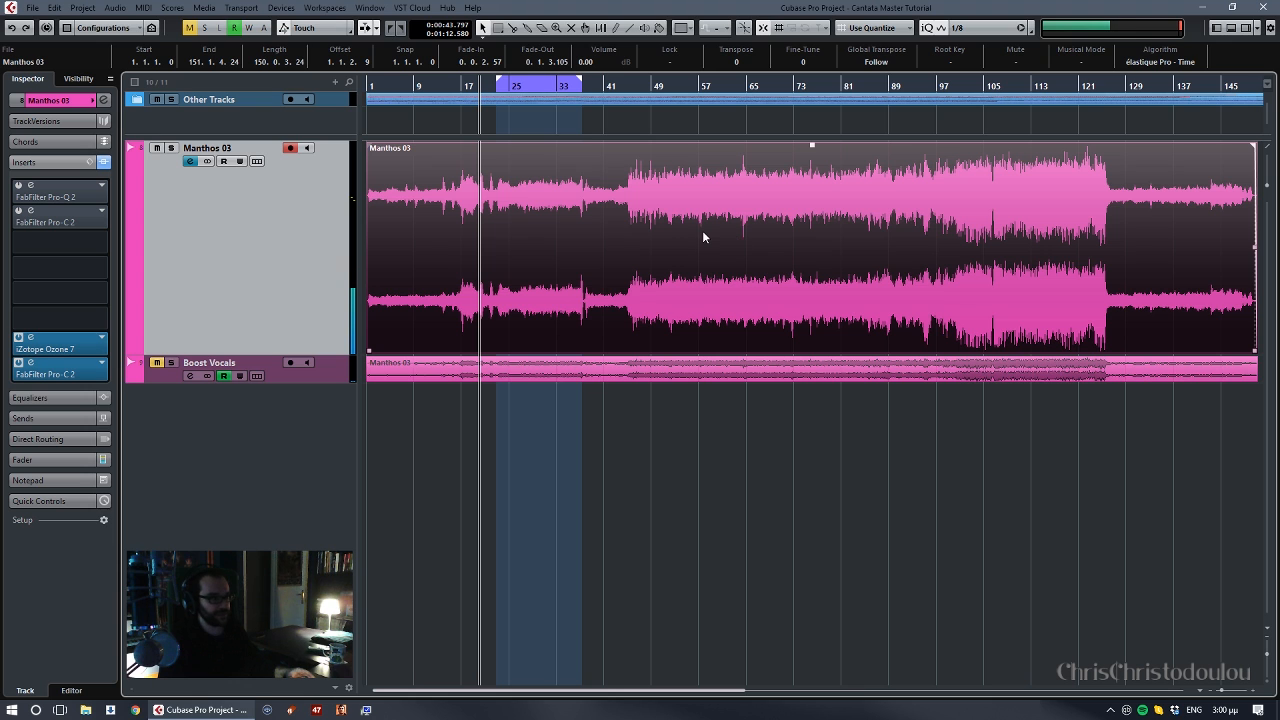
key(h)
key(h)
key(h)
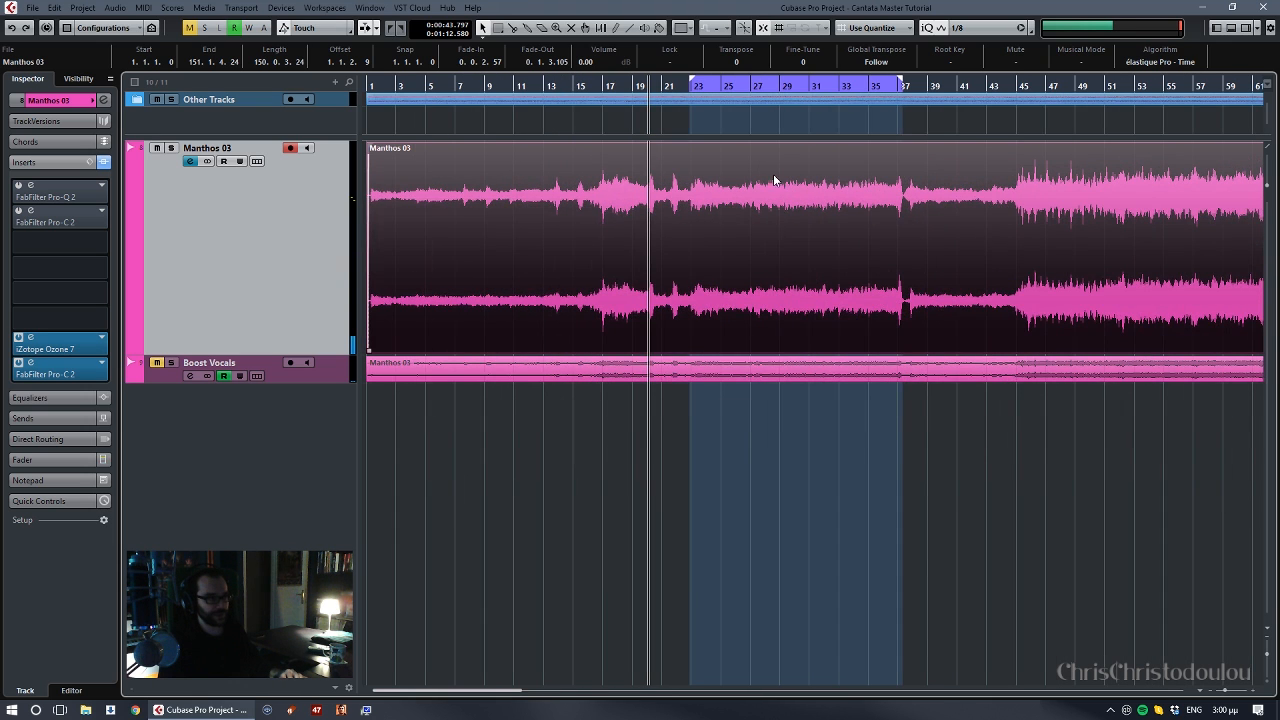
click(635, 87)
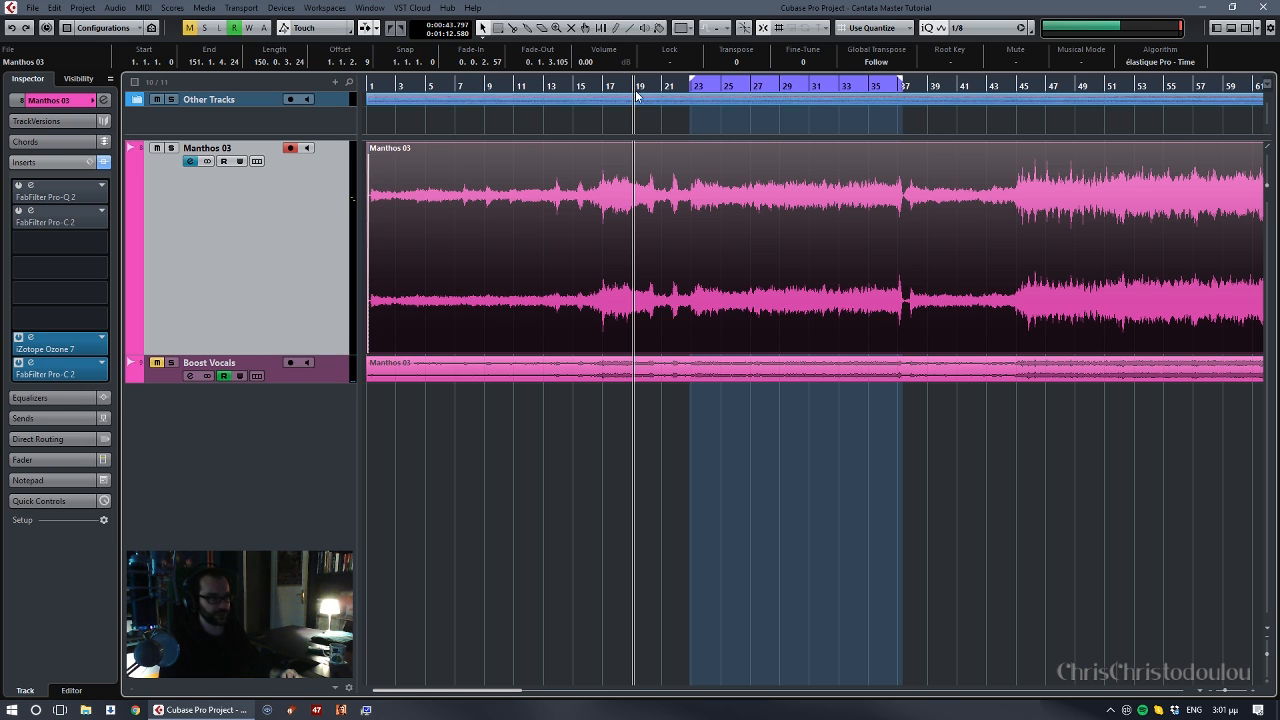
key(space)
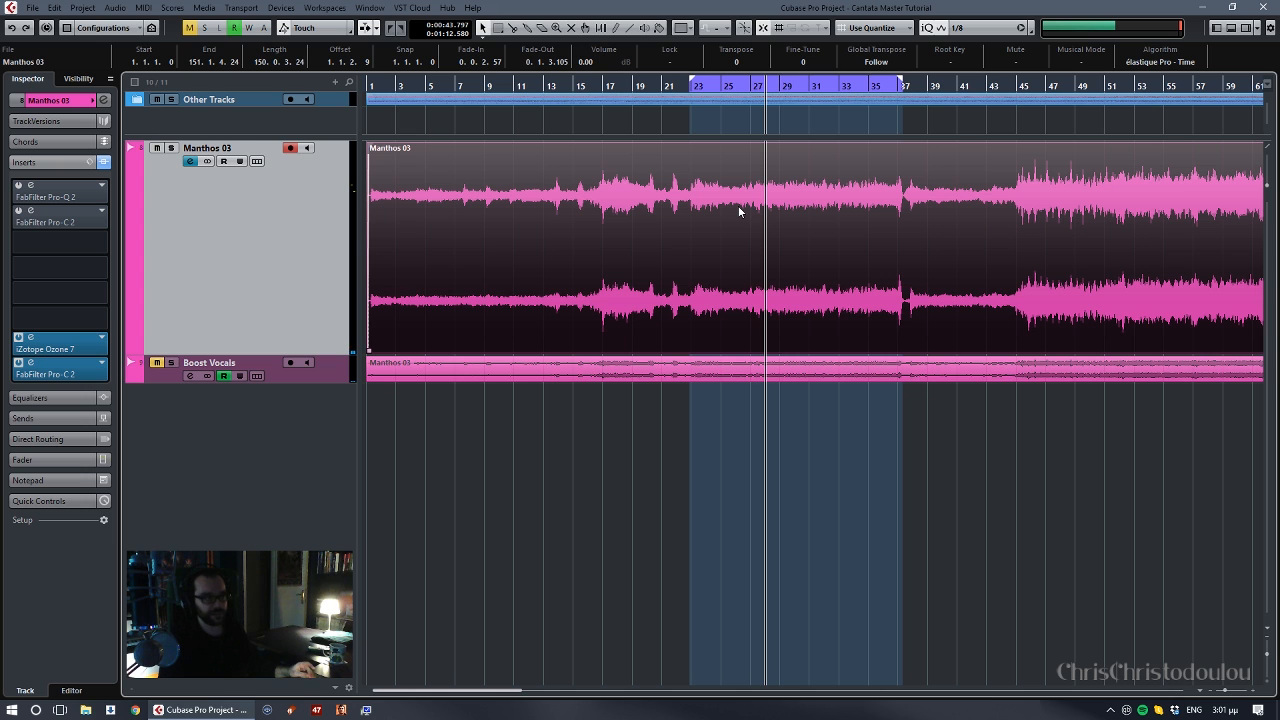
- Listen again to the main stereo track from about bar 19 into the range starting at bar 23
click(638, 87)
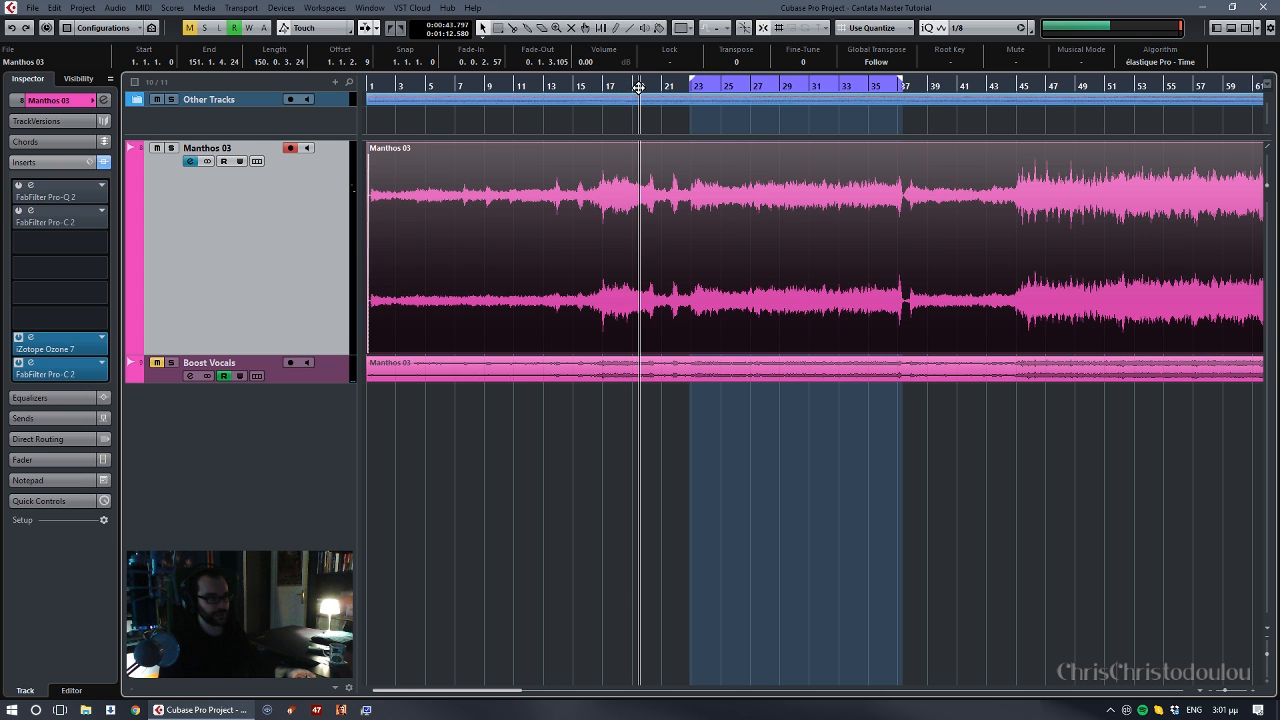
key(h)
key(h)
key(h)
key(h)
key(h)
scroll(948, 226, right, 3)
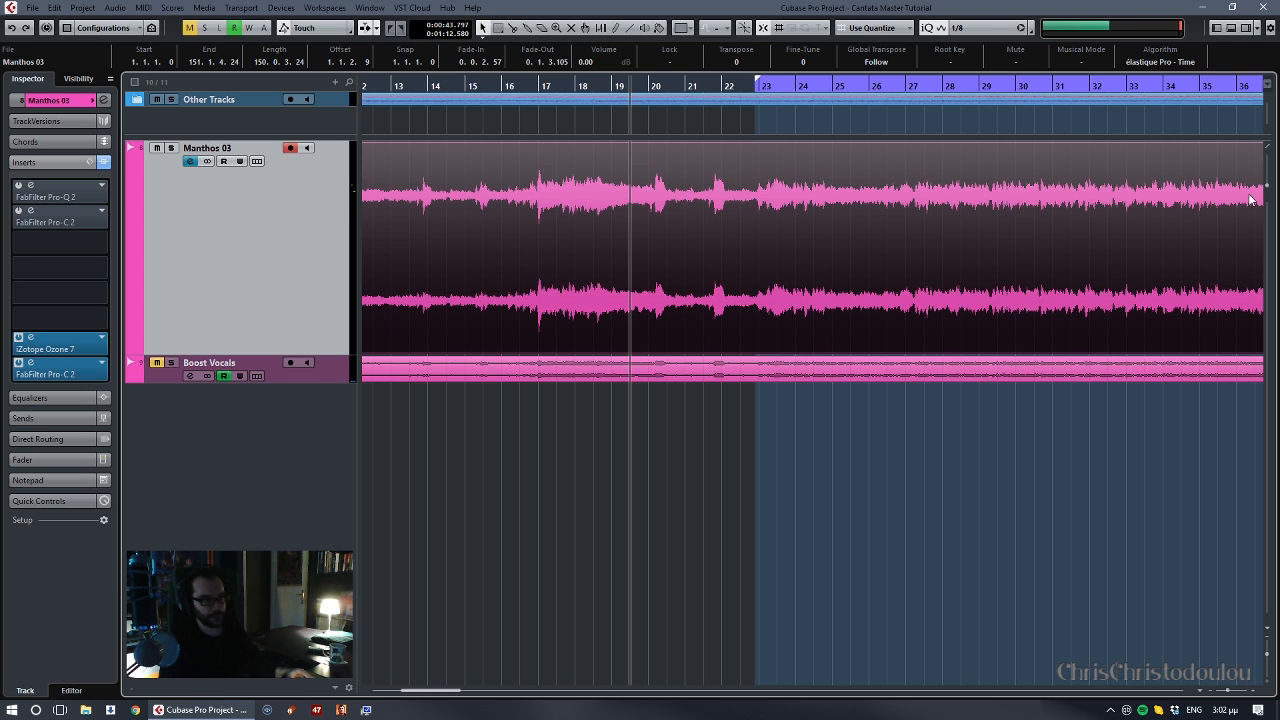
scroll(1043, 200, right, 5)
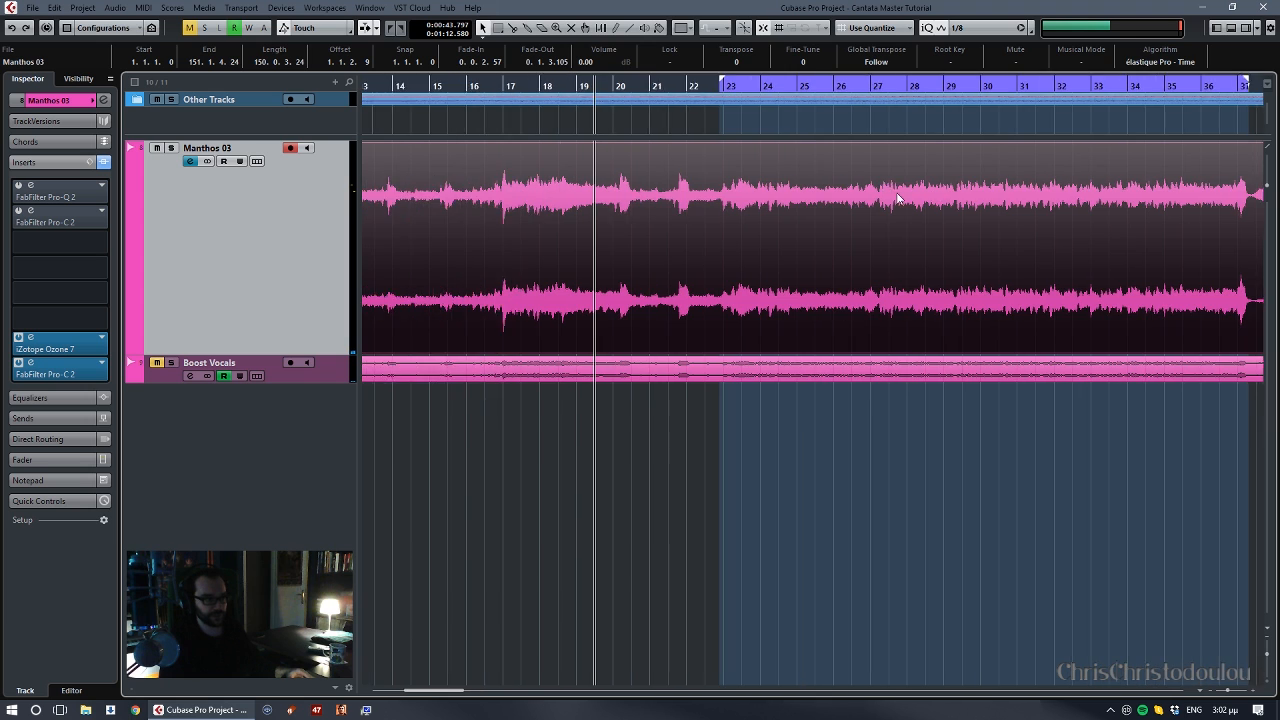
scroll(750, 193, left, 1)
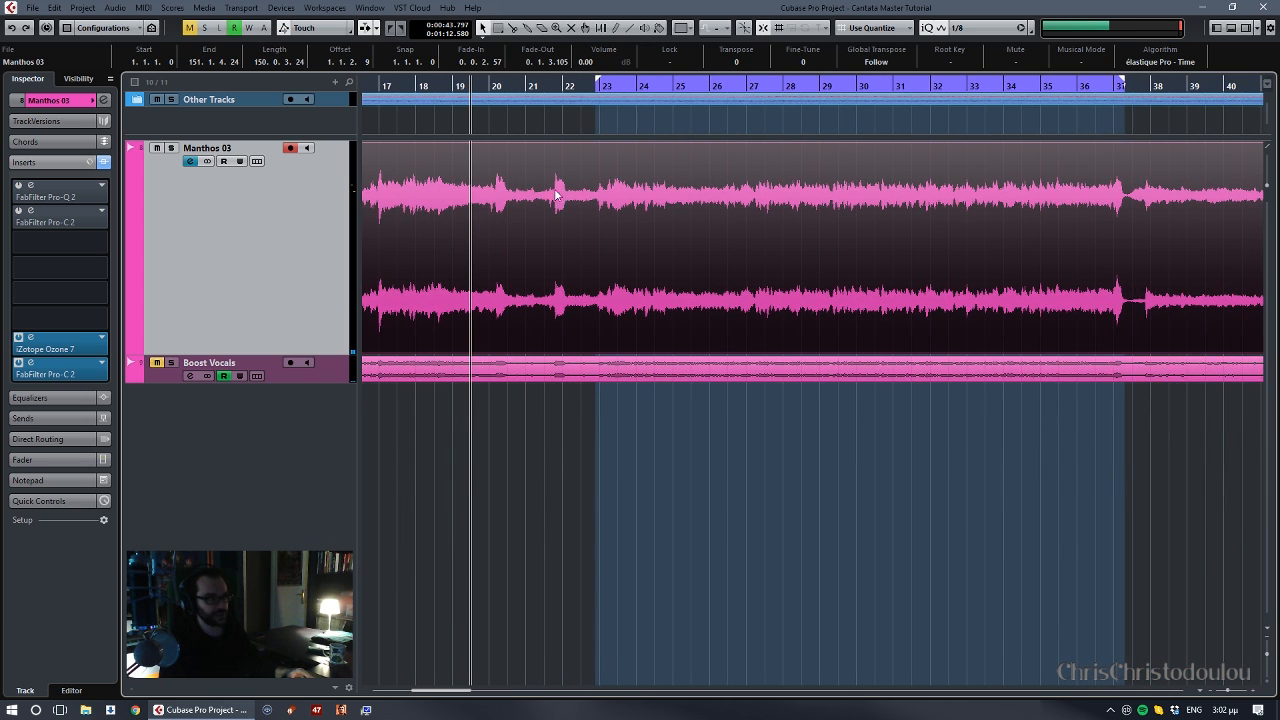
key(space)
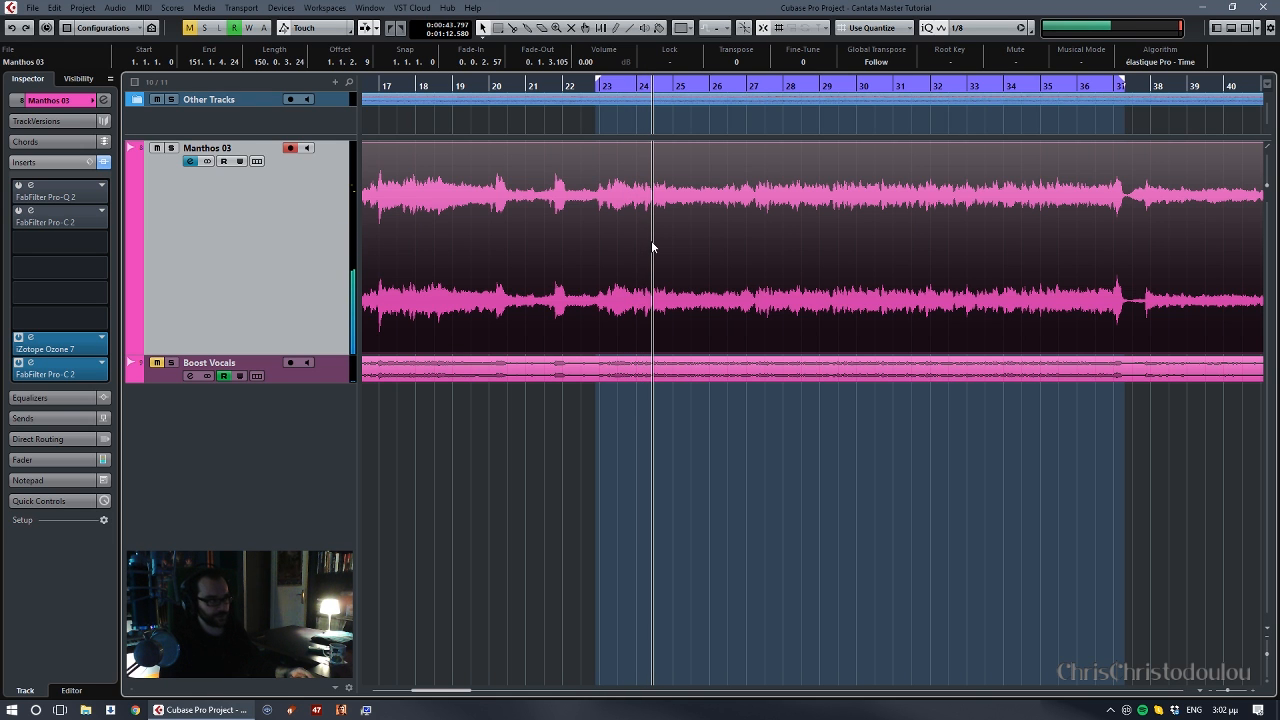
key(g)
key(g)
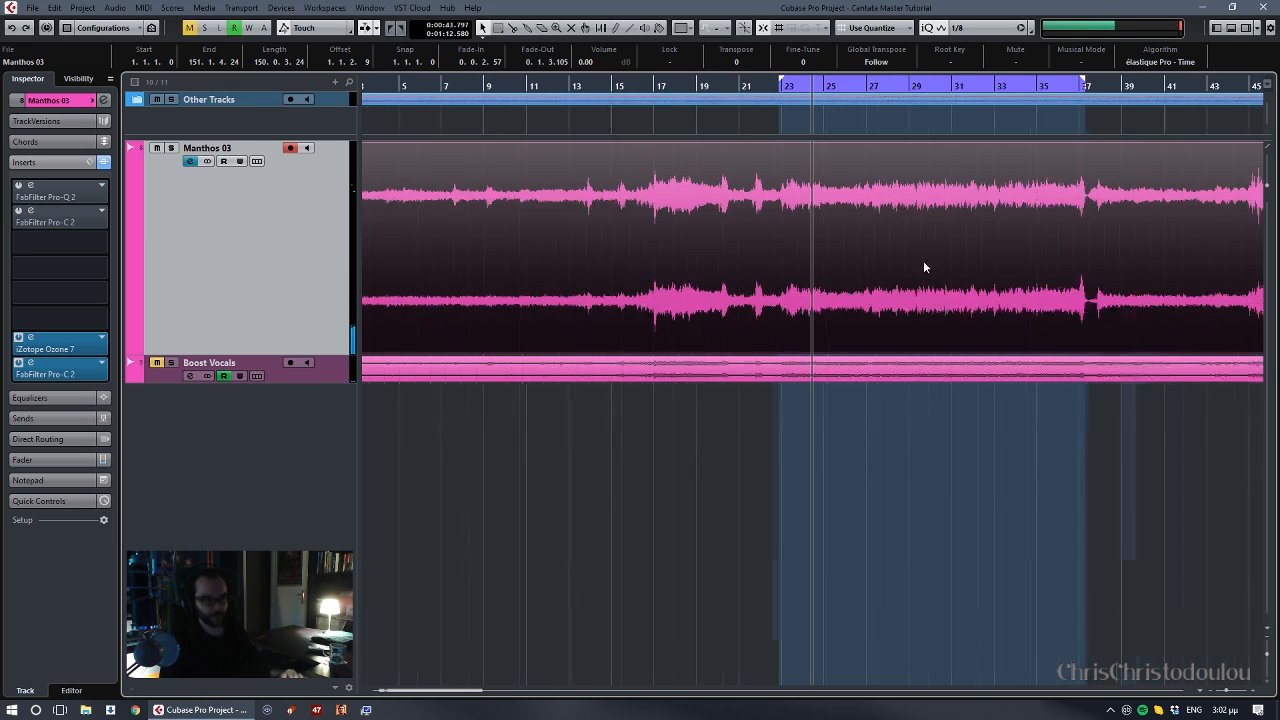
scroll(912, 262, right, 1)
scroll(850, 272, right, 2)
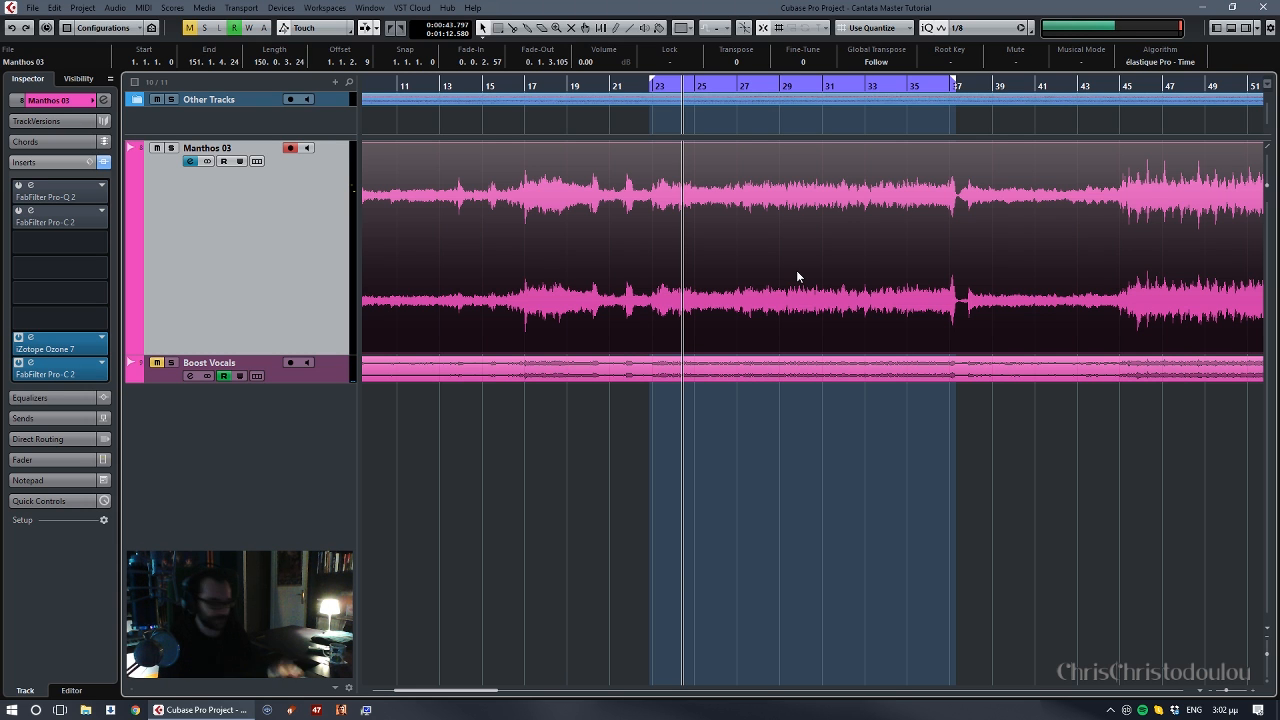
key(g)
key(g)
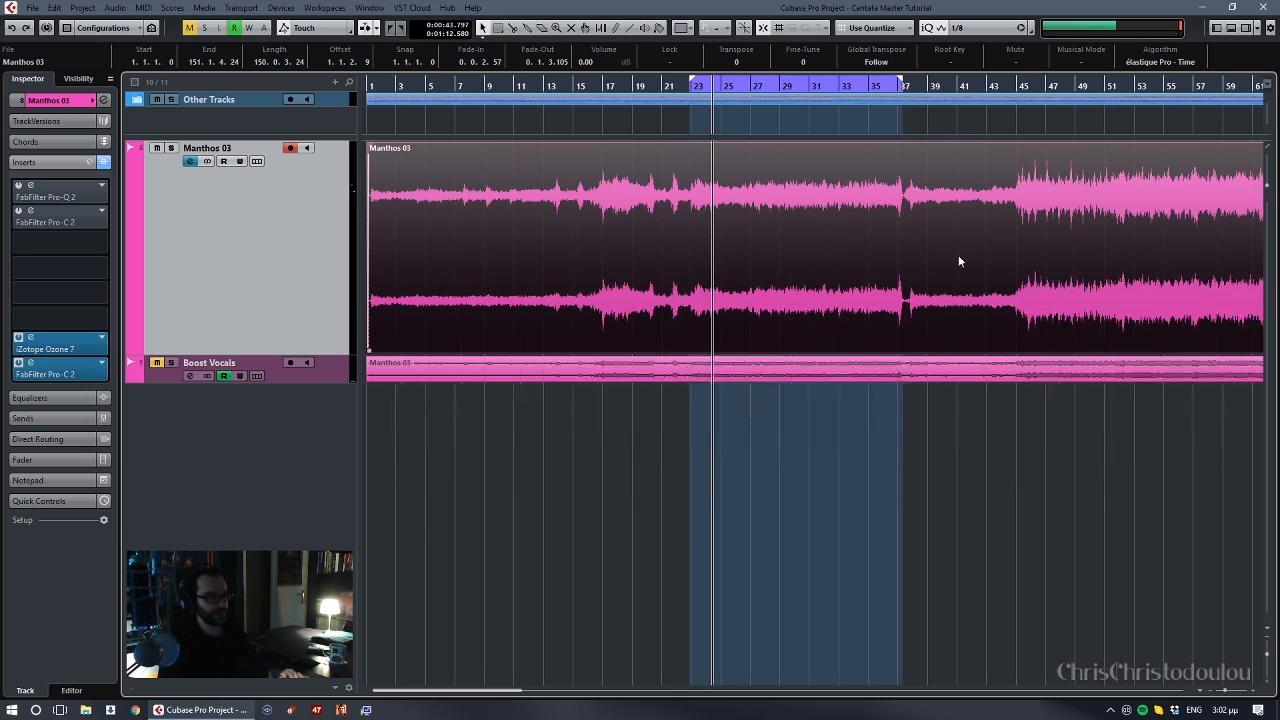
drag(958, 256, 812, 261)
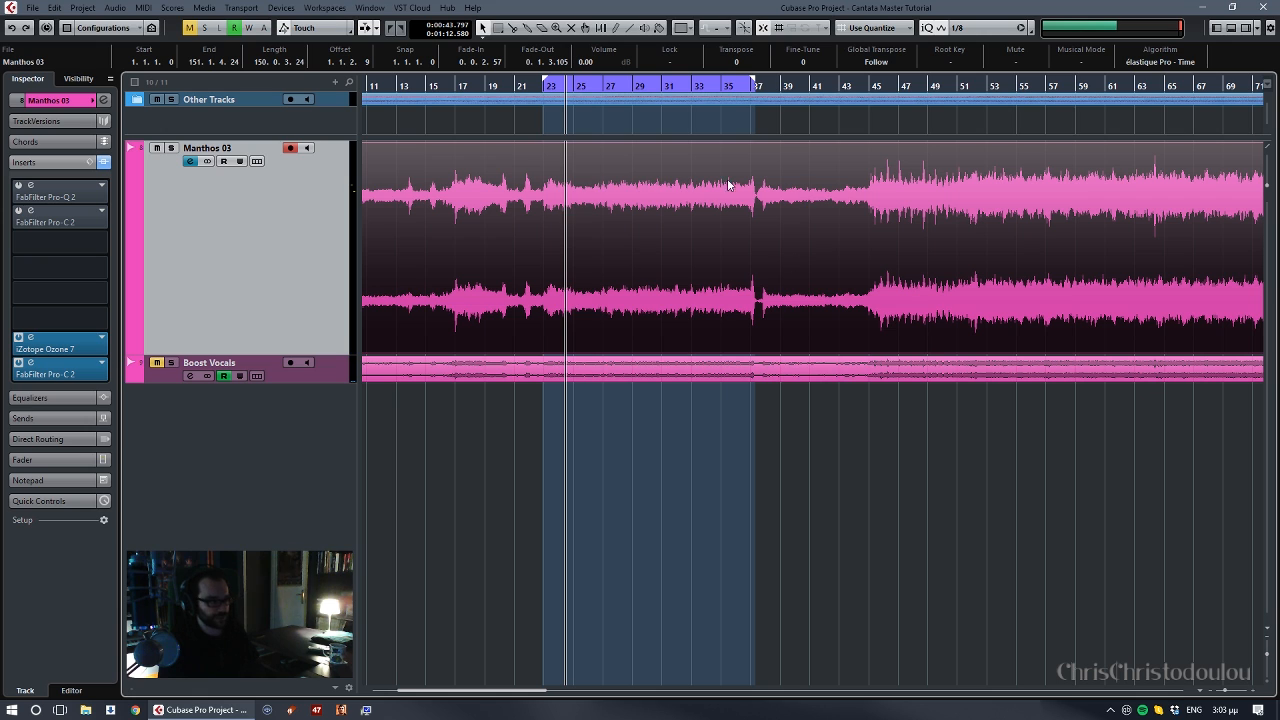
click(520, 86)
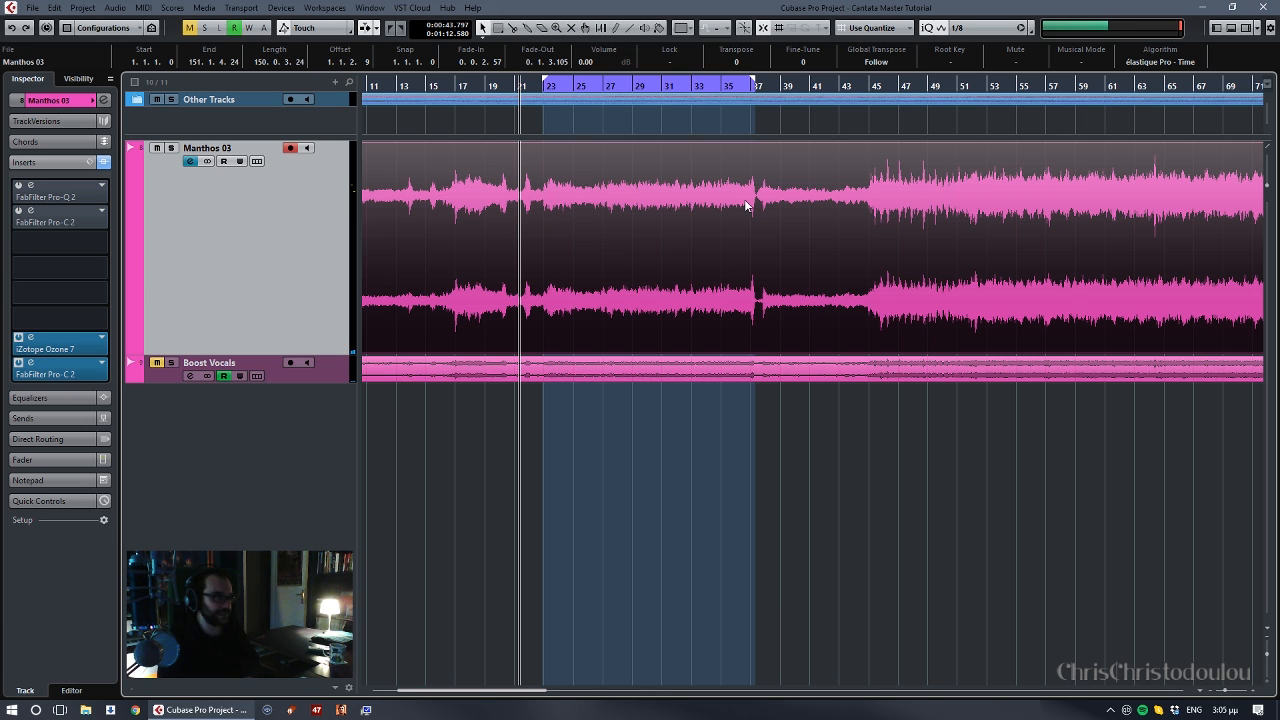
- Add the MSED plug-in to the third insert slot of the main stereo track and move its window clear of the waveform
click(92, 242)
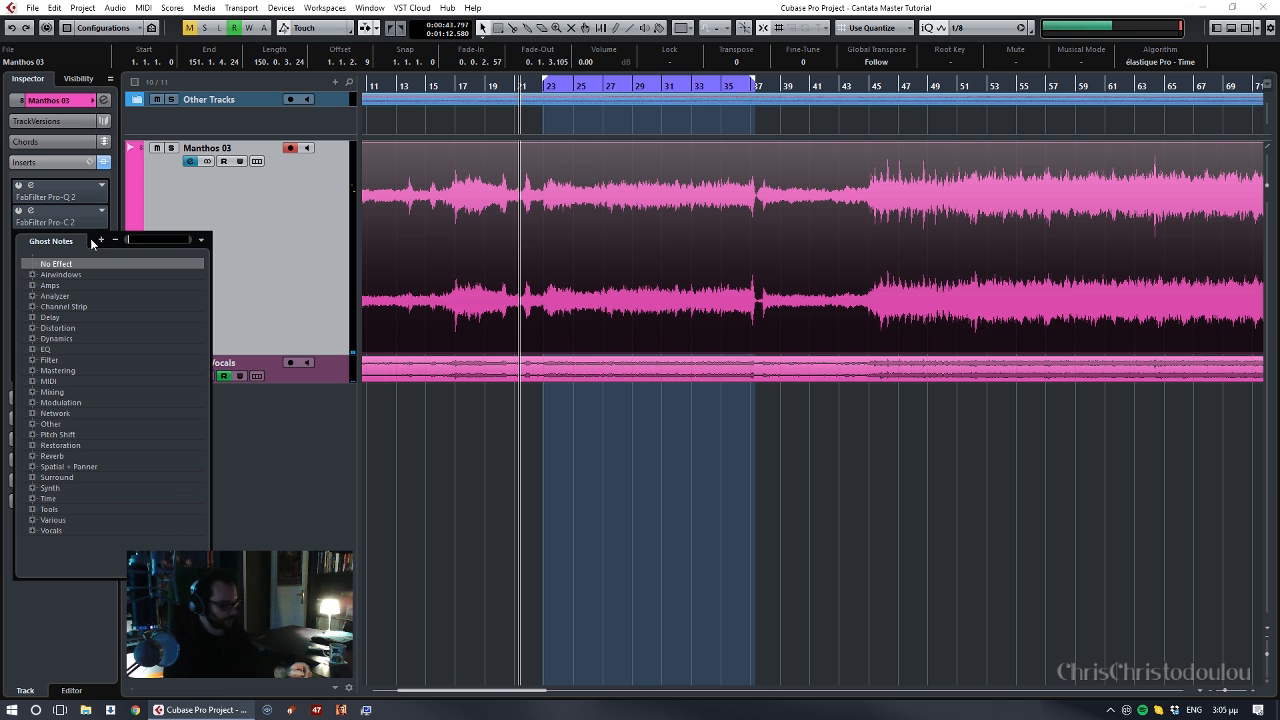
text(MS)
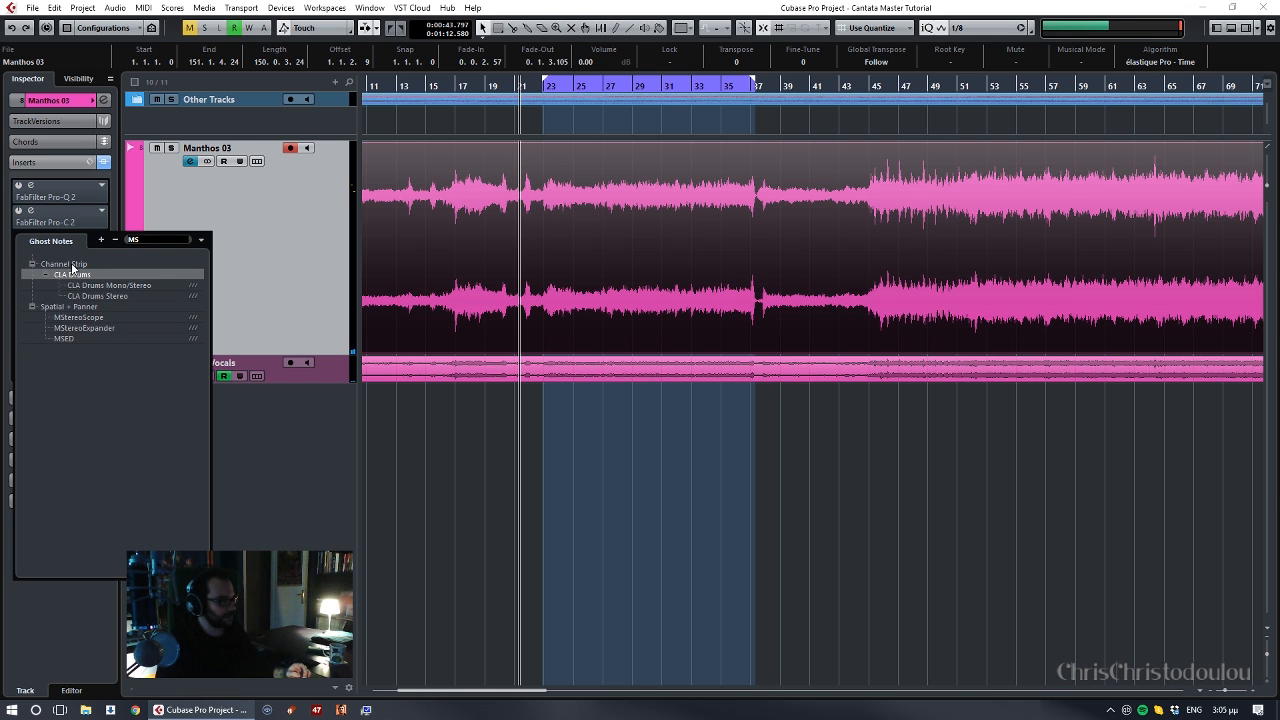
click(64, 339)
click(64, 339)
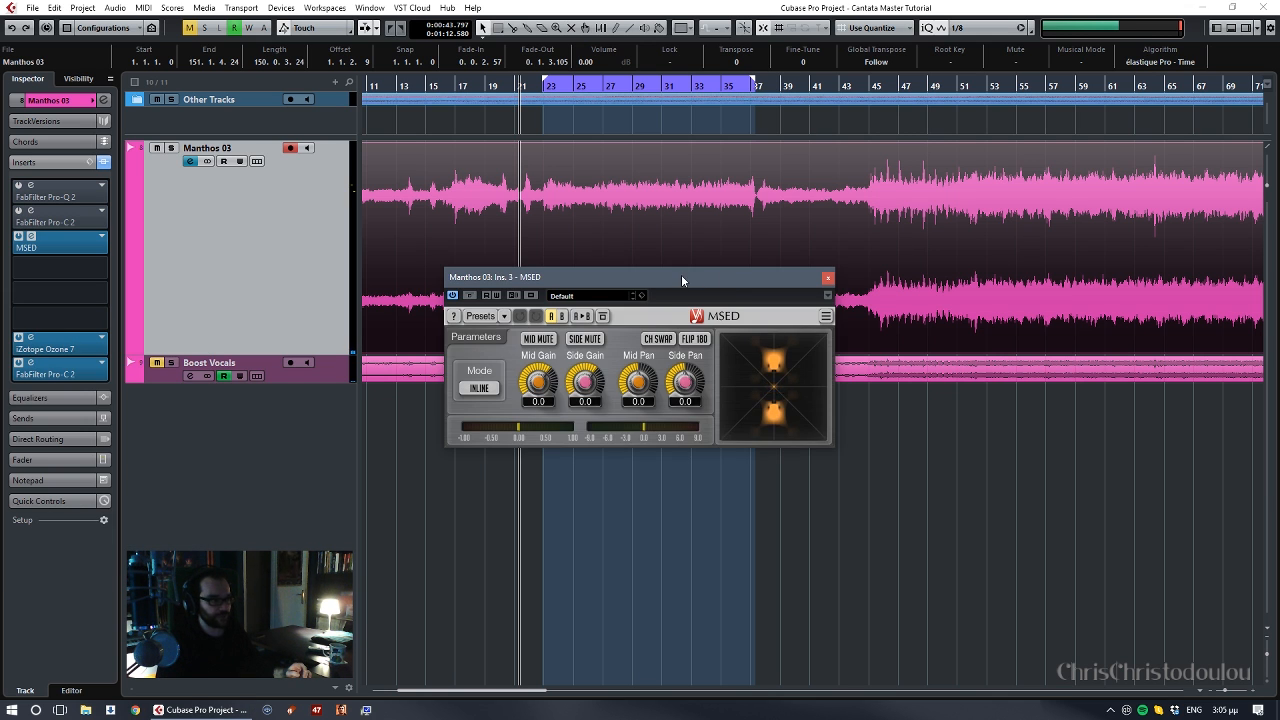
drag(681, 274, 955, 412)
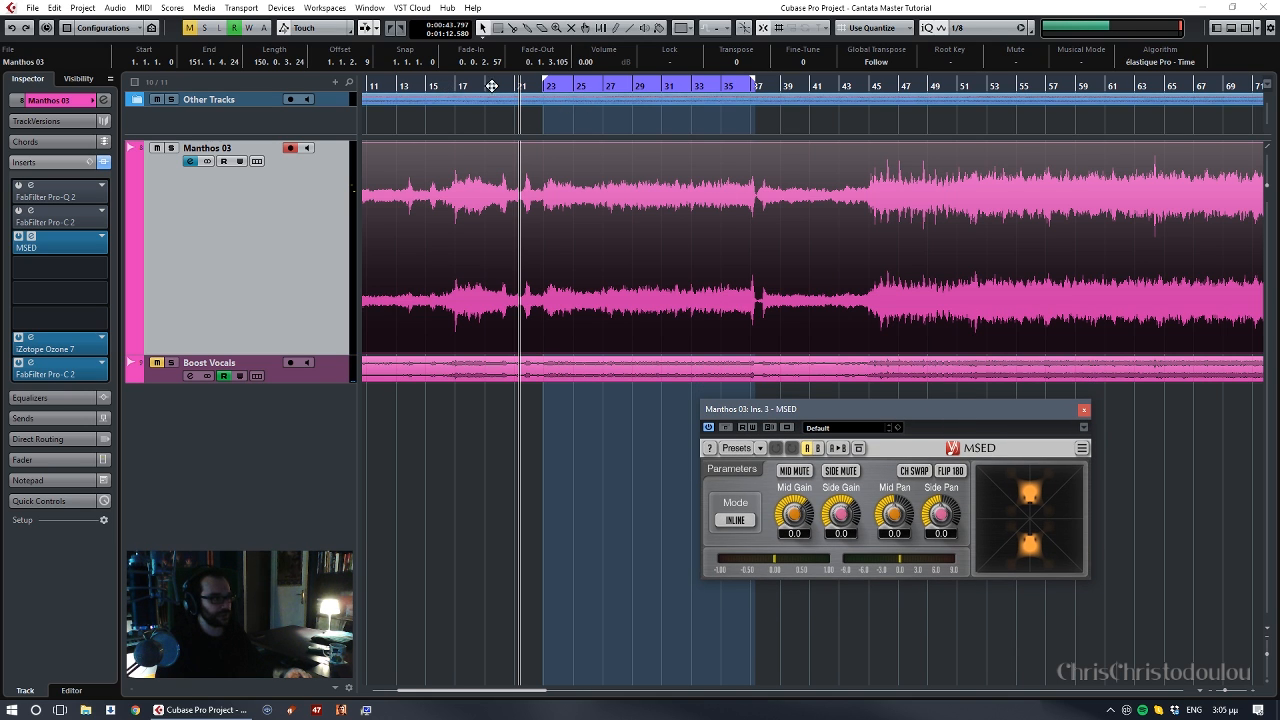
- Play the track from about bar 14 and audition the mid signal alone by temporarily muting the side in MSED
click(446, 85)
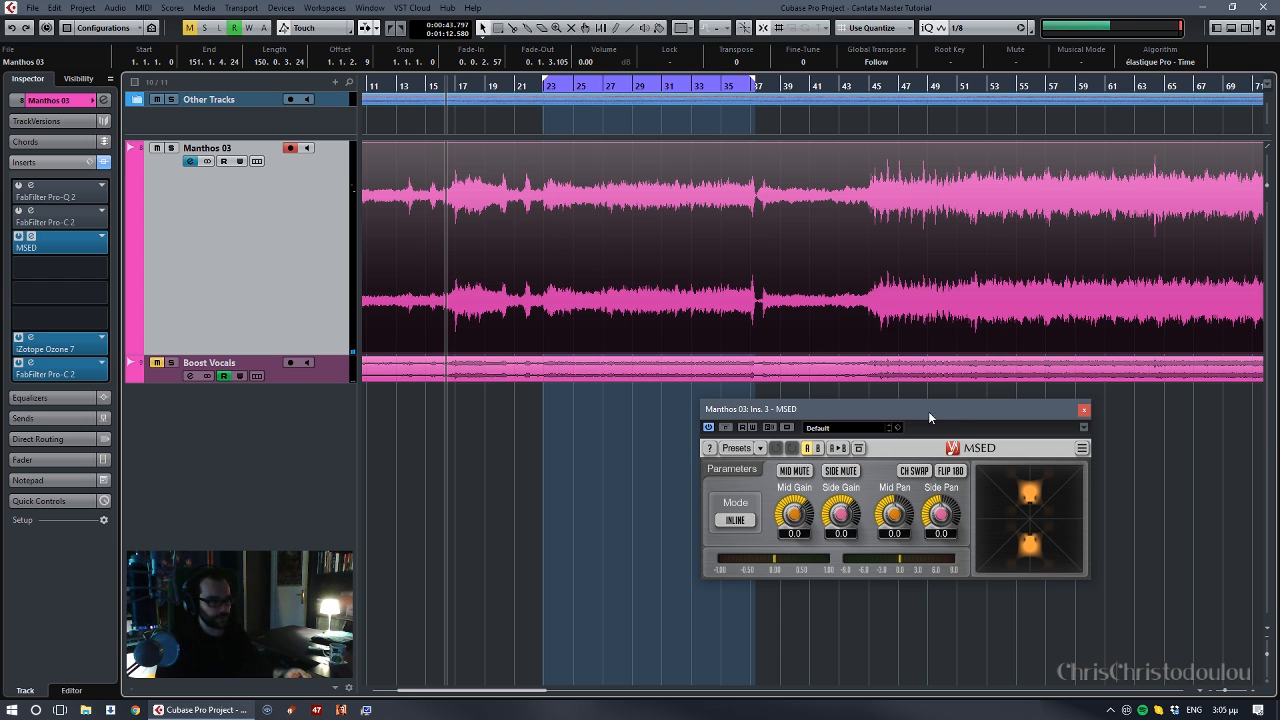
drag(928, 411, 1049, 232)
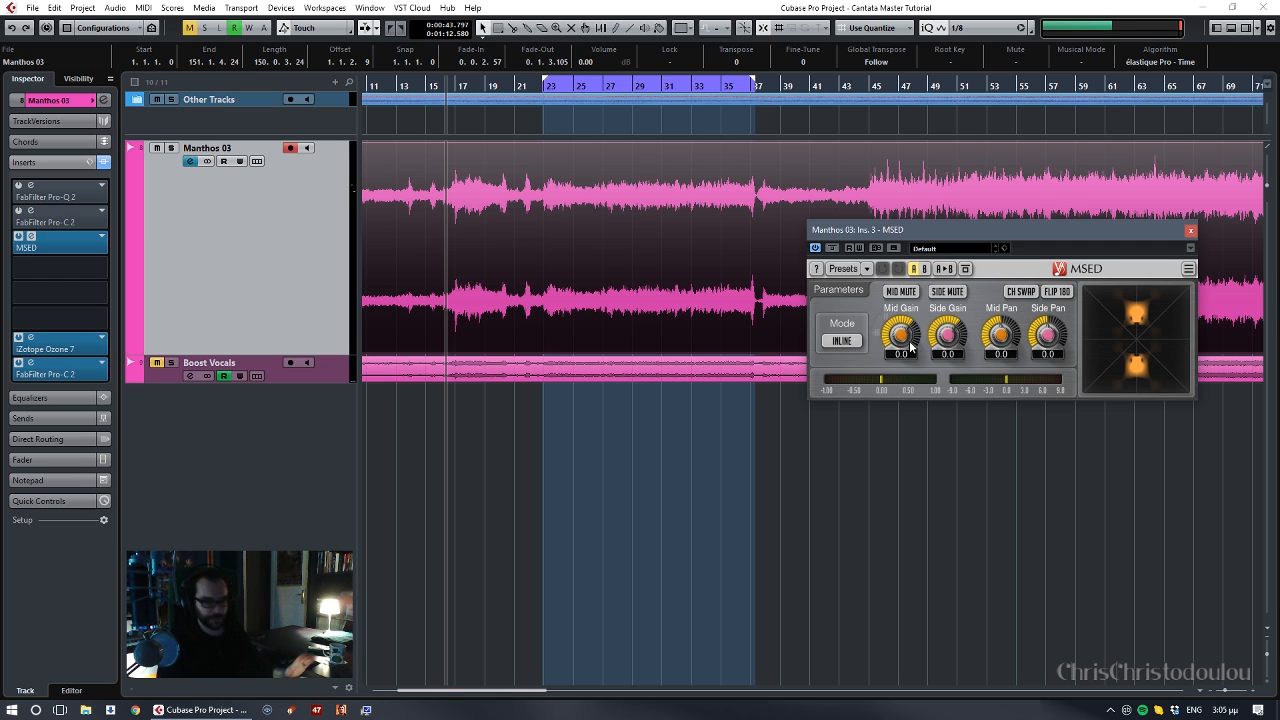
click(425, 86)
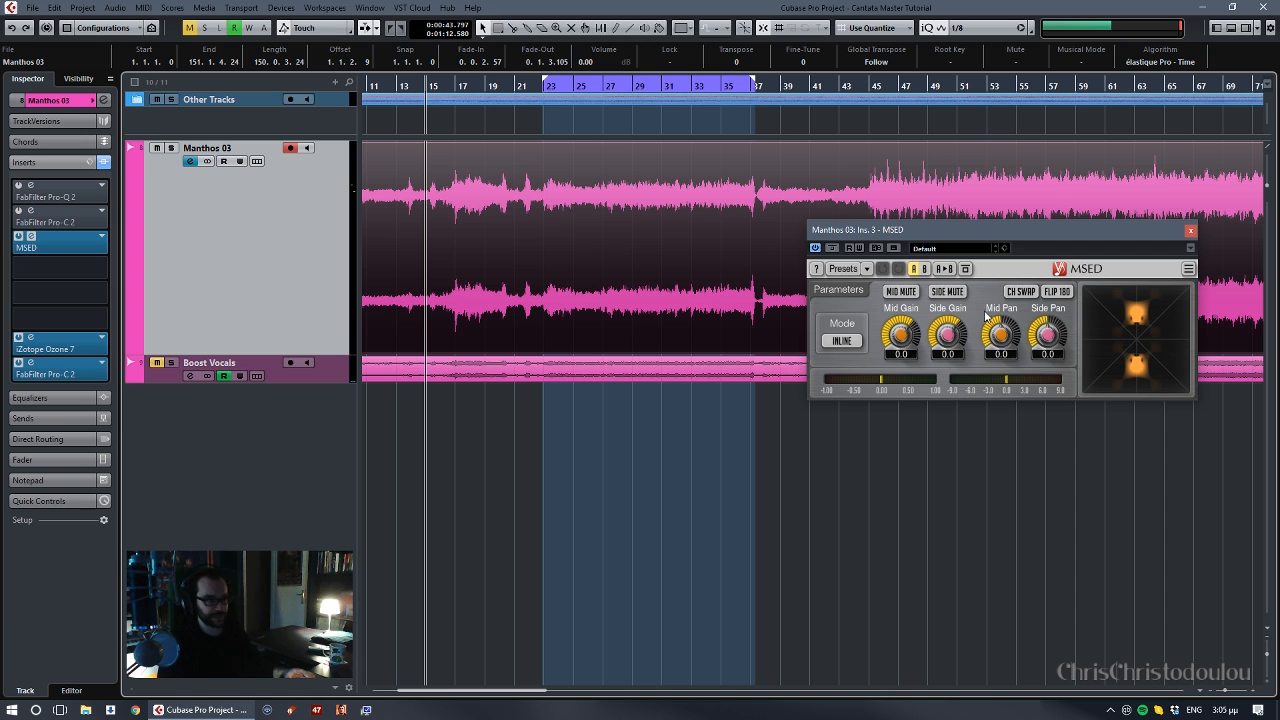
key(space)
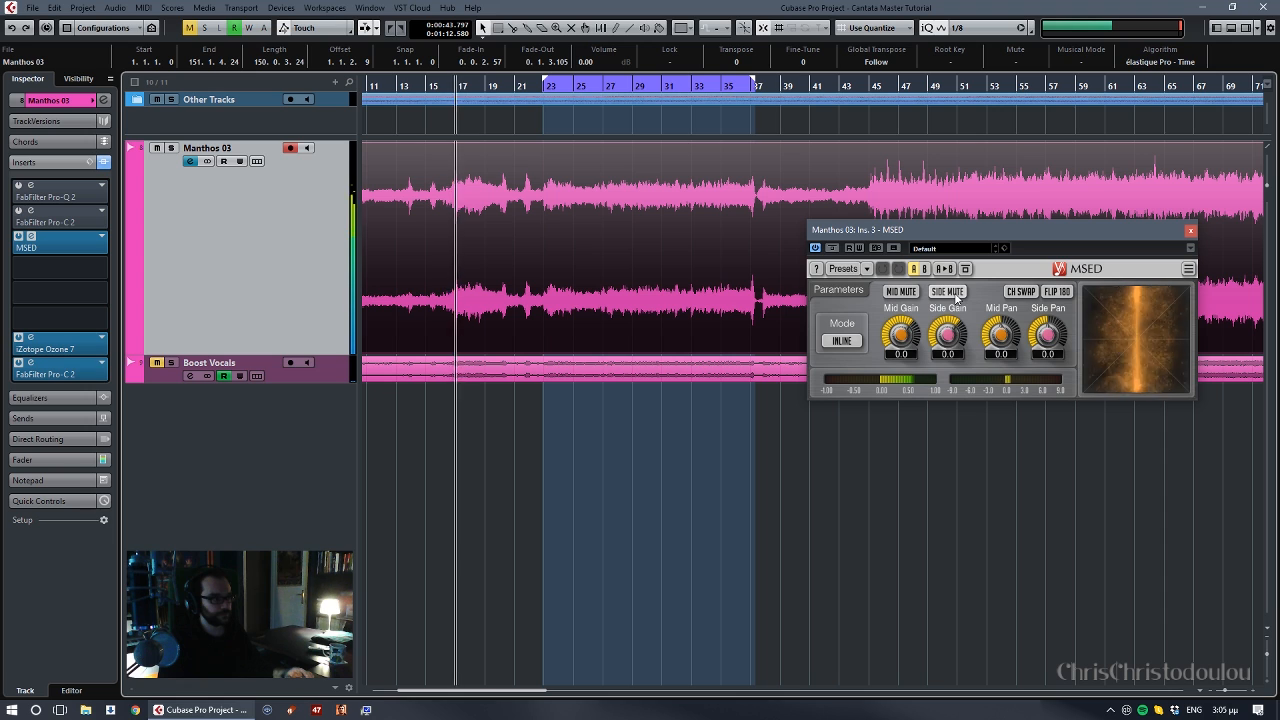
click(955, 293)
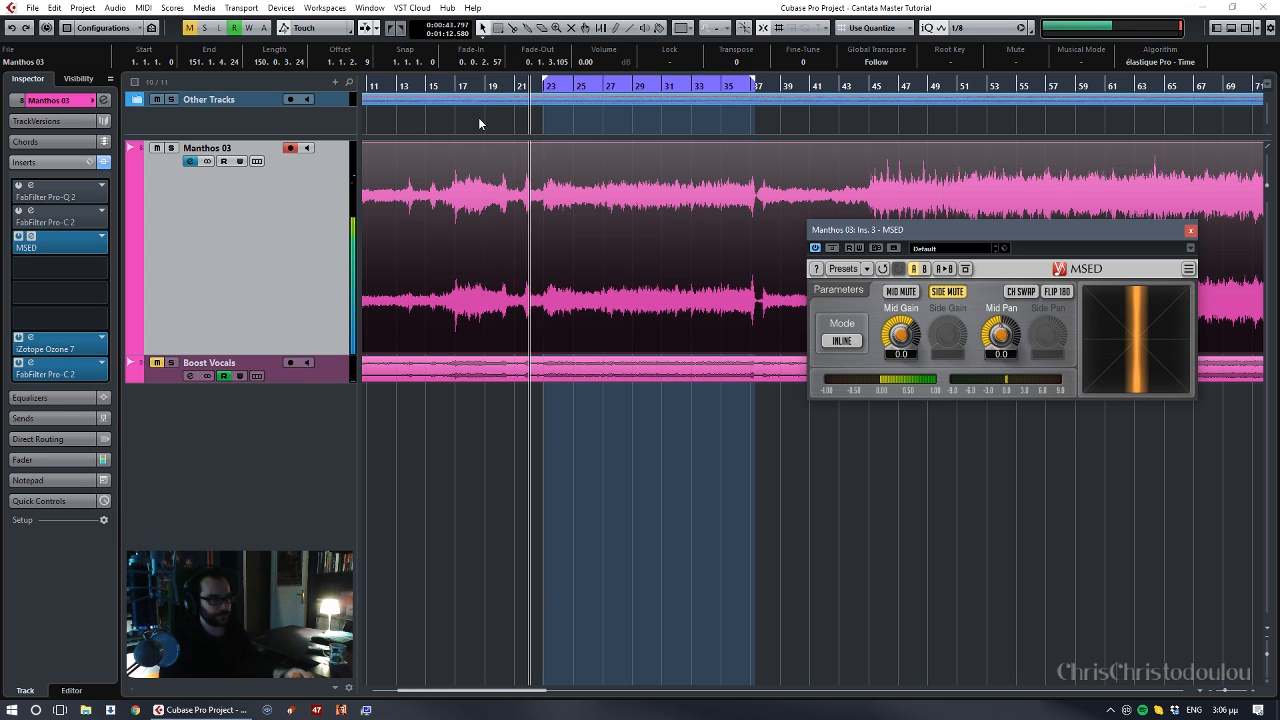
click(947, 291)
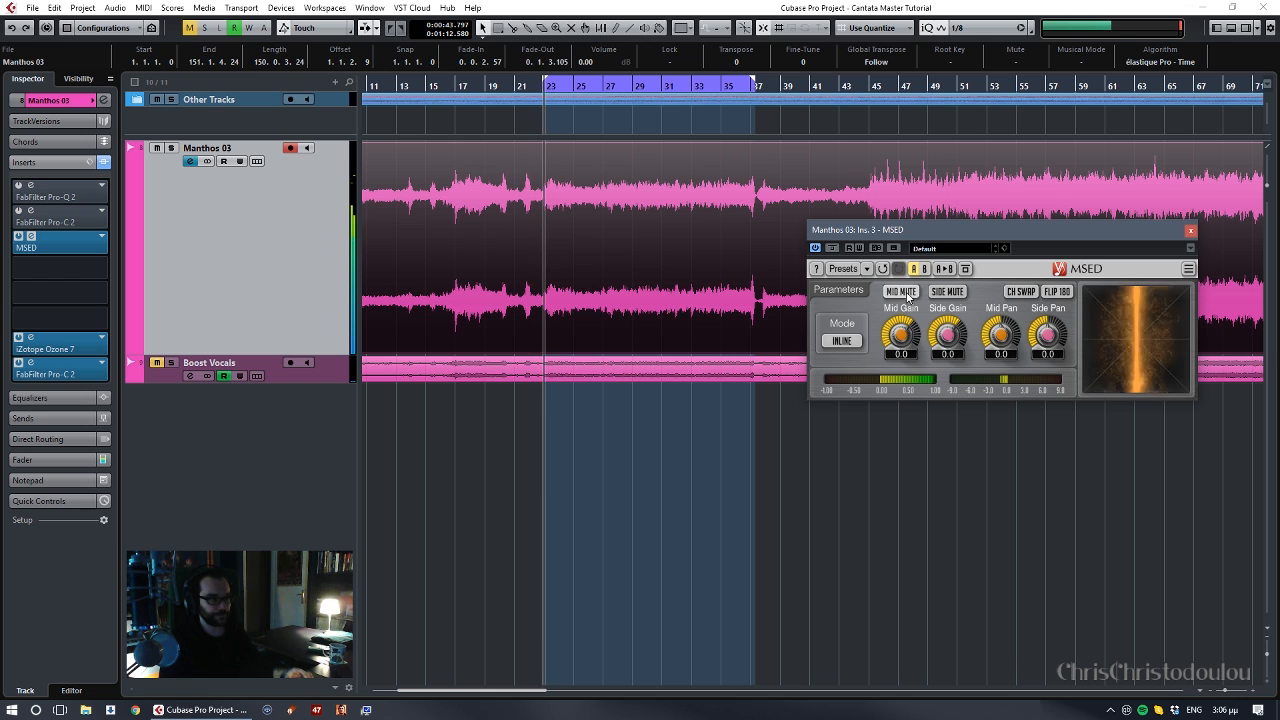
- Audition the side signal alone by temporarily muting the mid in MSED, and return the playhead to about bar 14
click(901, 291)
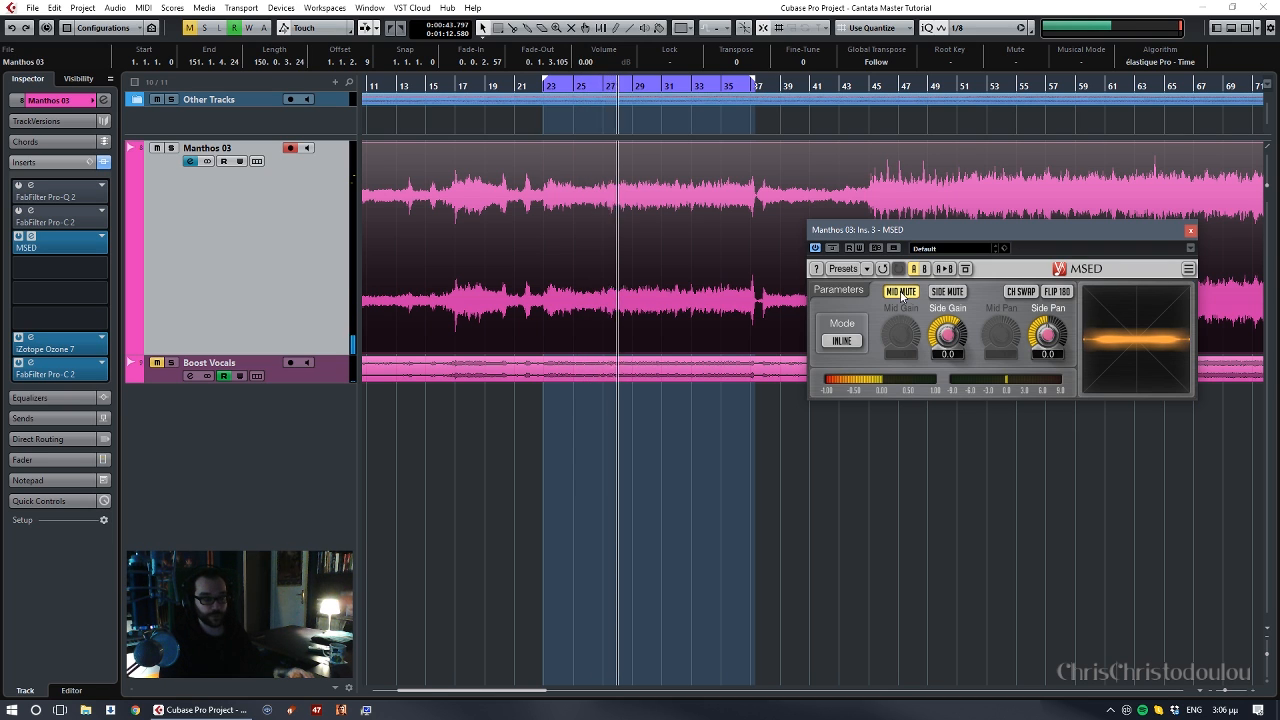
click(900, 292)
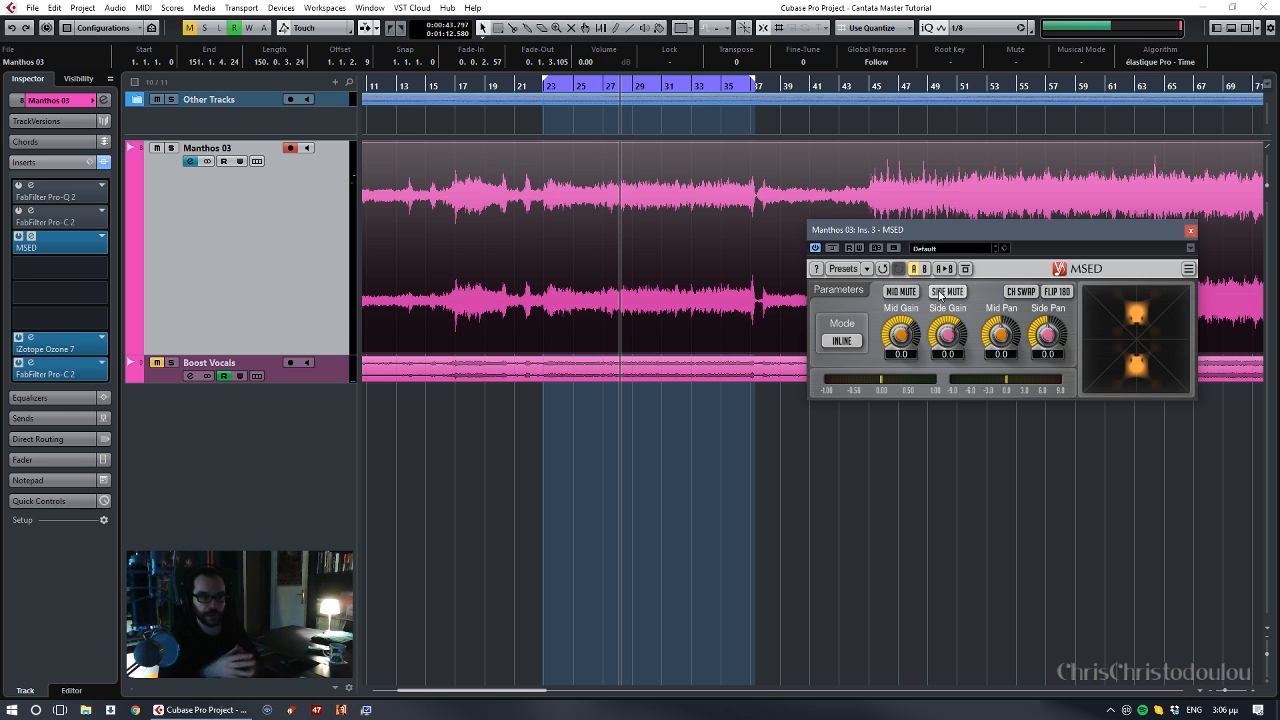
click(416, 86)
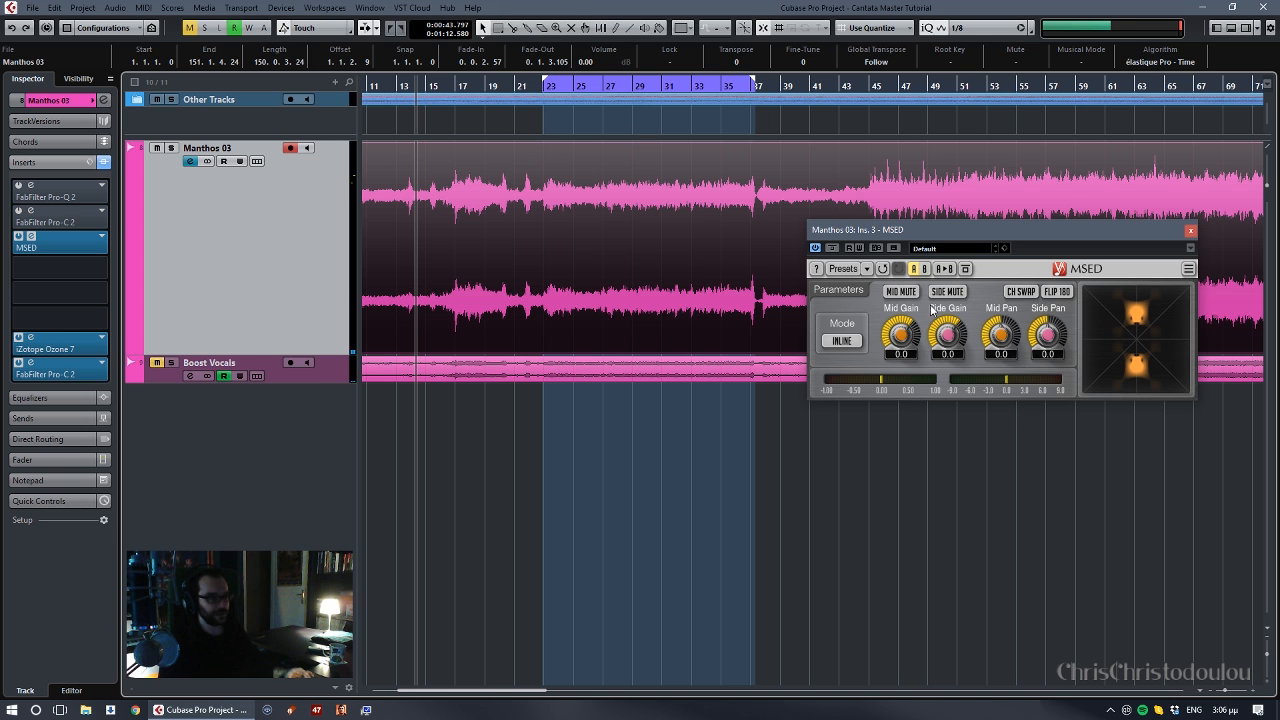
drag(1009, 227, 1049, 265)
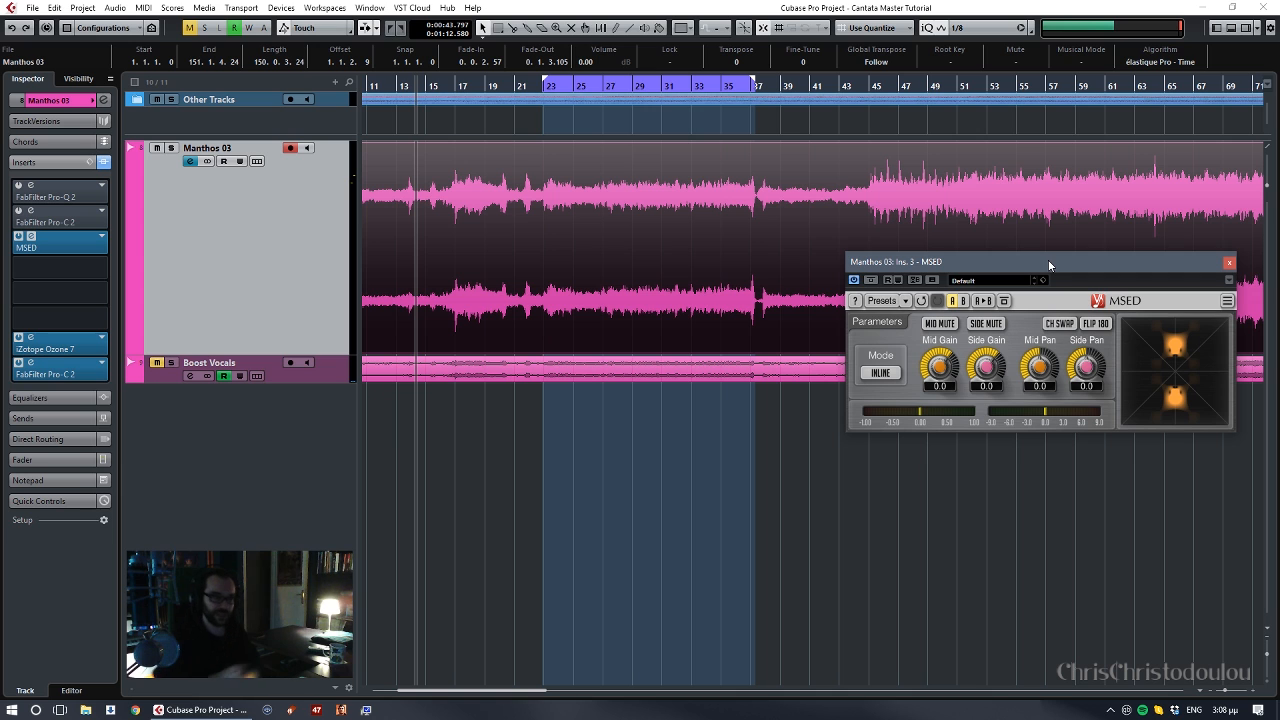
mouse_move(1049, 265)
mouse_down()
mouse_move(1053, 335)
mouse_move(1067, 270)
mouse_up()
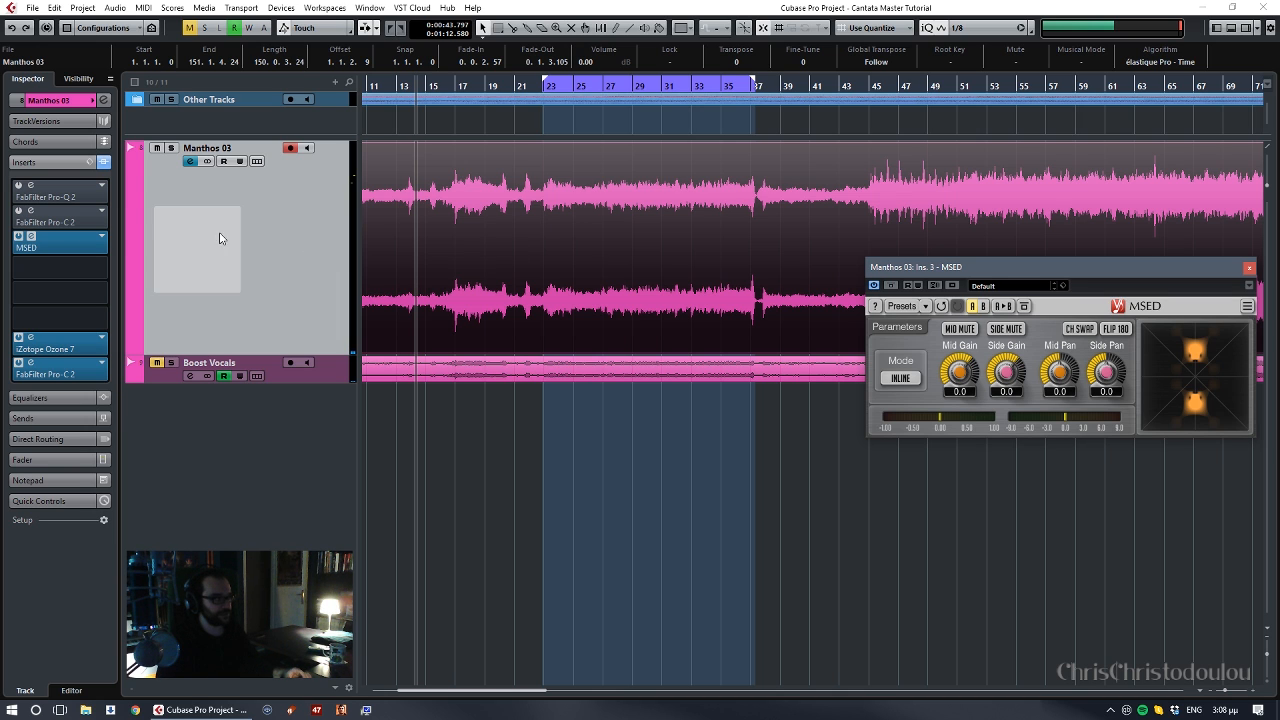
- Remove MSED from the third insert slot of the main stereo track, discarding its changes
click(50, 246)
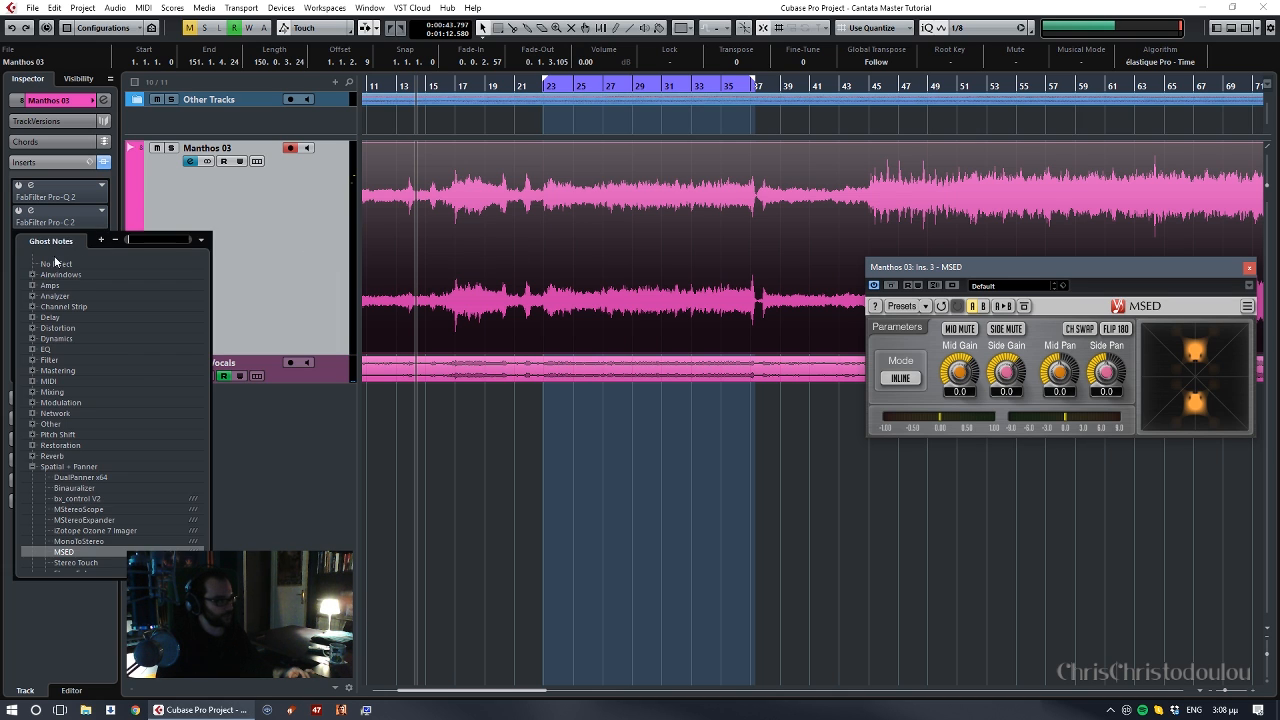
click(55, 263)
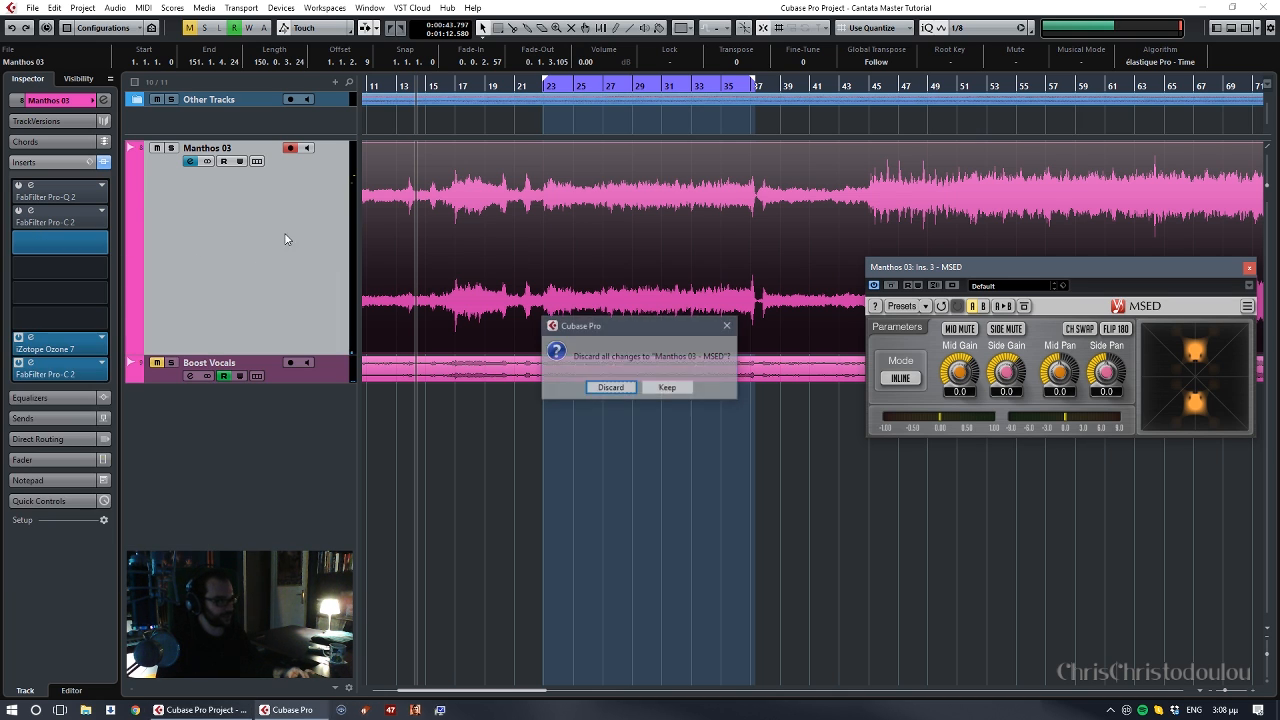
click(610, 388)
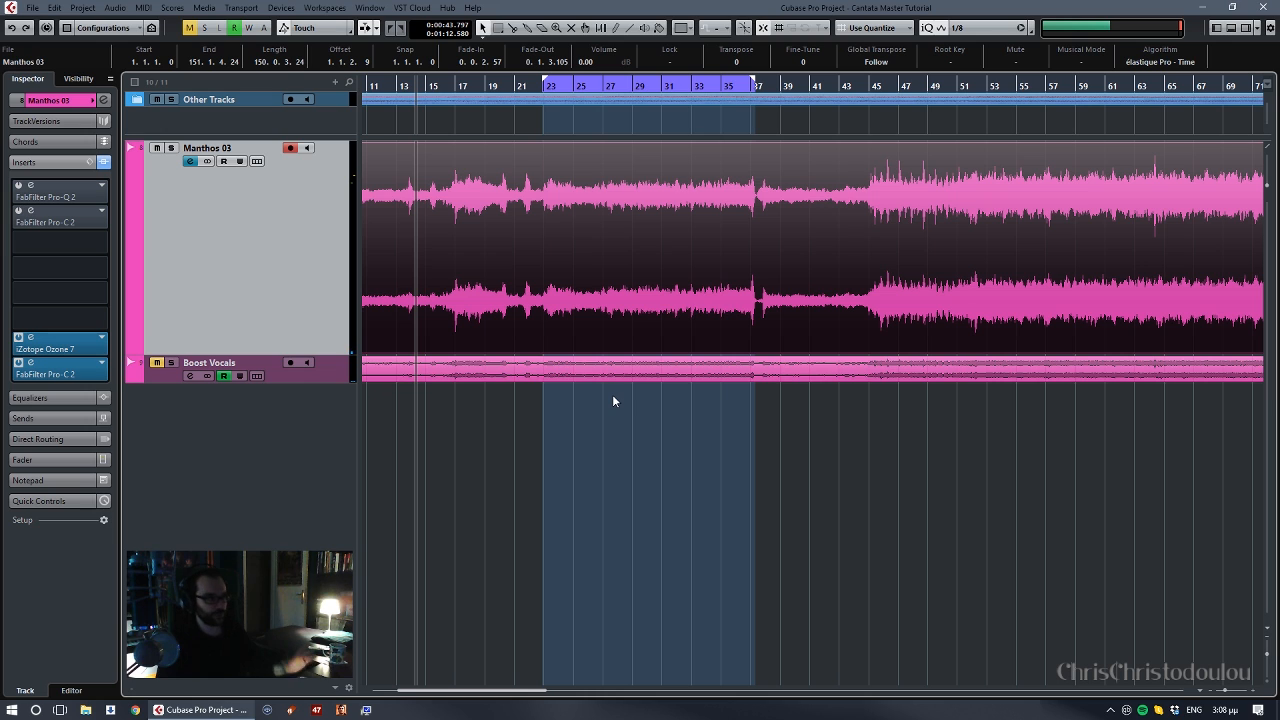
- Compare the insert chain of the Boost Vocals track with that of the main stereo track
click(346, 366)
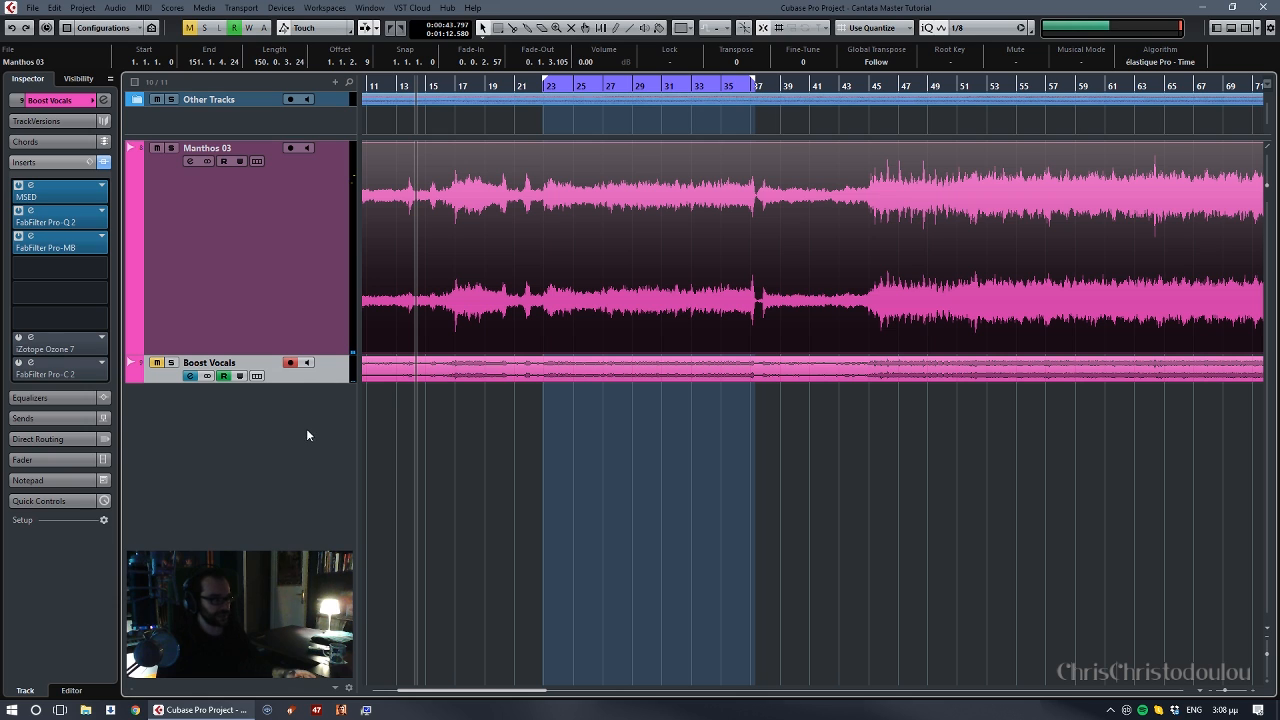
click(269, 287)
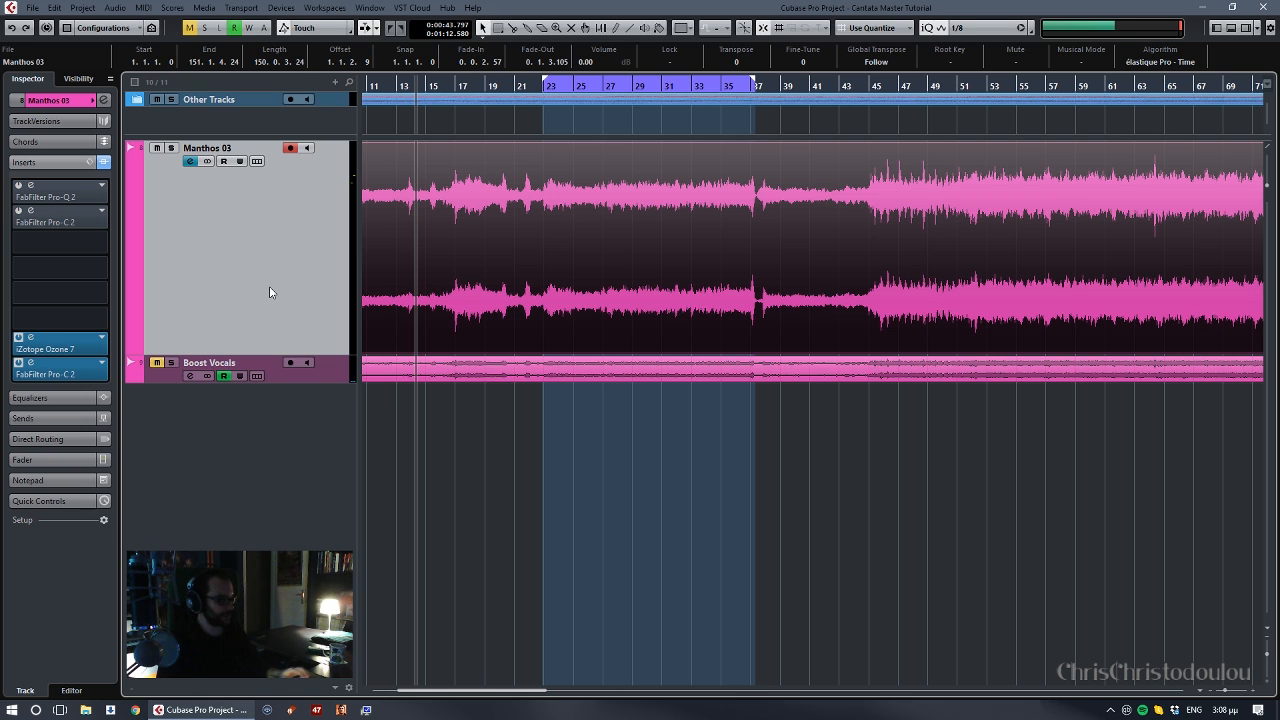
click(334, 375)
click(326, 326)
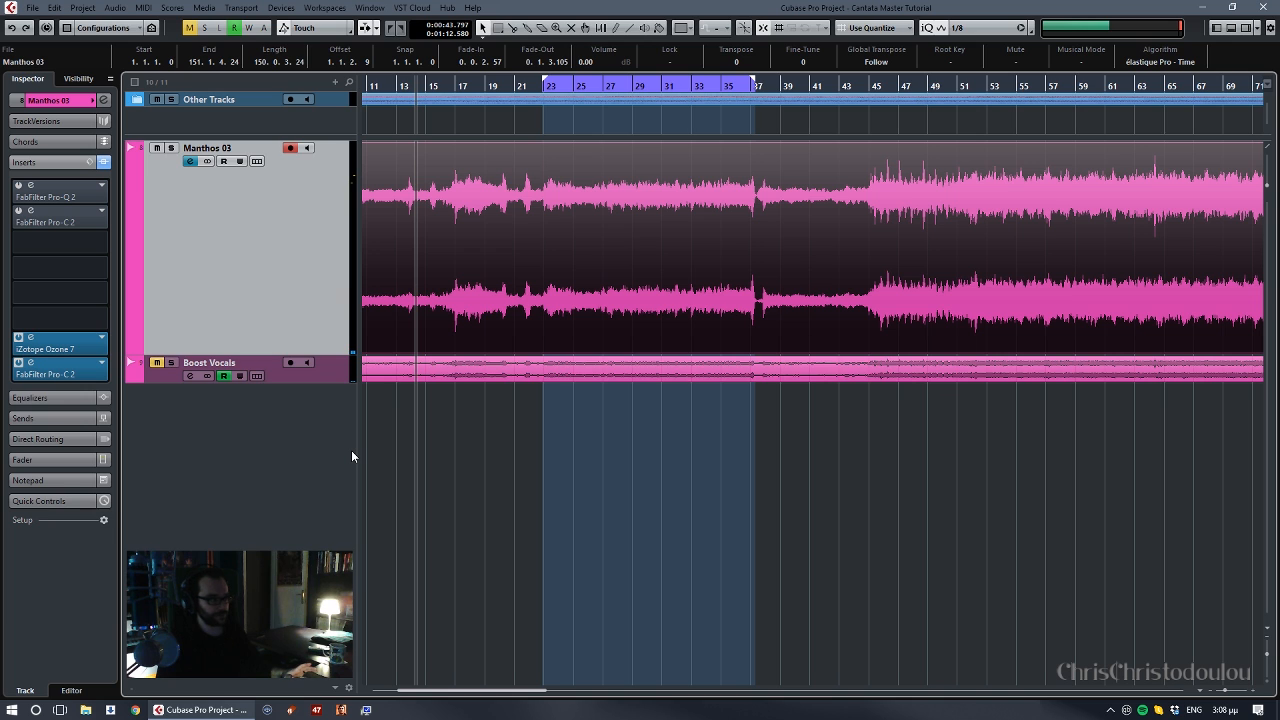
- Try duplicating the main stereo track with its event and insert chain, and undo the duplication
key(ctrl+shift+d)
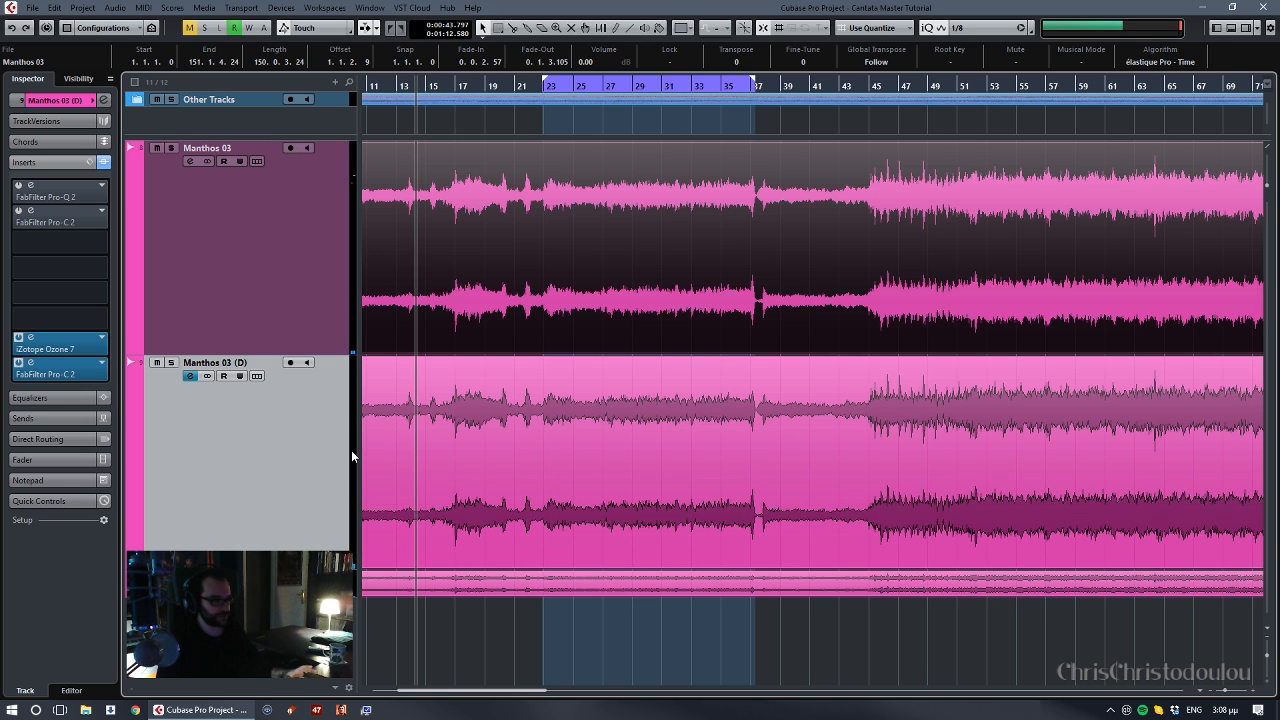
key(ctrl+z)
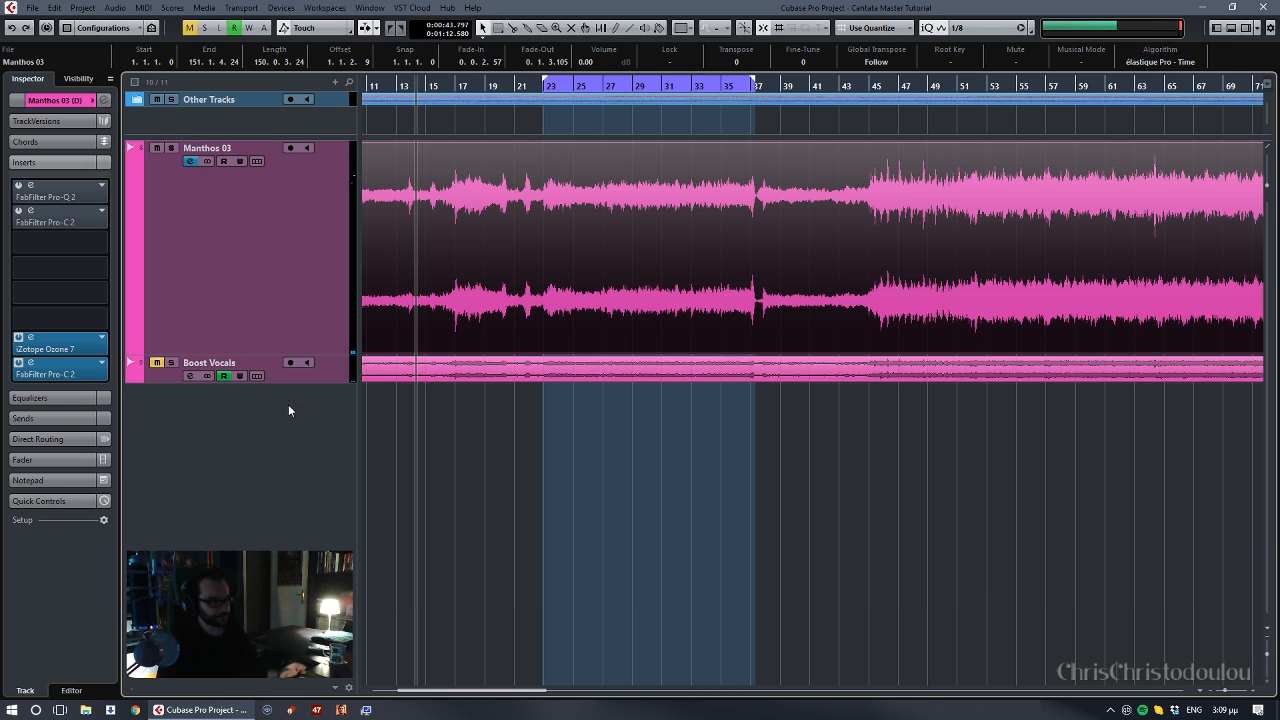
- Deactivate the FabFilter Pro-Q 2 and FabFilter Pro-MB inserts on the Boost Vocals track, leaving MSED active
click(356, 374)
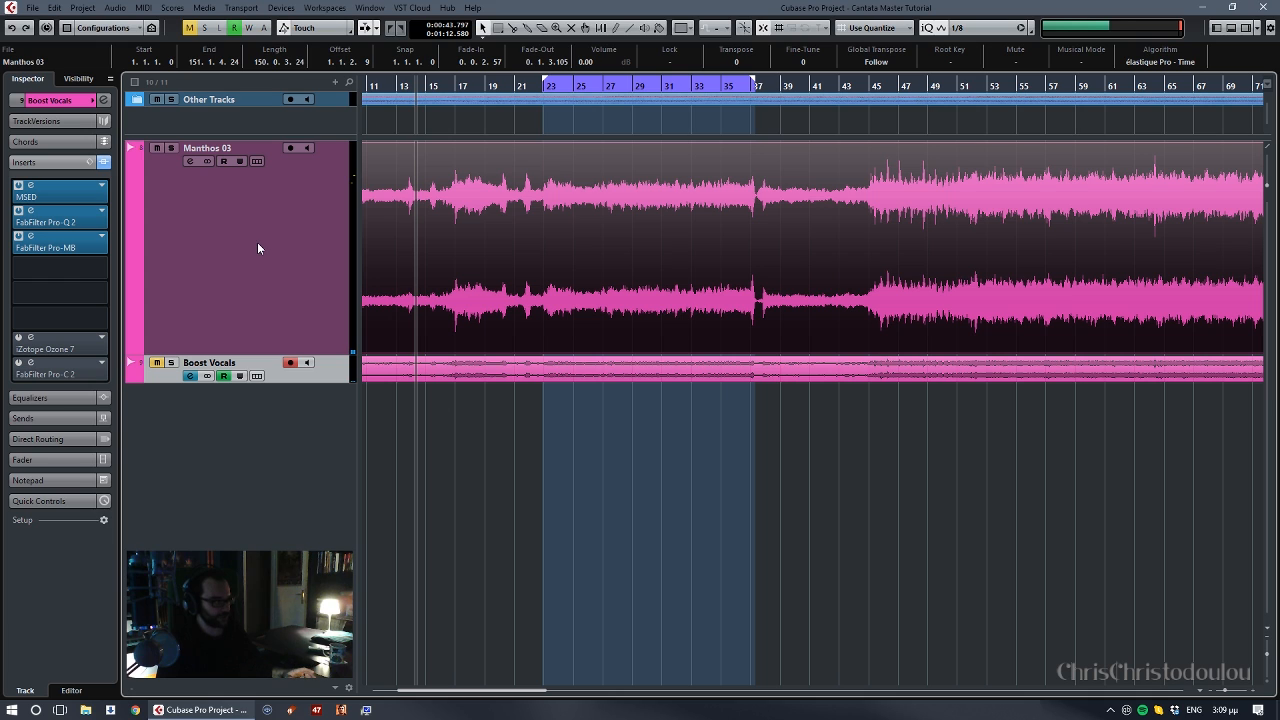
click(18, 211)
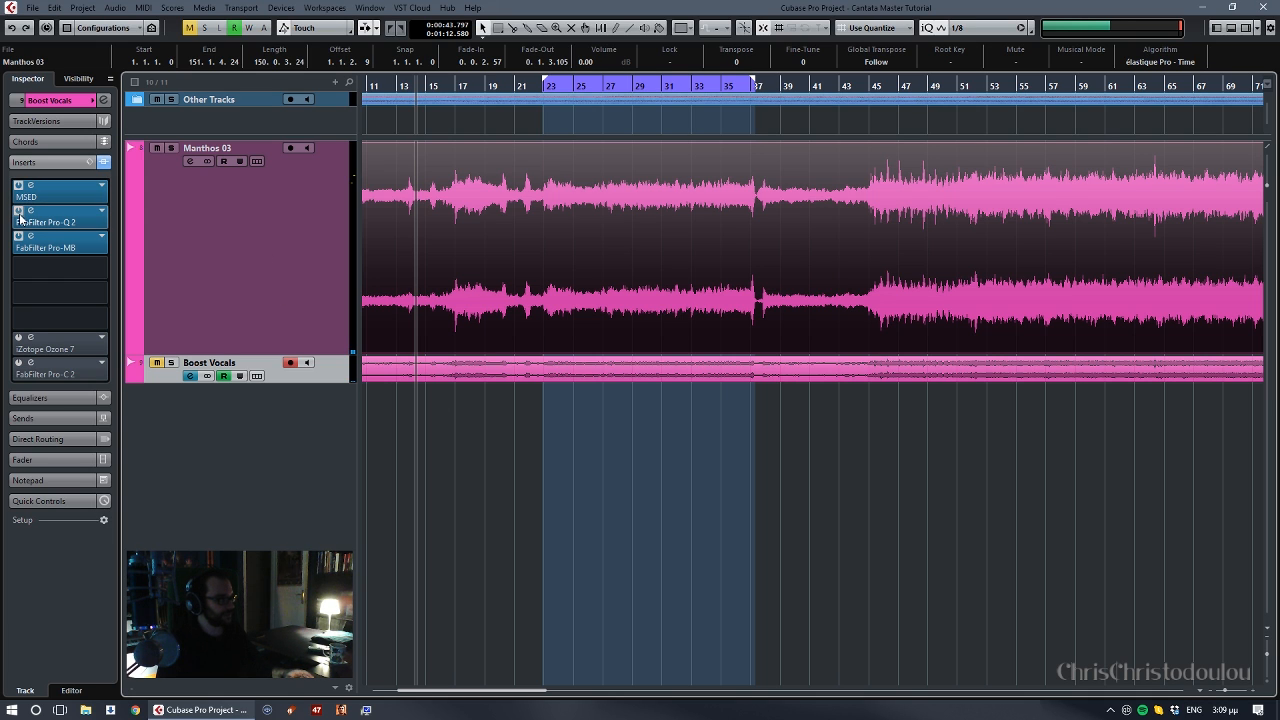
click(18, 237)
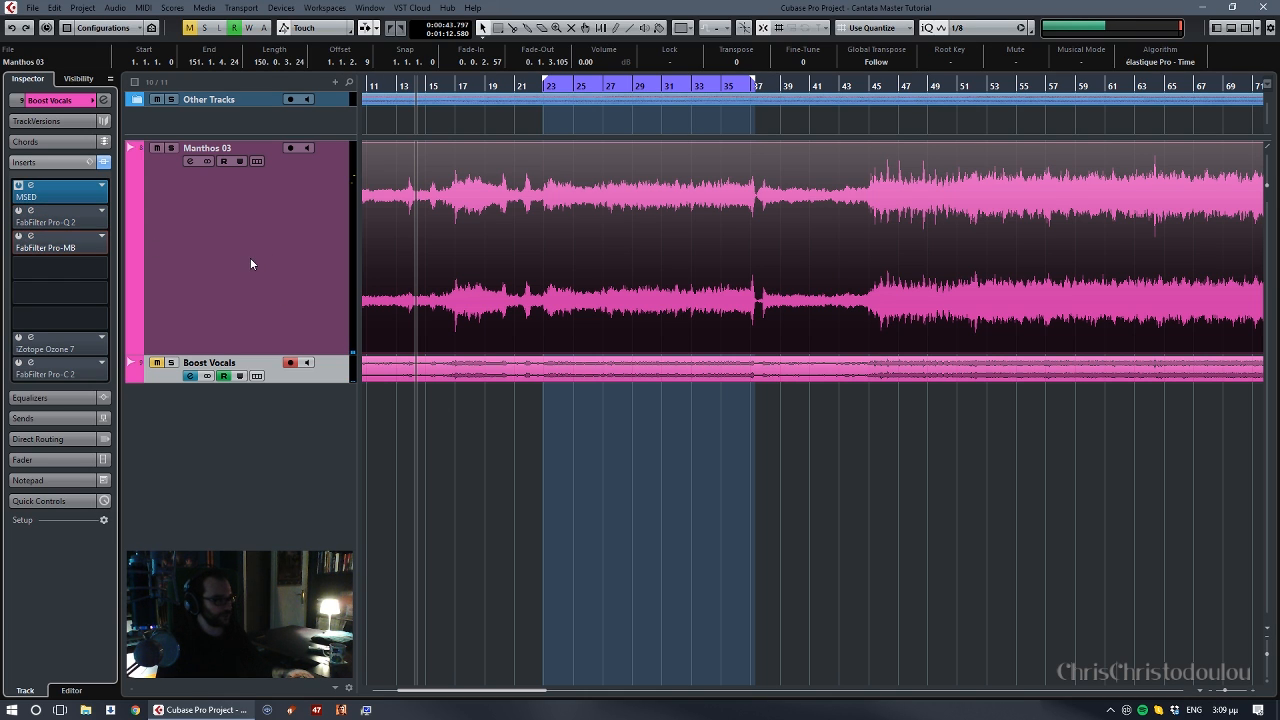
click(276, 268)
click(331, 356)
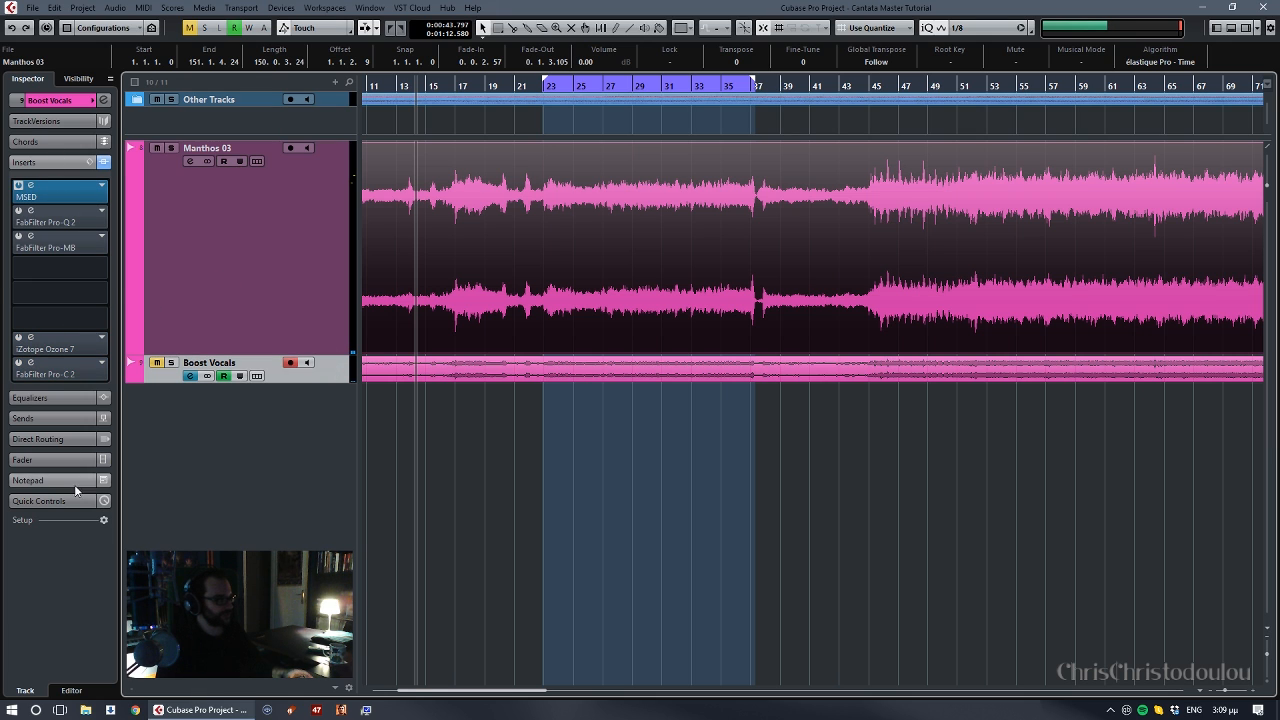
- Unmute the Boost Vocals track and check the main stereo track's insert chain
click(79, 456)
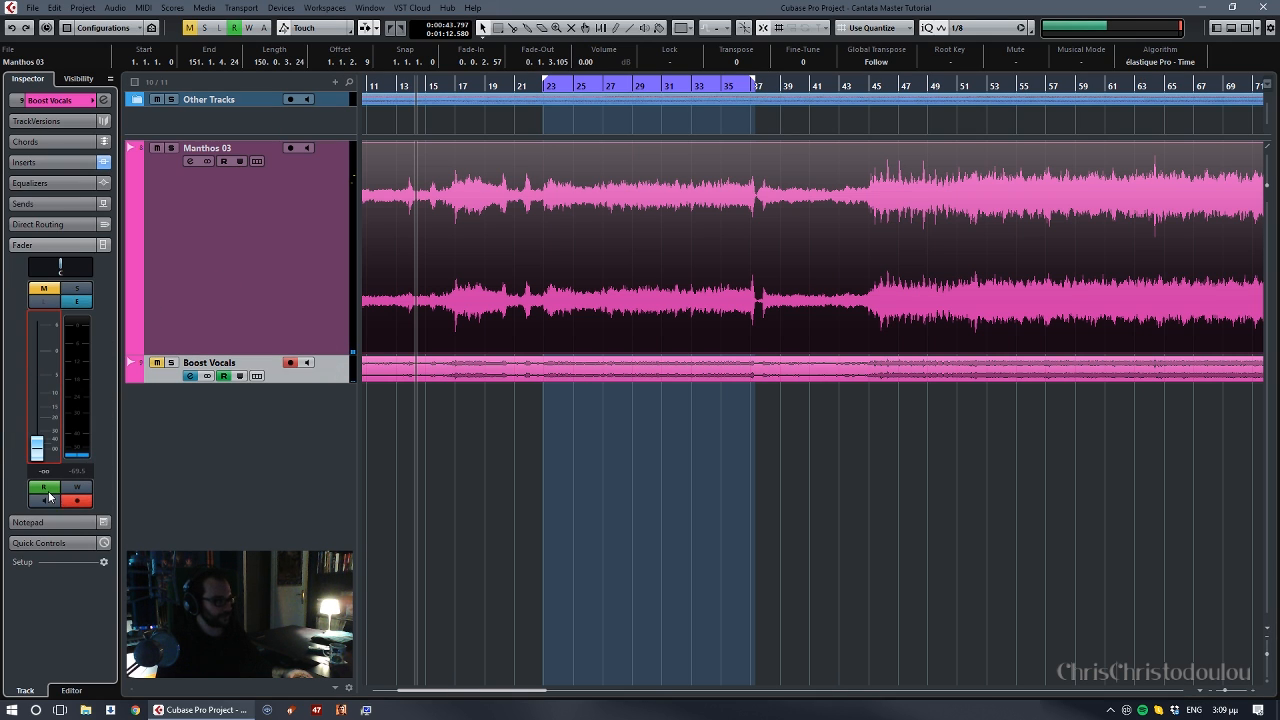
click(156, 363)
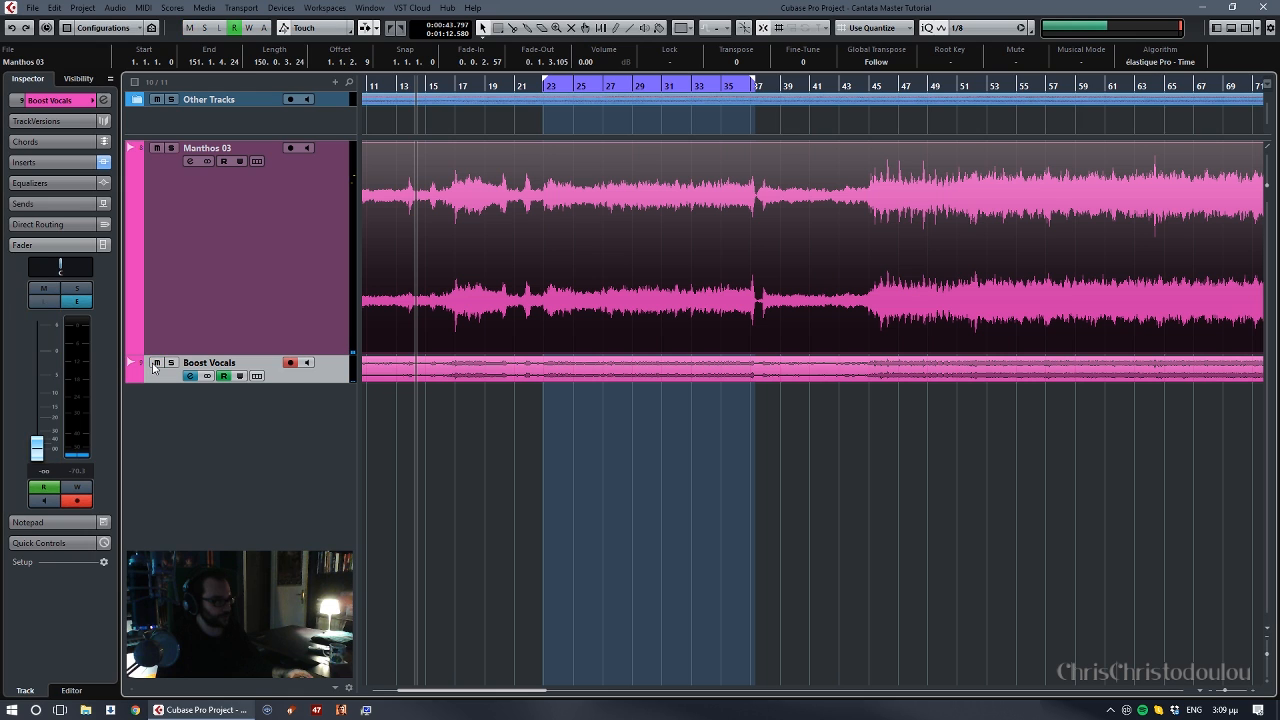
click(311, 268)
click(339, 364)
click(312, 291)
click(50, 163)
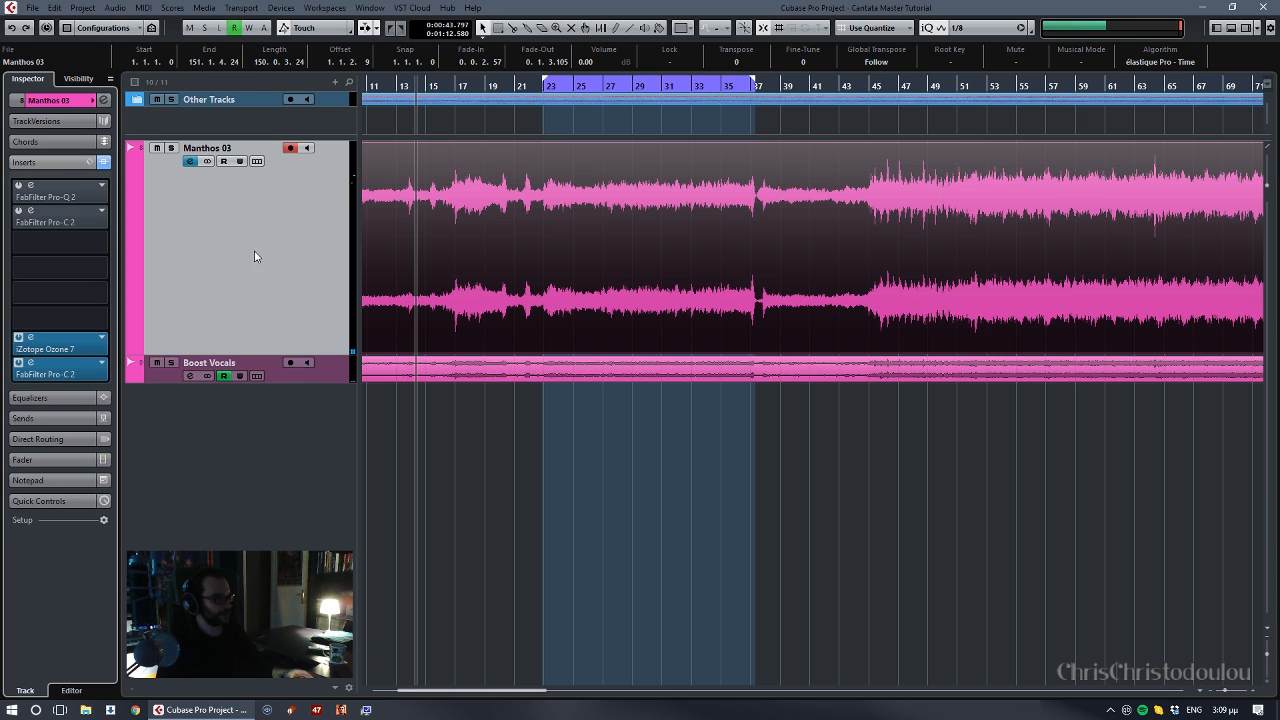
- Mute the side signal in the MSED insert of the Boost Vocals track so only the mid passes
click(318, 364)
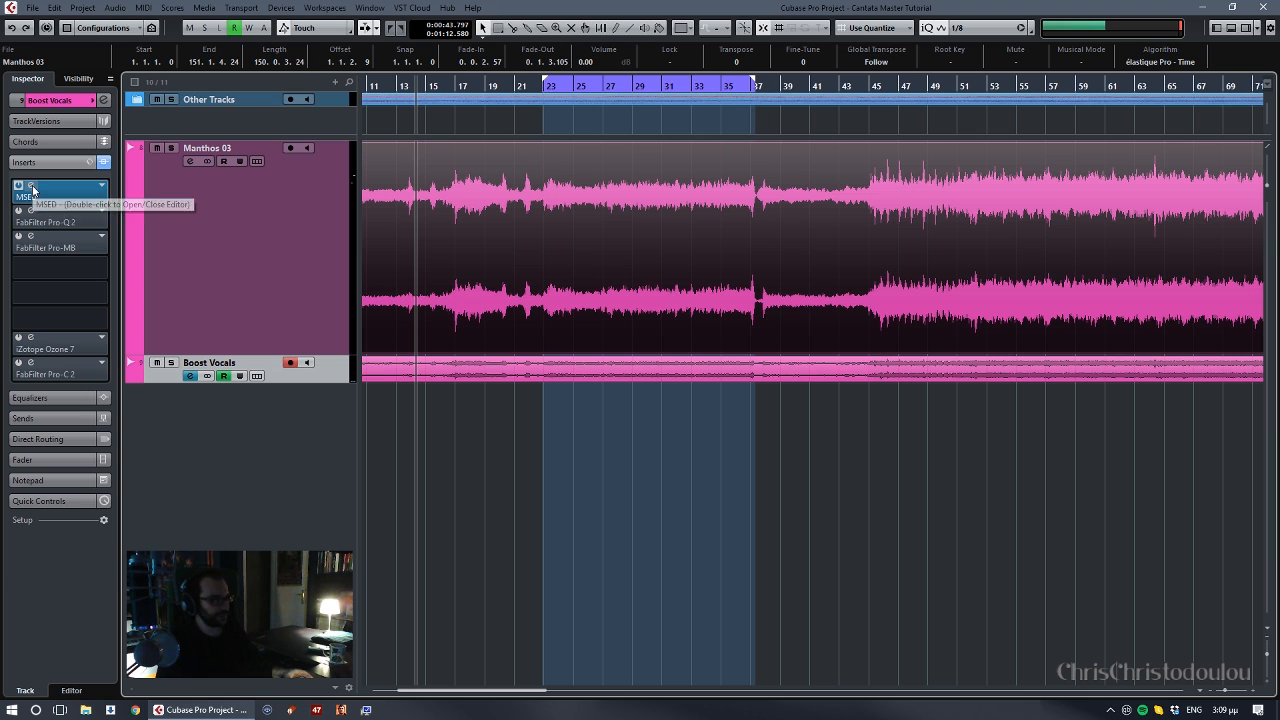
double_click(33, 190)
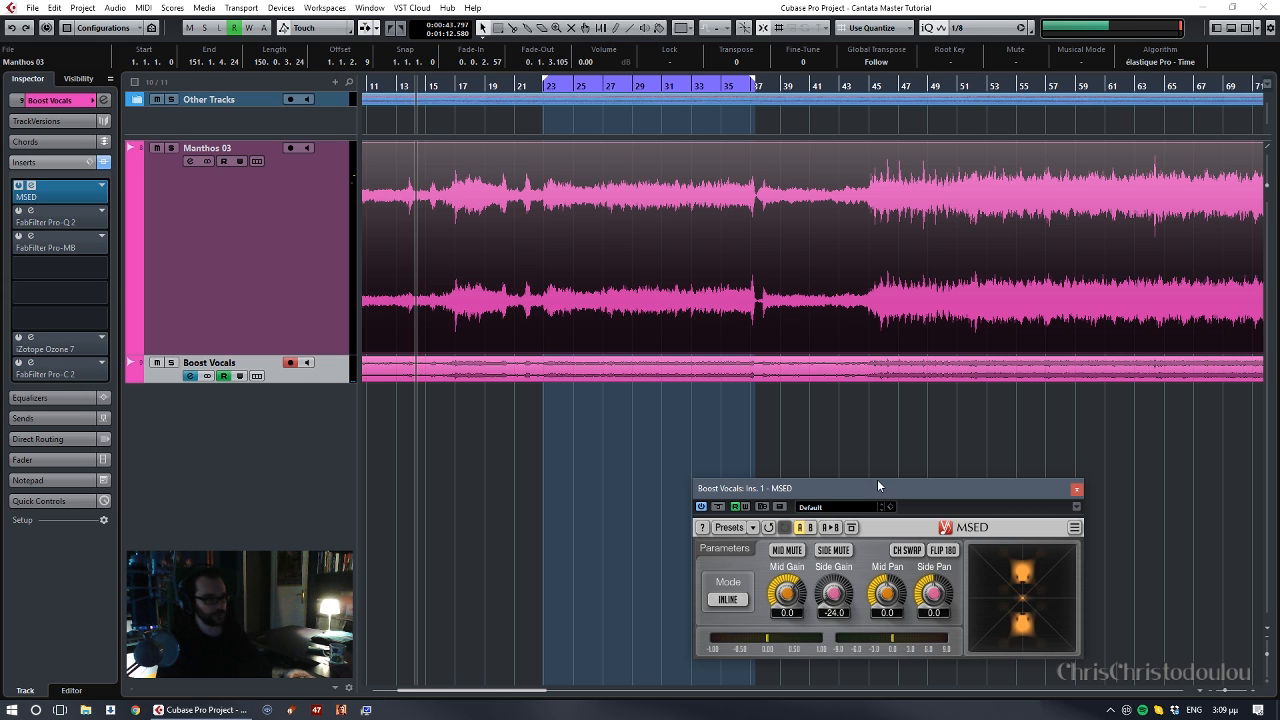
drag(877, 485, 863, 320)
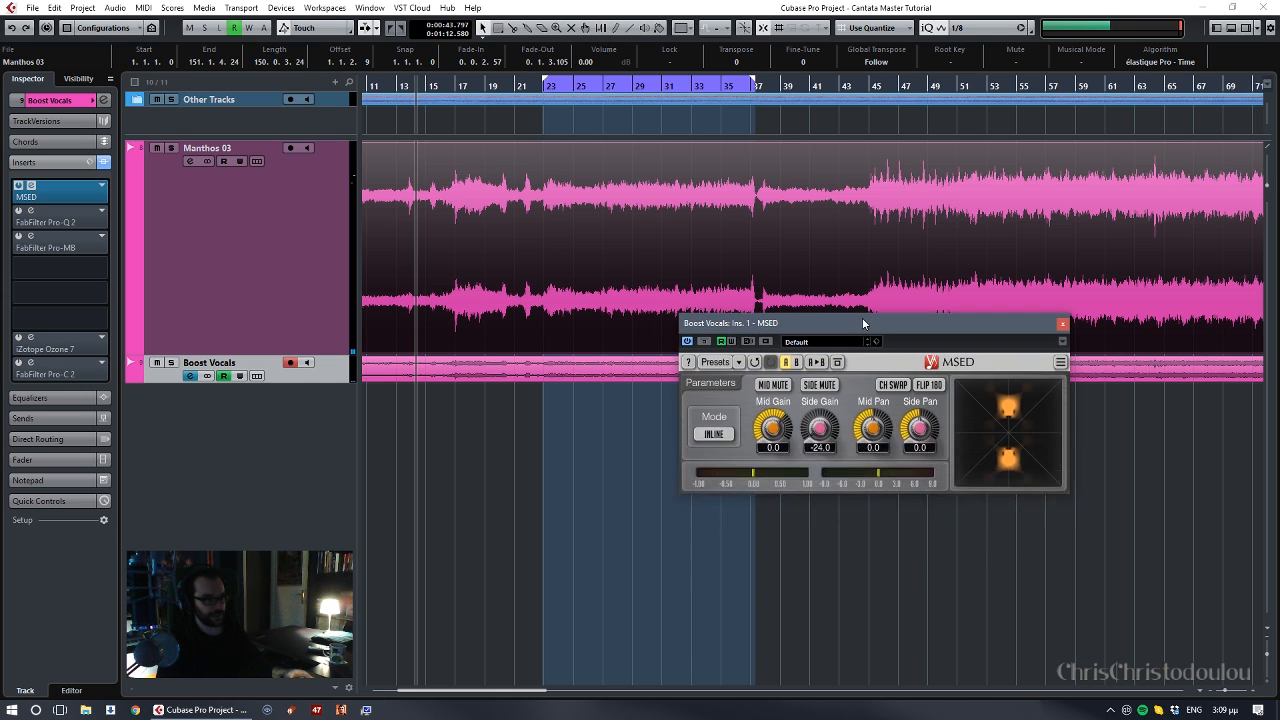
click(826, 384)
drag(846, 327, 988, 432)
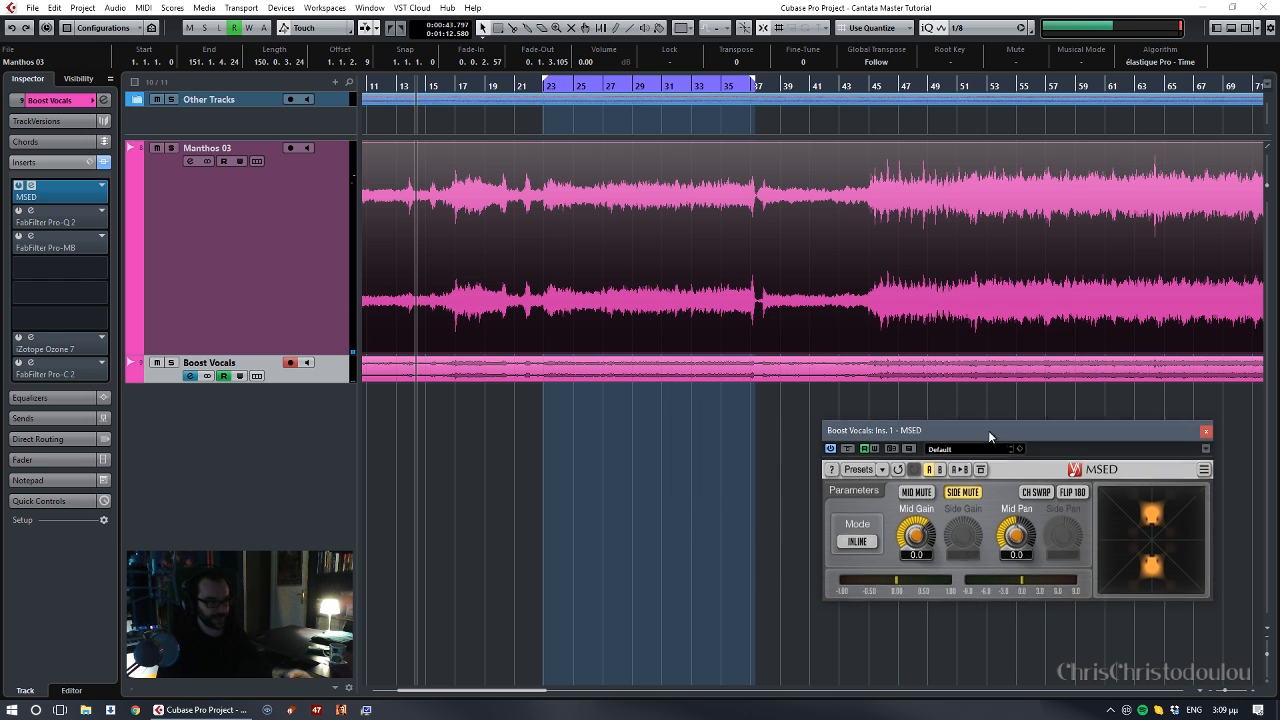
click(966, 492)
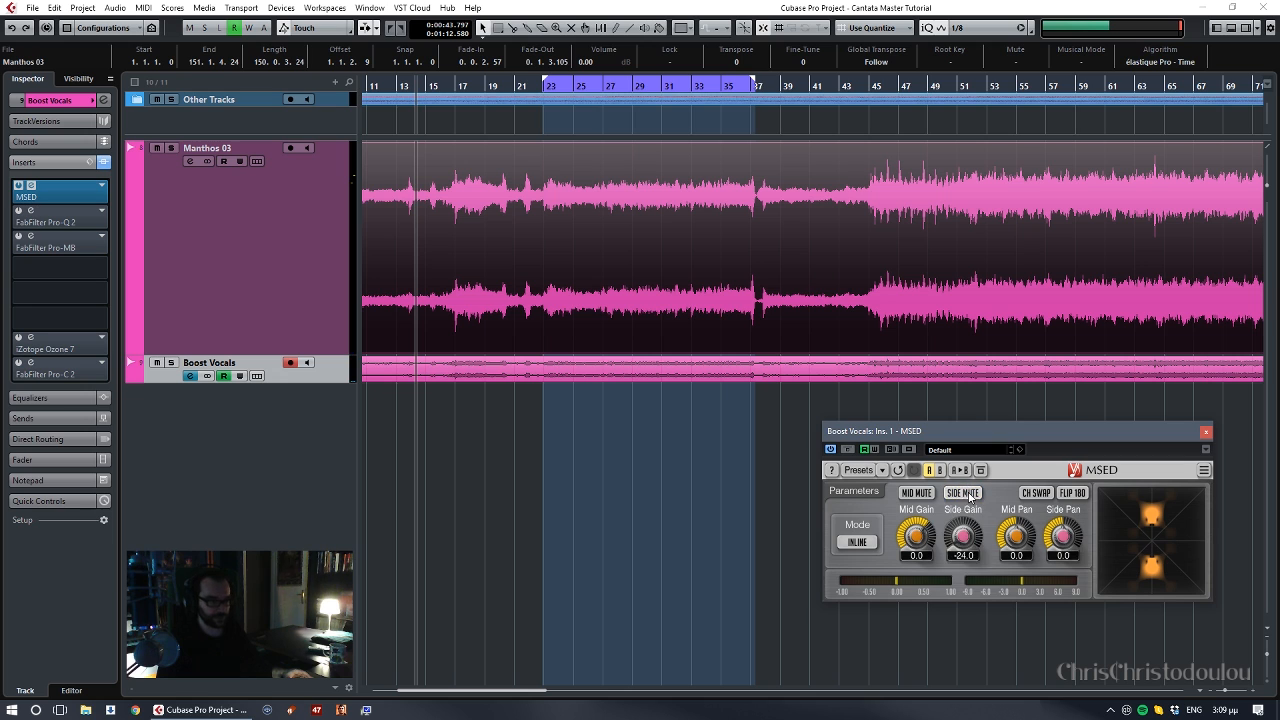
click(963, 492)
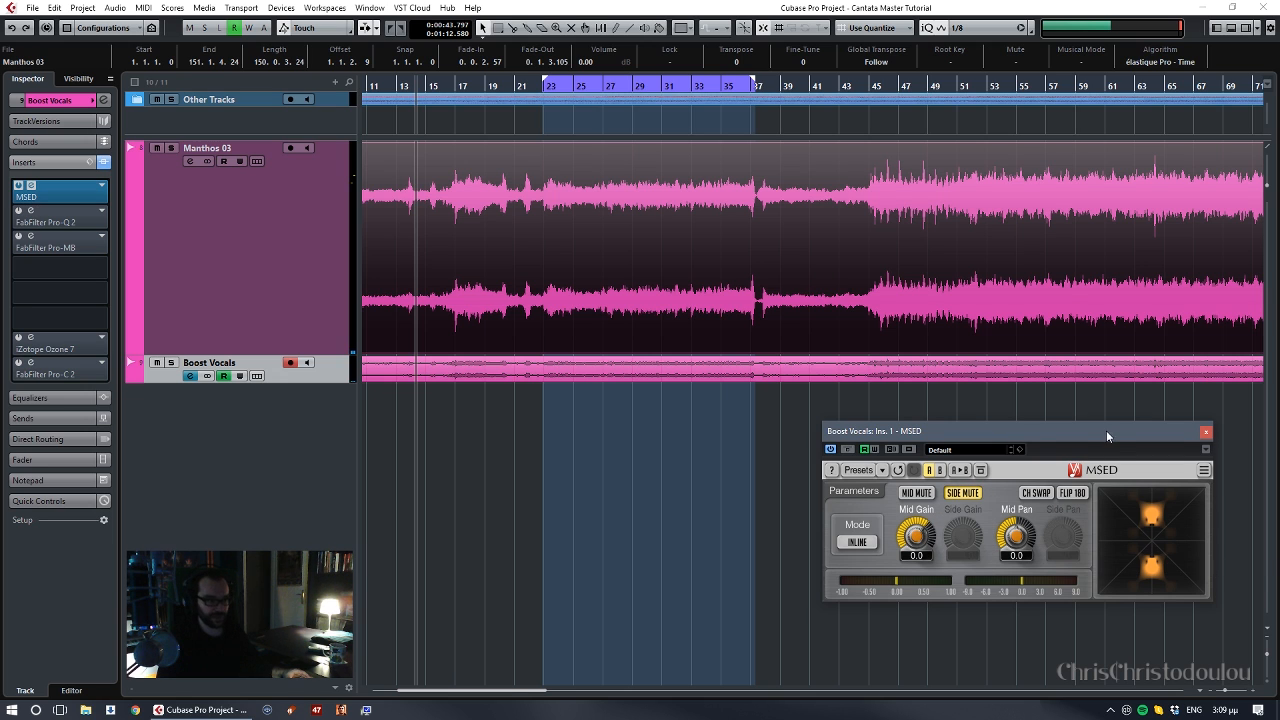
drag(1106, 430, 1126, 454)
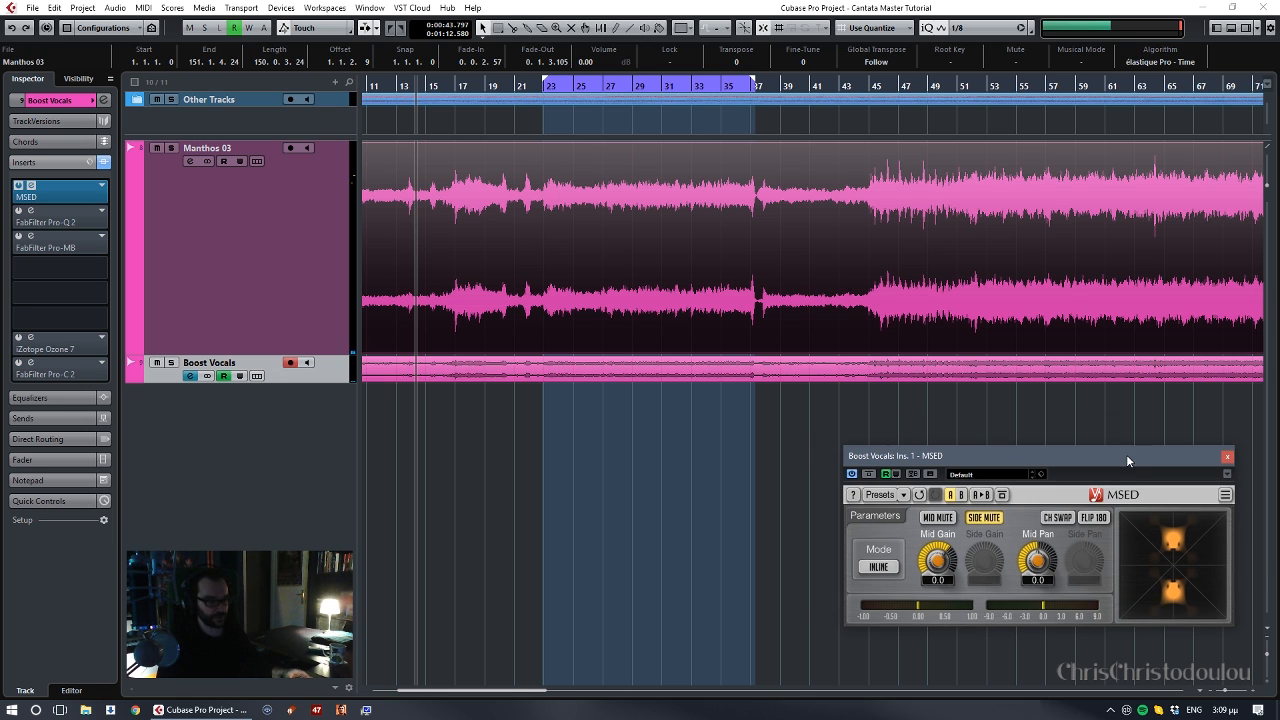
- Mute the main stereo track and set the Boost Vocals fader to -1.78 while playing from about bar 22
click(156, 148)
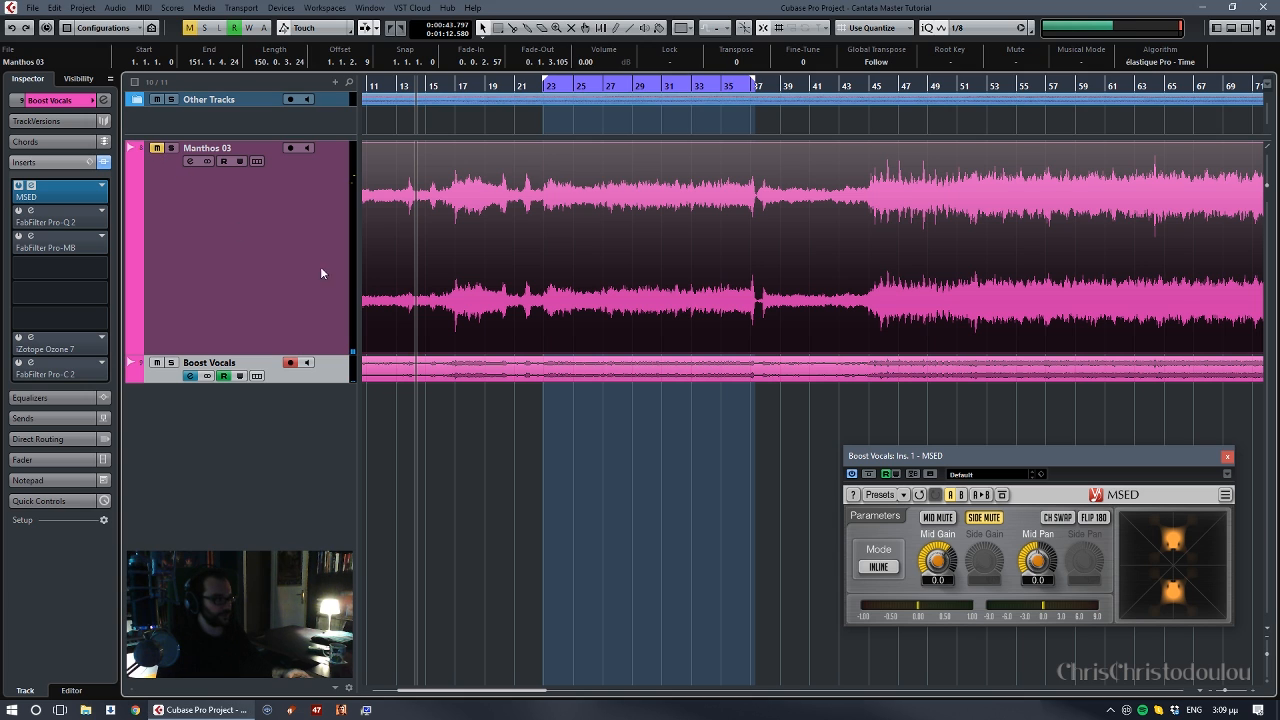
click(49, 459)
drag(48, 444, 36, 362)
key(space)
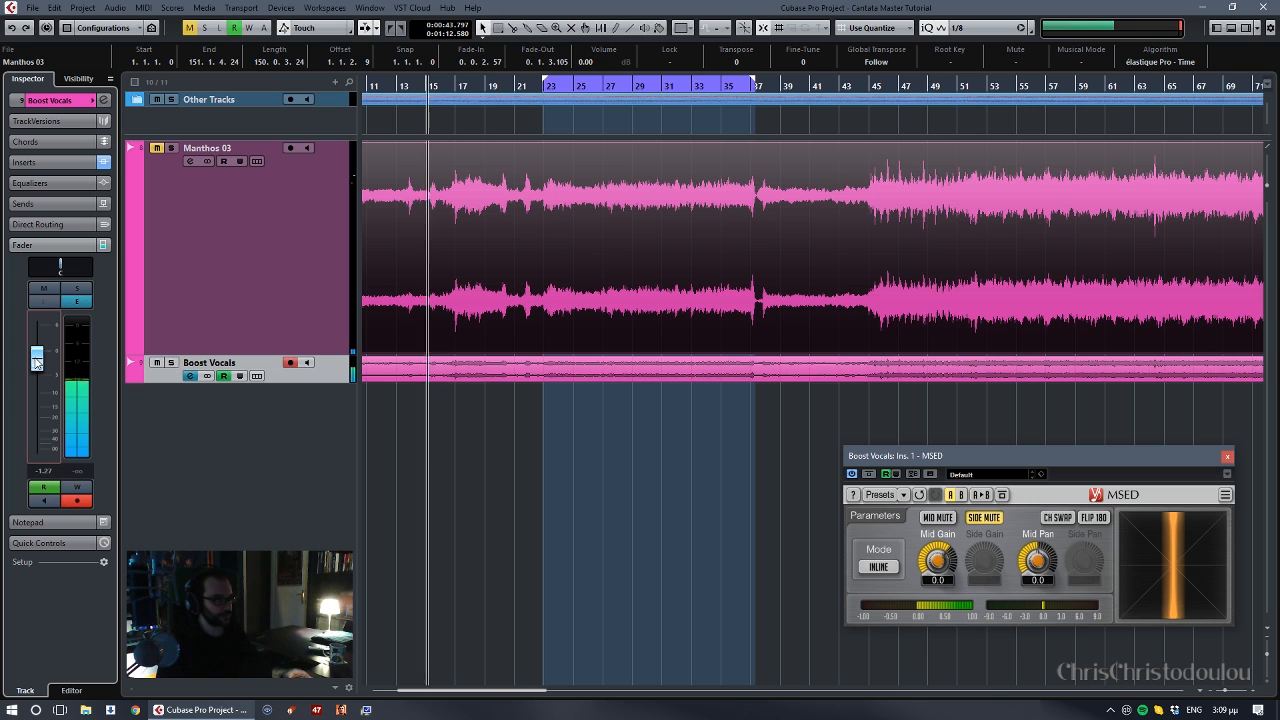
click(533, 91)
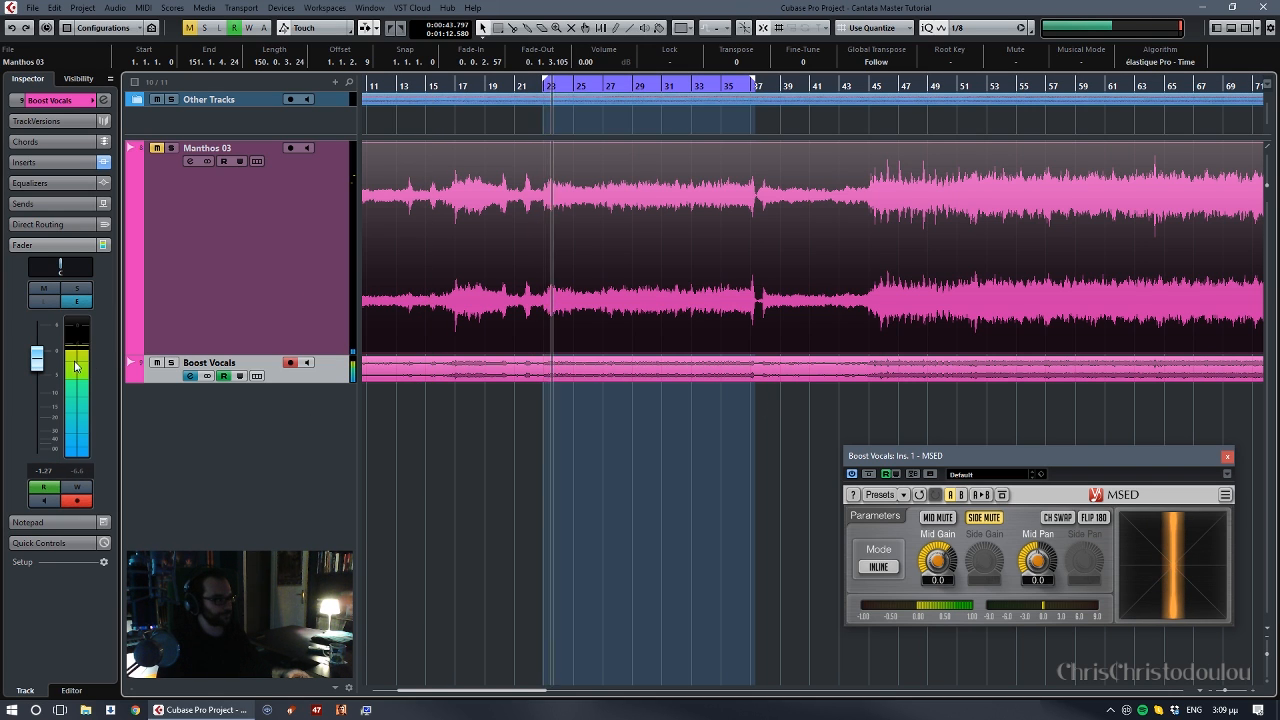
drag(37, 358, 38, 368)
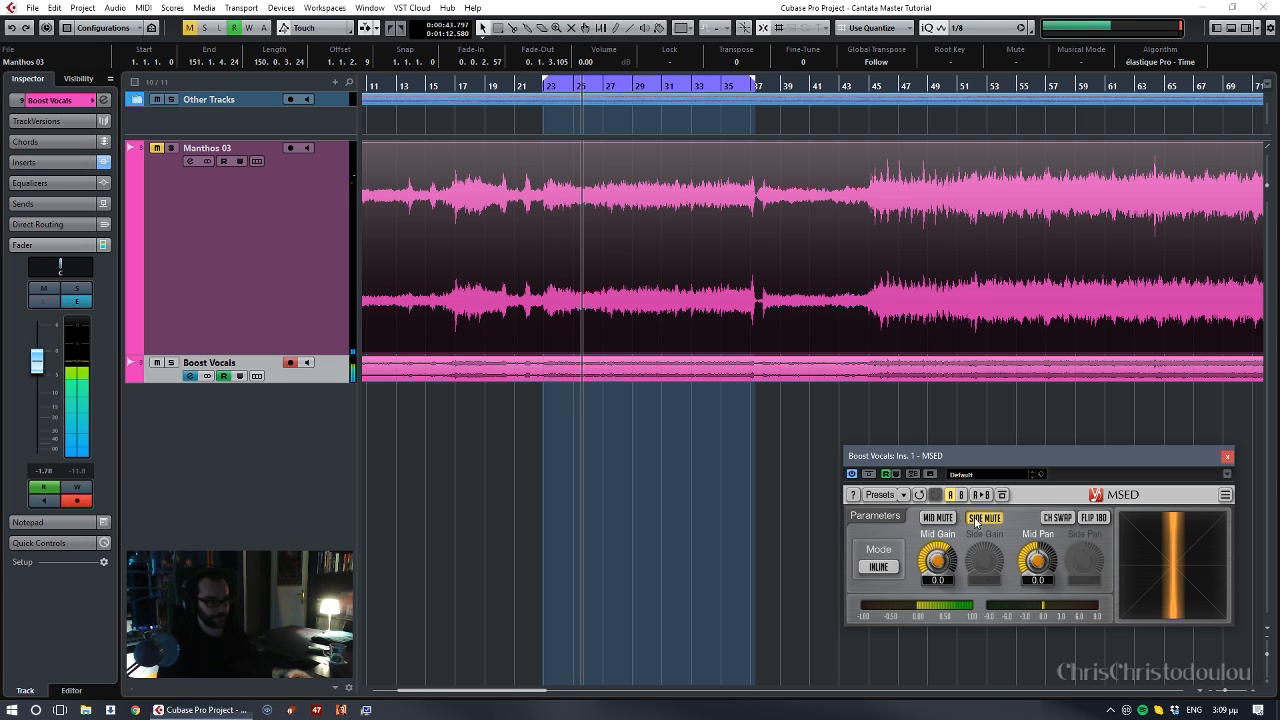
- Reset MSED's side gain to 0.0 with the side temporarily unmuted, and mute the side signal again
click(976, 521)
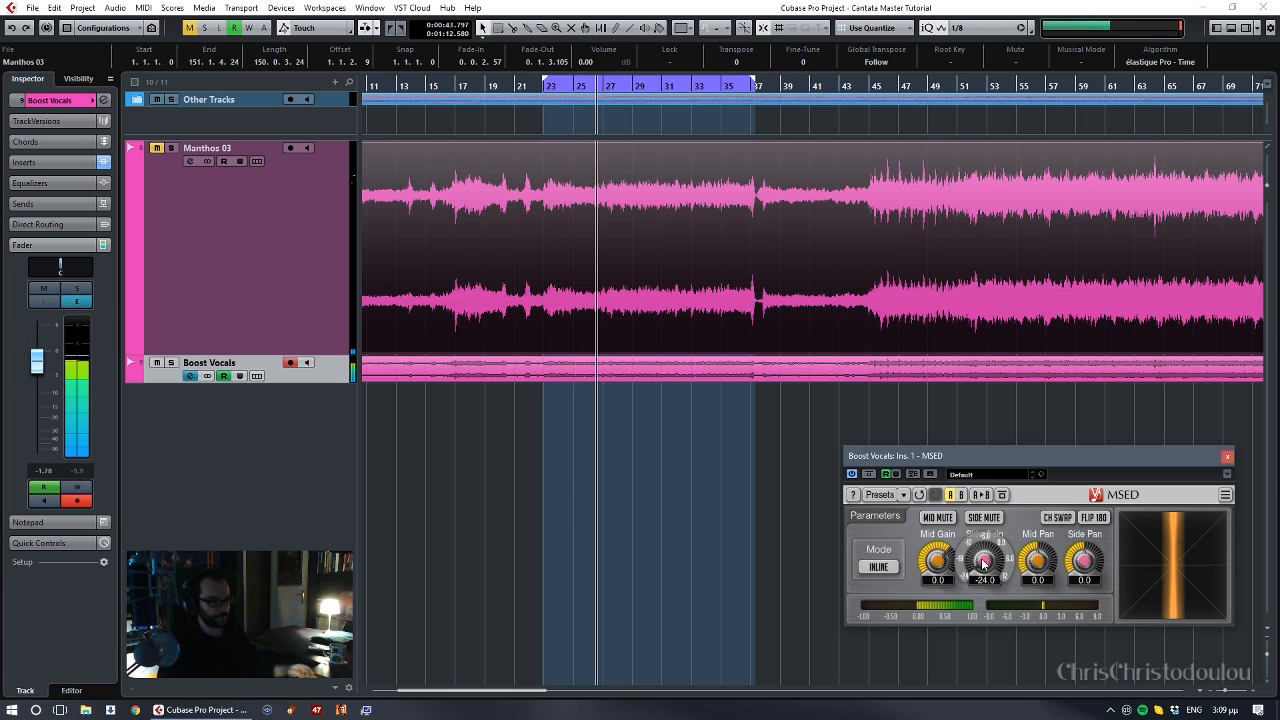
double_click(983, 563)
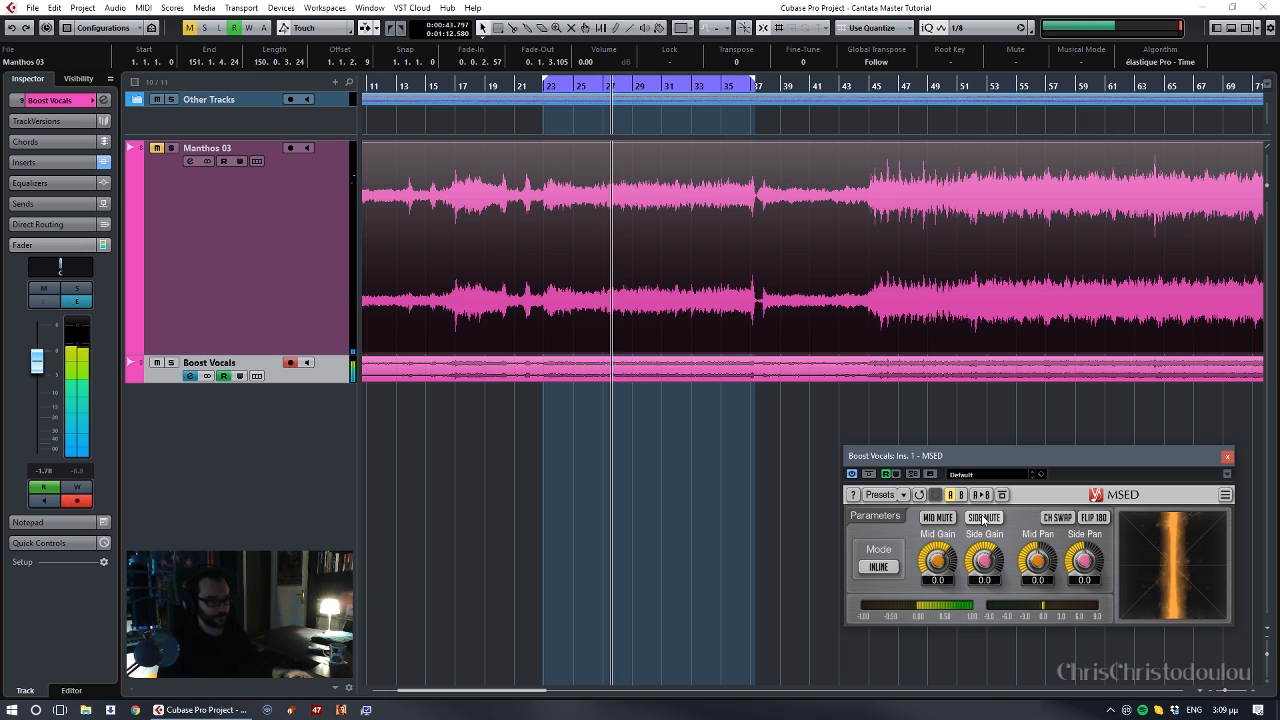
click(983, 518)
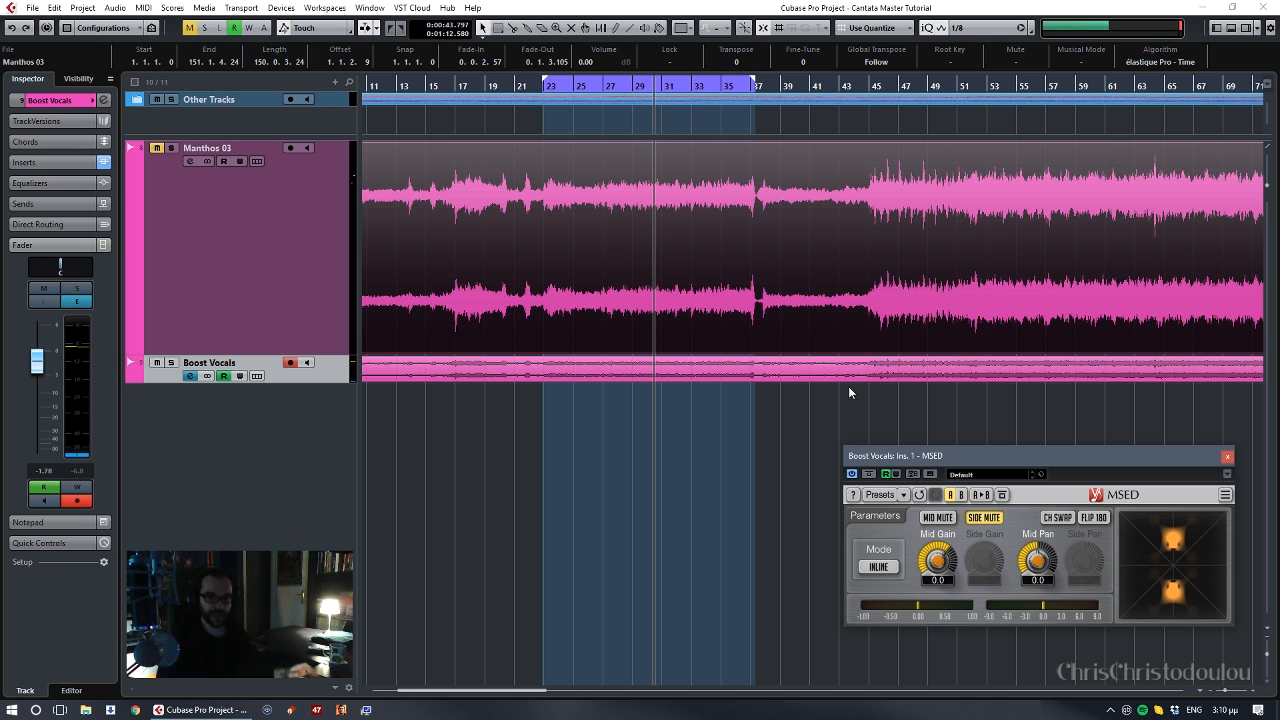
drag(1038, 458, 992, 448)
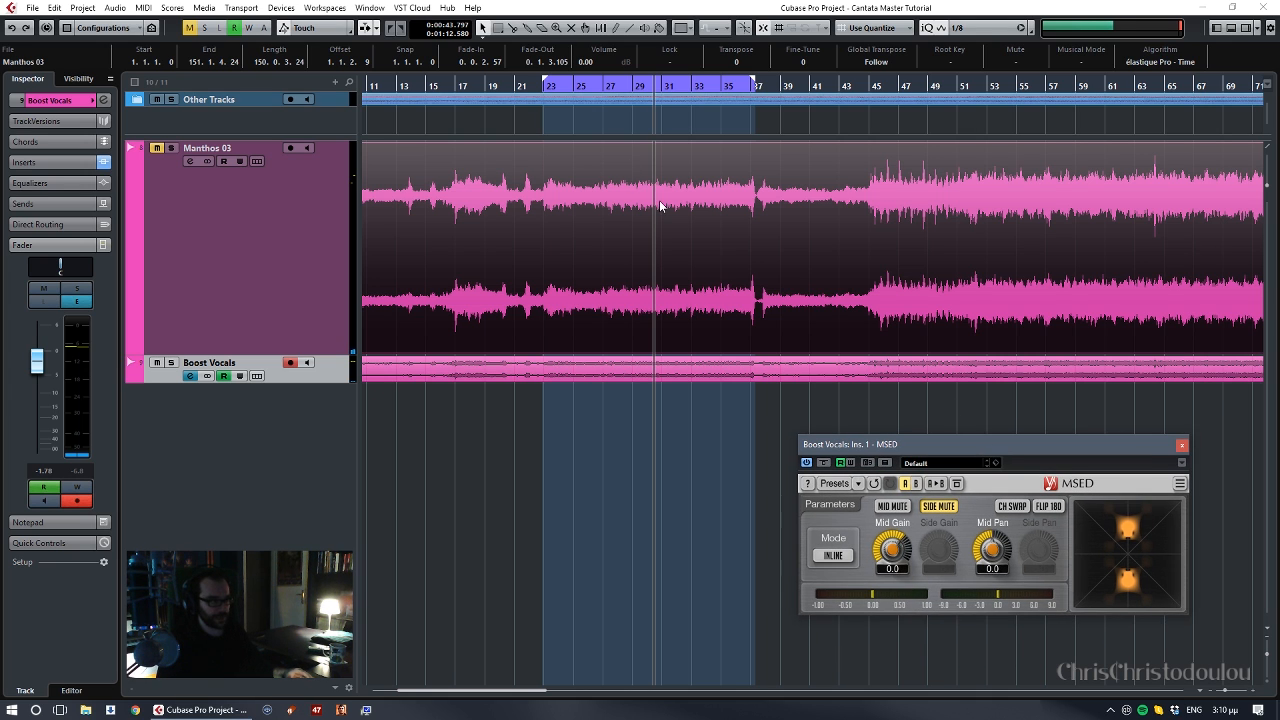
- Play from about bar 26 and compare the mid-only sound with the full stereo by temporarily unmuting the side in MSED
click(610, 88)
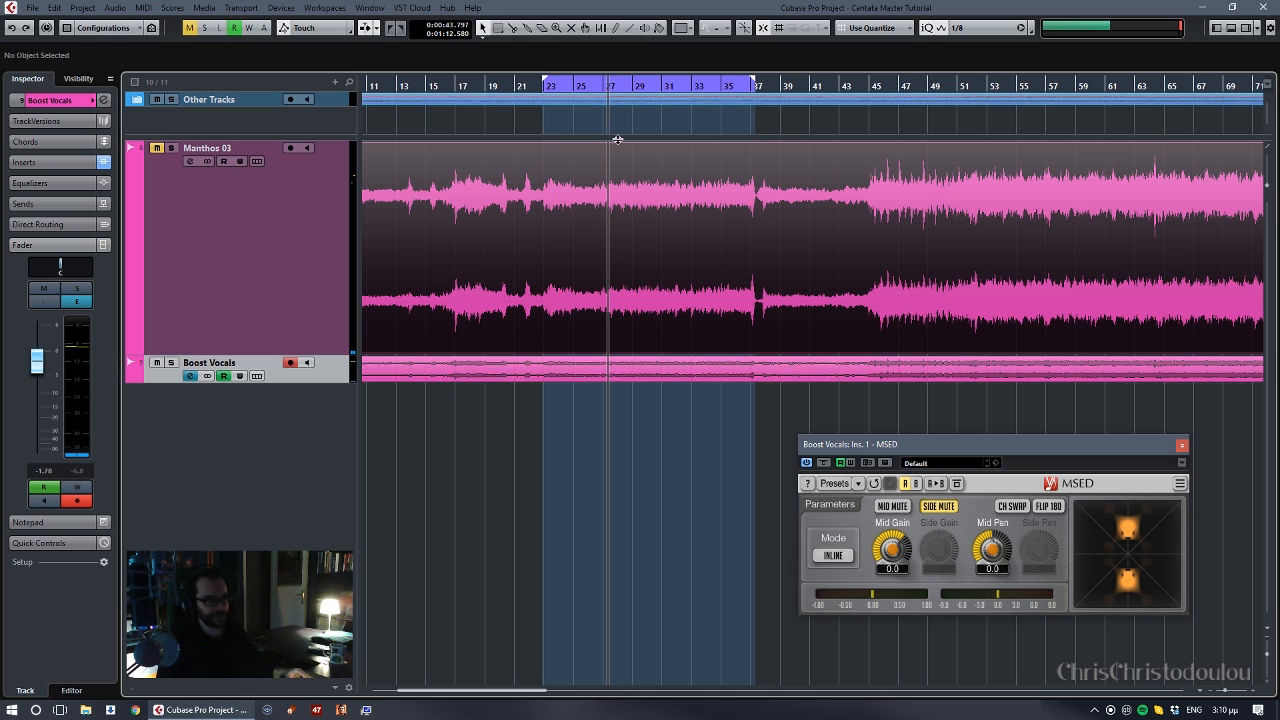
click(601, 88)
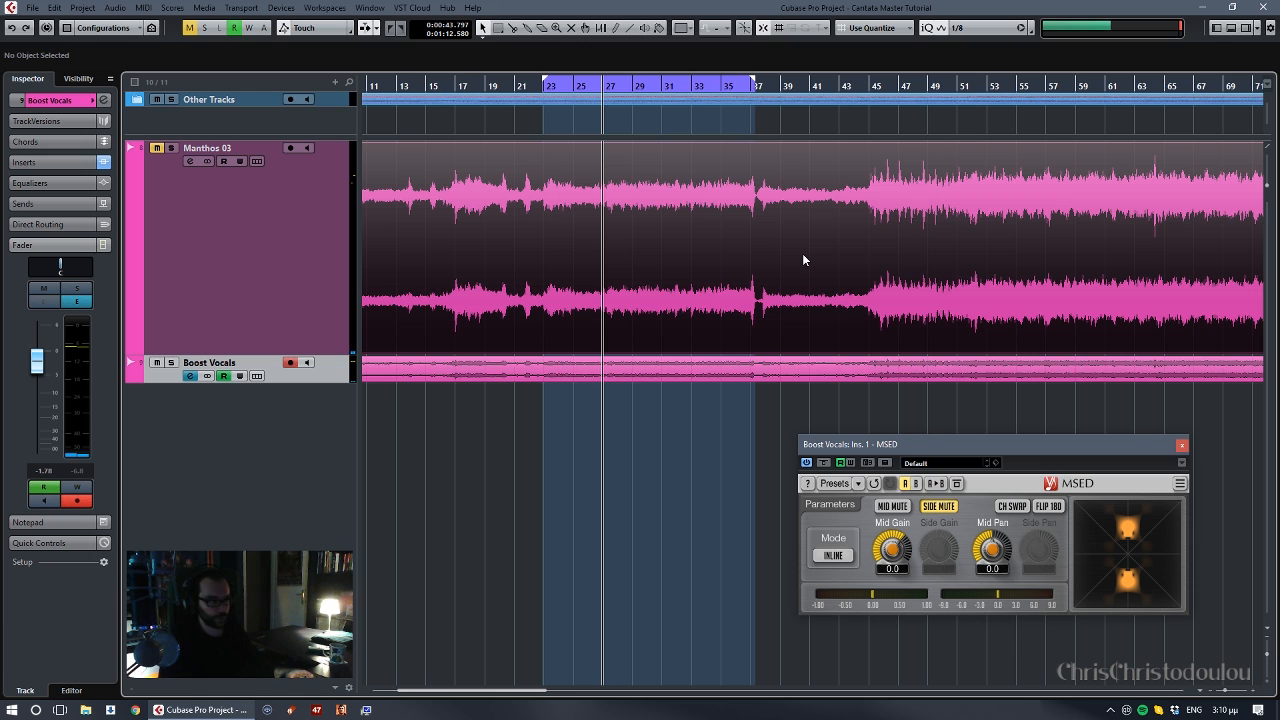
key(space)
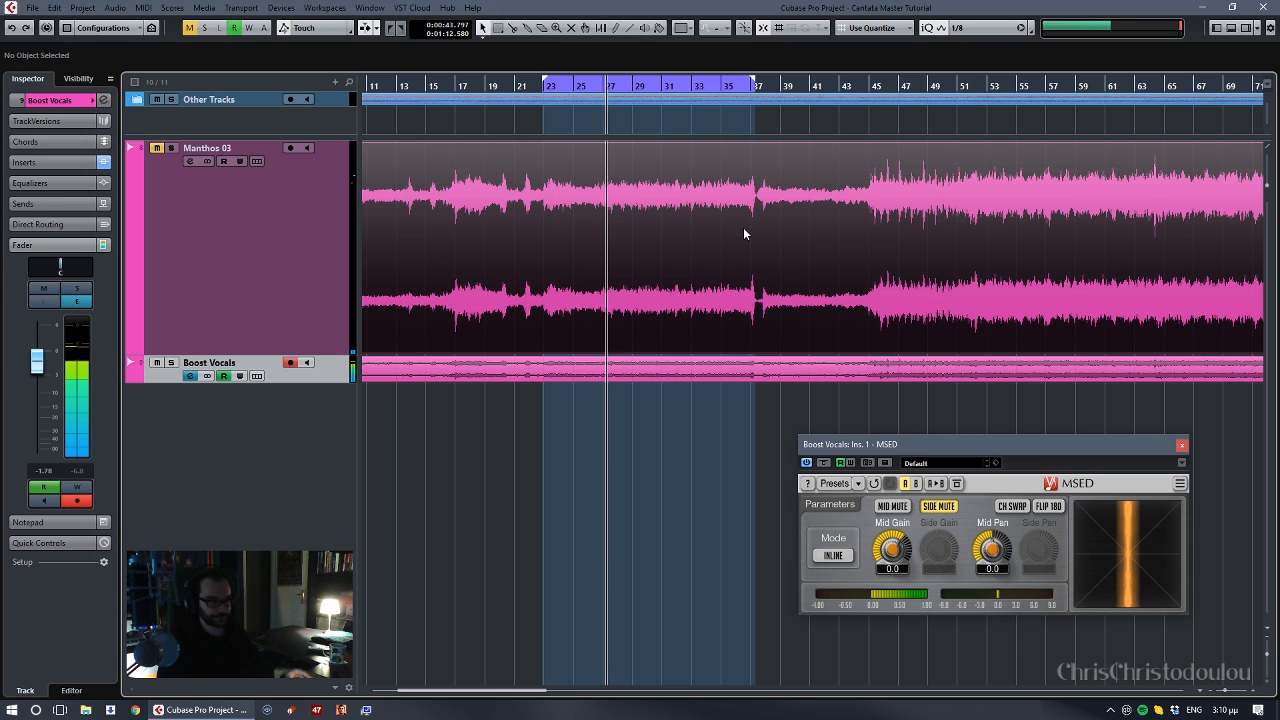
click(935, 507)
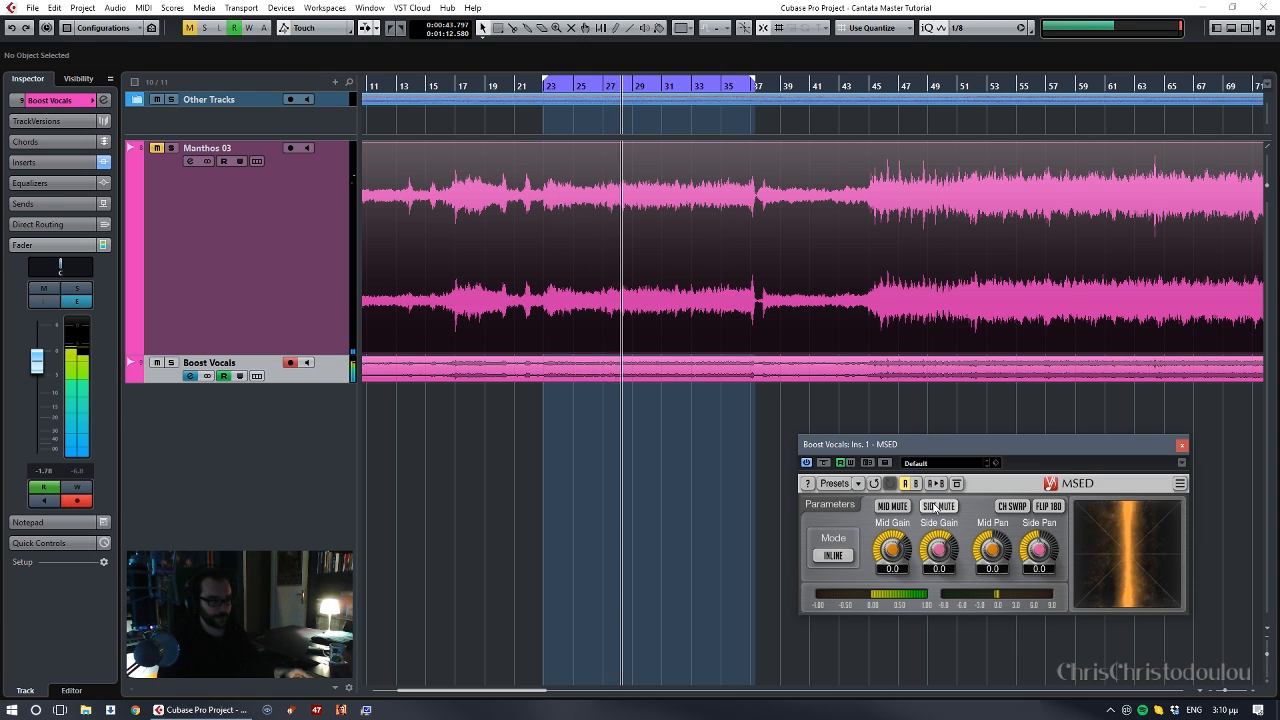
click(935, 507)
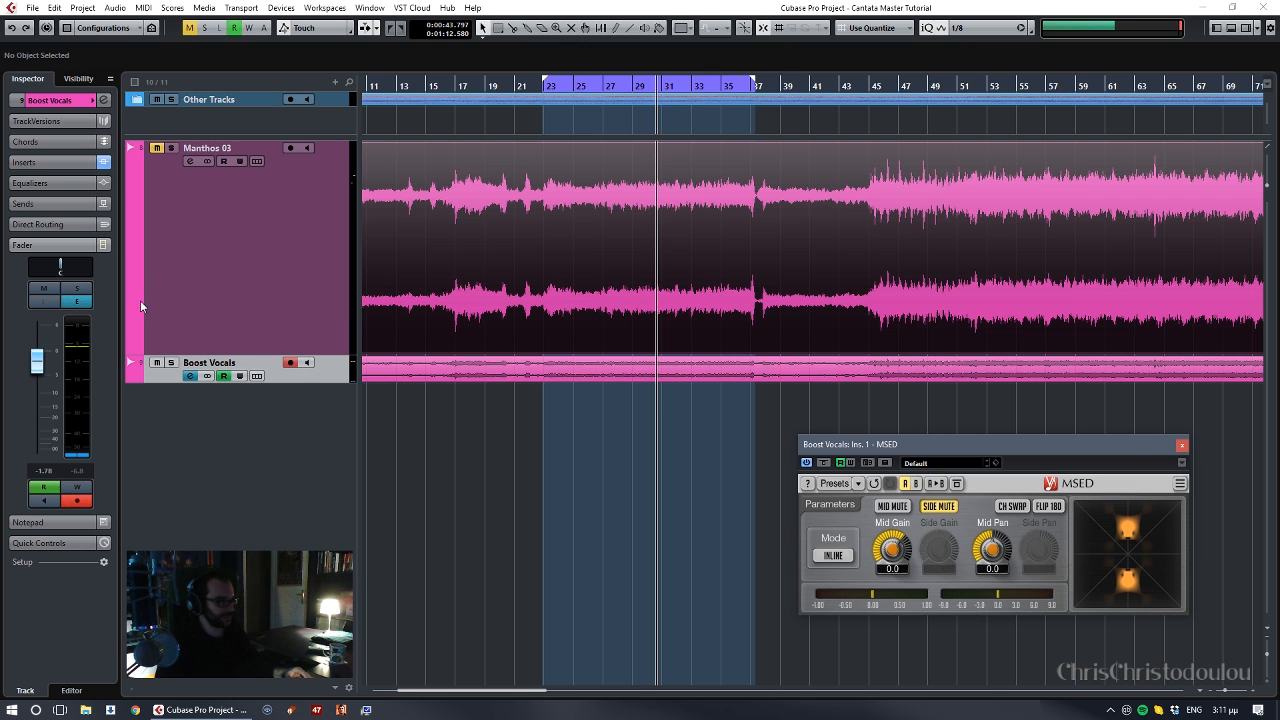
- Open the FabFilter Pro-Q 2 editor of the Boost Vocals track and close the MSED editor
click(69, 161)
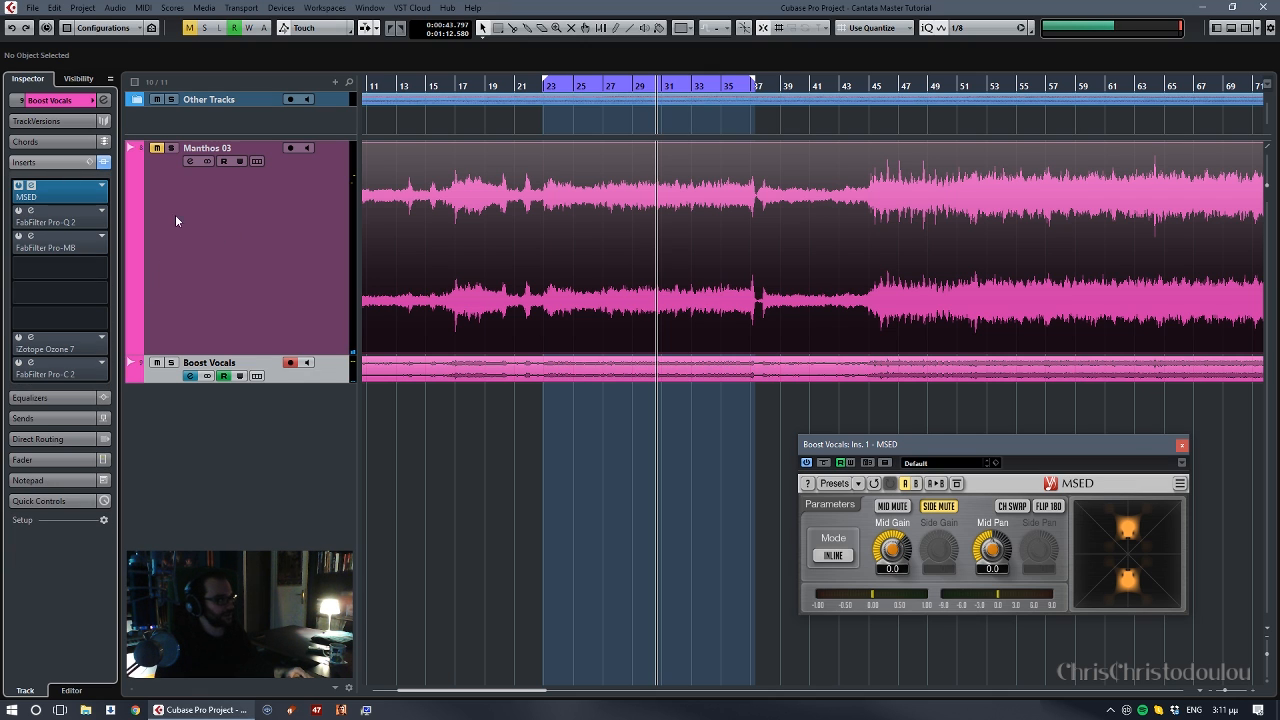
click(32, 211)
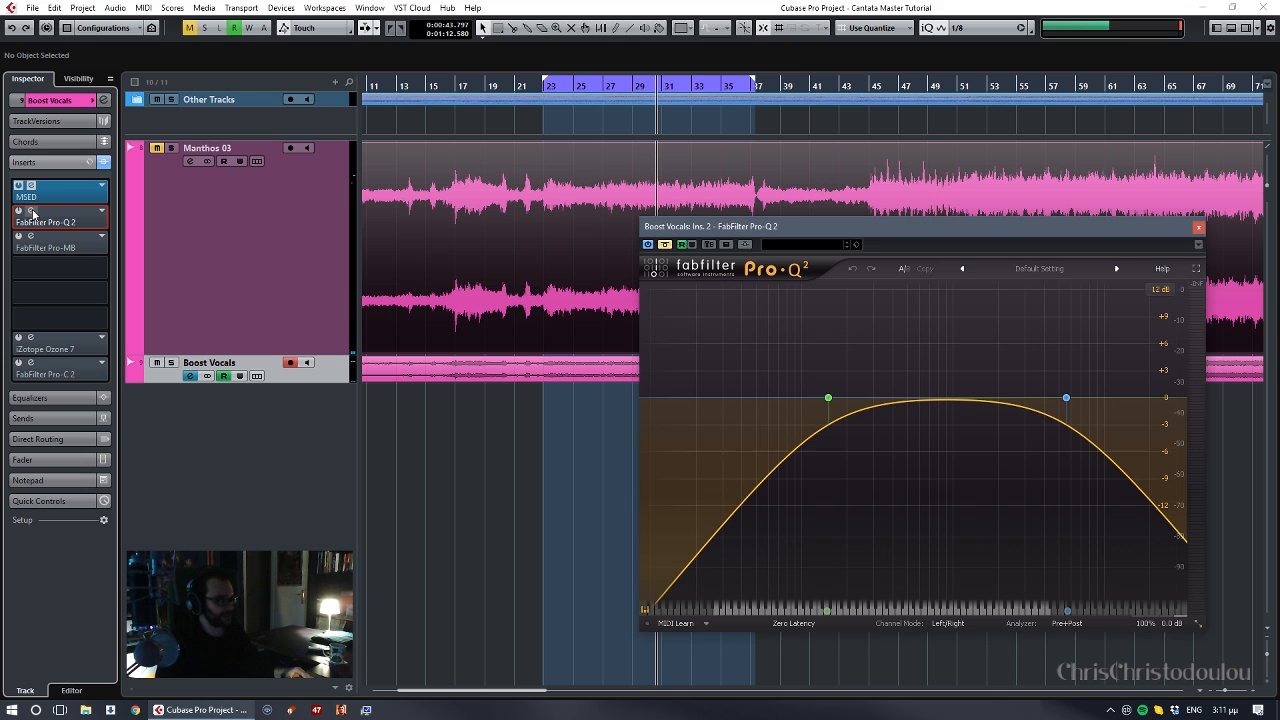
drag(979, 234, 1012, 248)
click(1182, 447)
- Bypass both filter bands in Pro-Q 2 and activate the equalizer insert
drag(738, 344, 1124, 482)
click(794, 550)
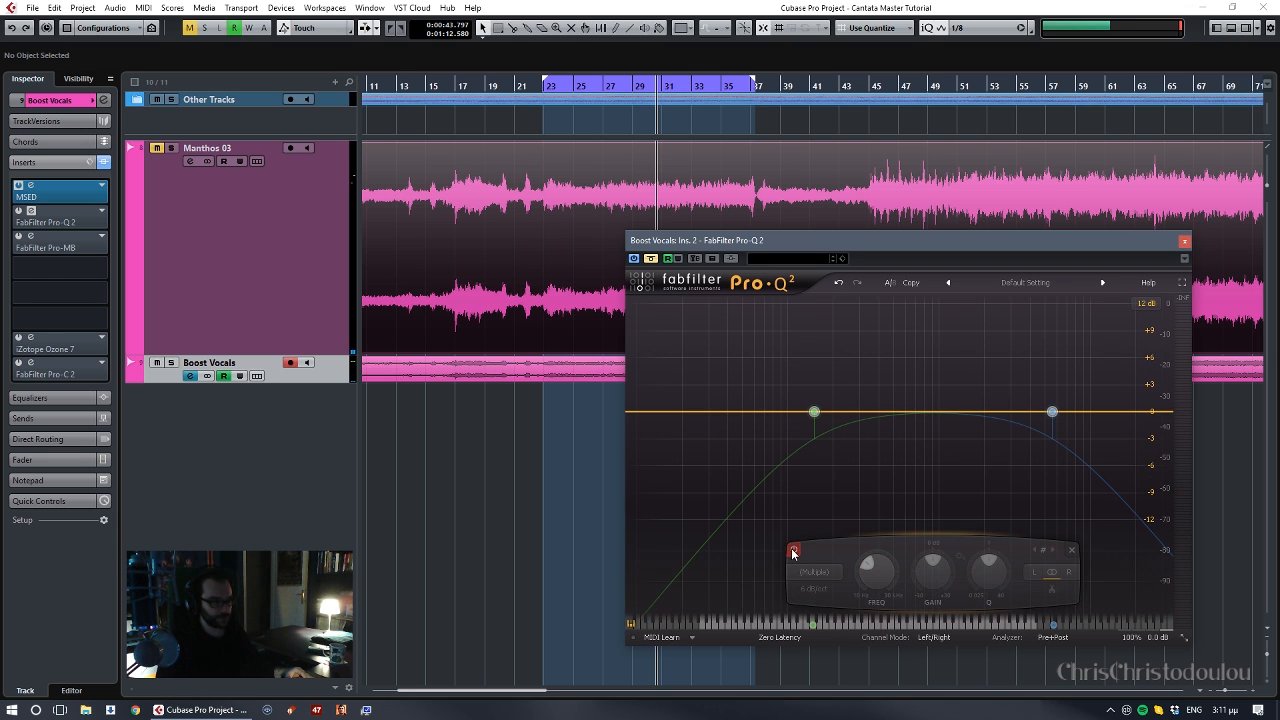
click(650, 259)
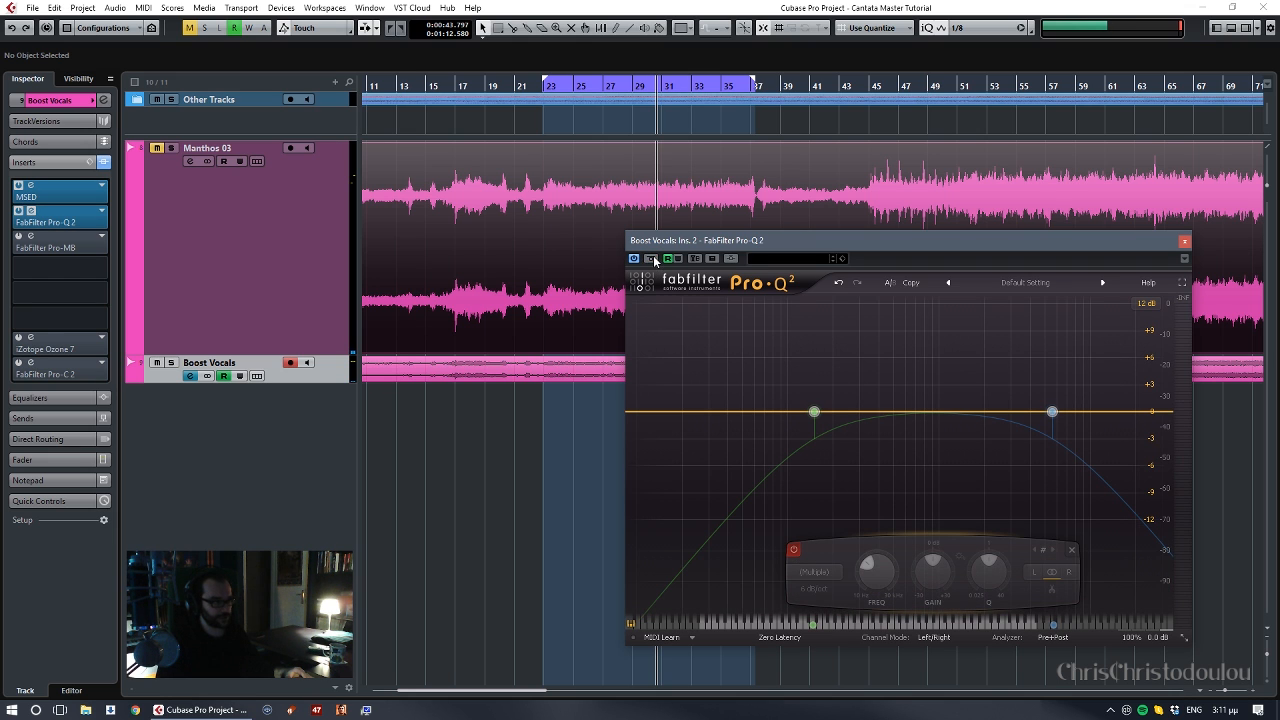
- Play the track from about bar 21 and re-enable both filter bands in Pro-Q 2
click(522, 88)
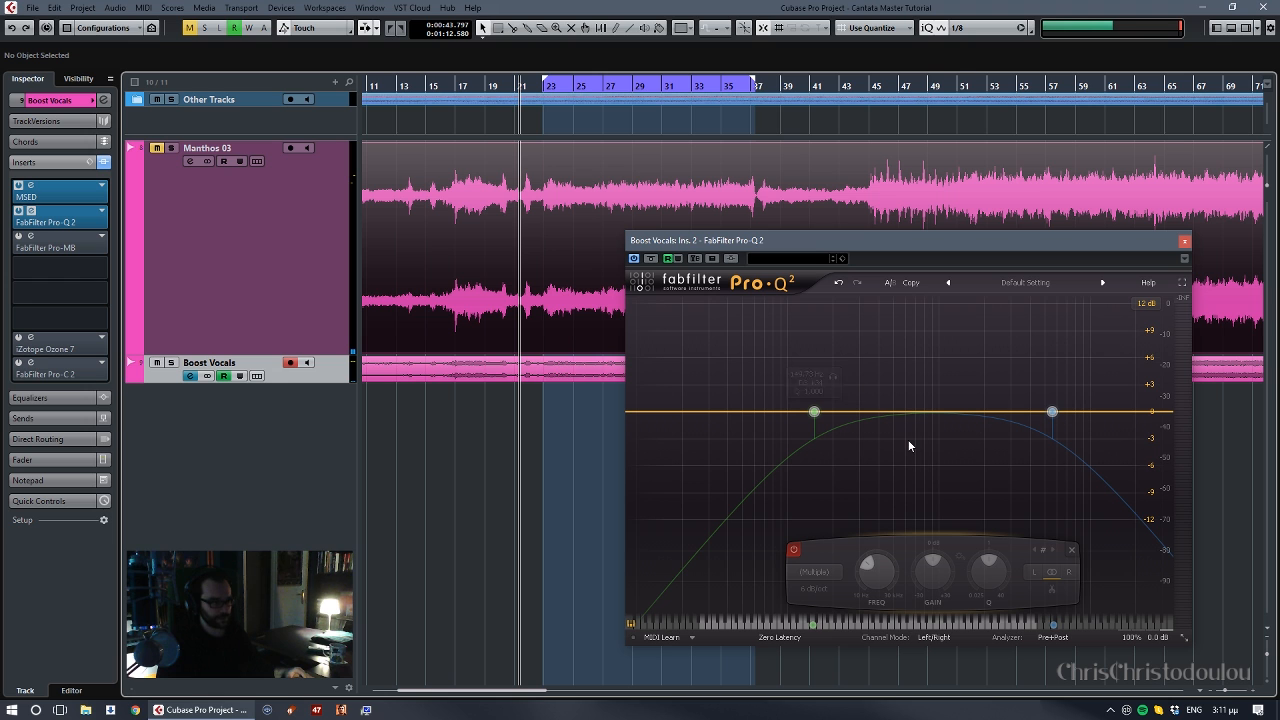
key(space)
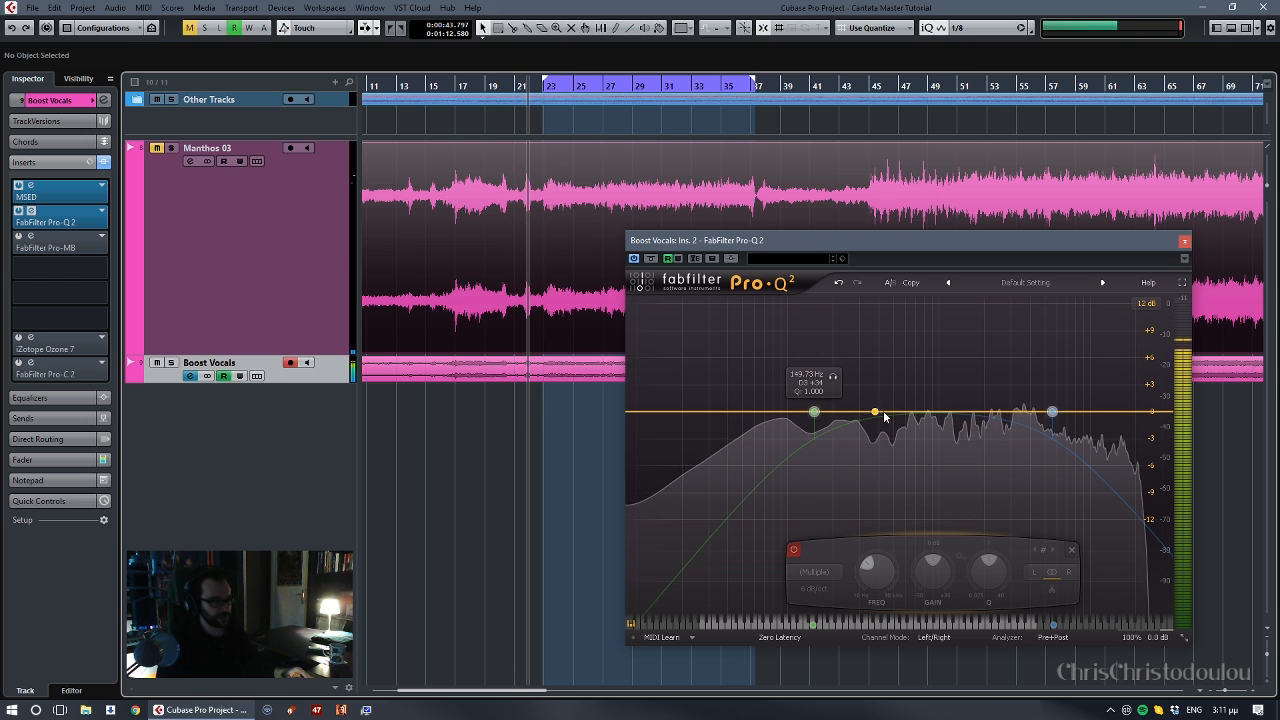
click(792, 550)
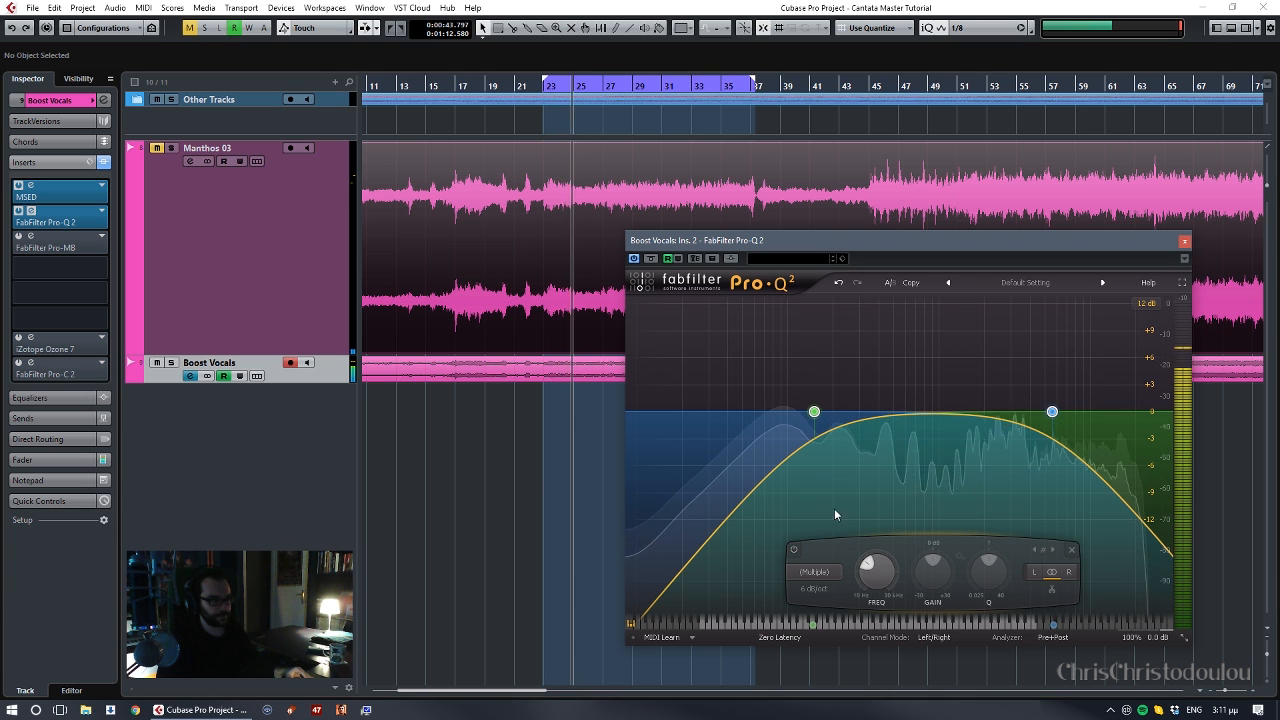
- Move the low cut to about 214 Hz and the high cut to about 5.6 kHz during playback
drag(814, 411, 839, 413)
click(833, 416)
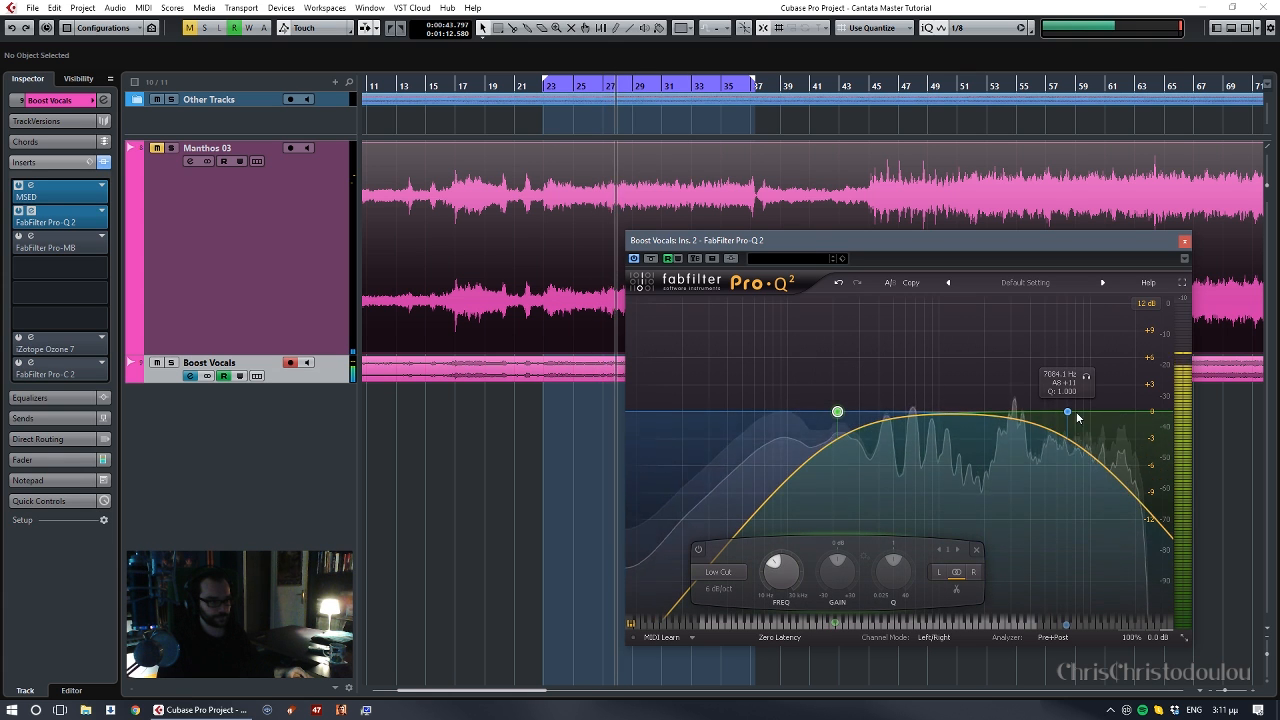
drag(1067, 411, 1052, 420)
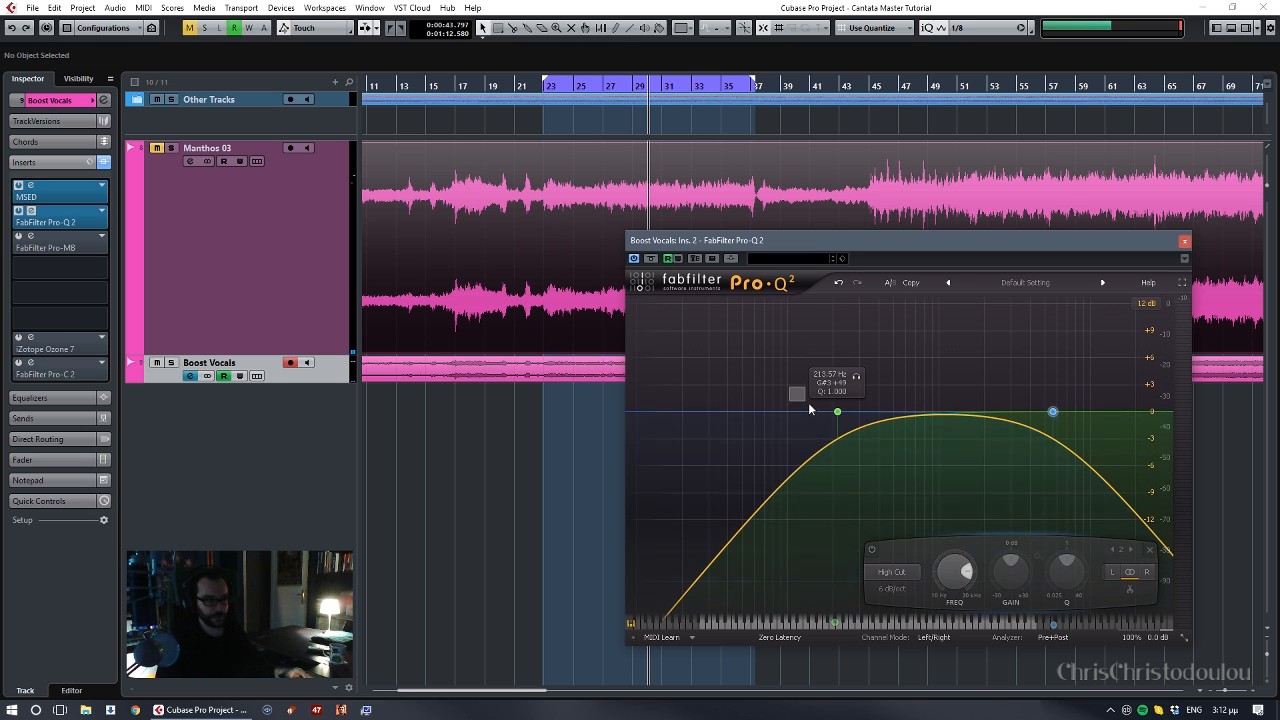
- Select both filter bands, try a steeper slope of 12 dB/oct and play from about bar 24
click(837, 411)
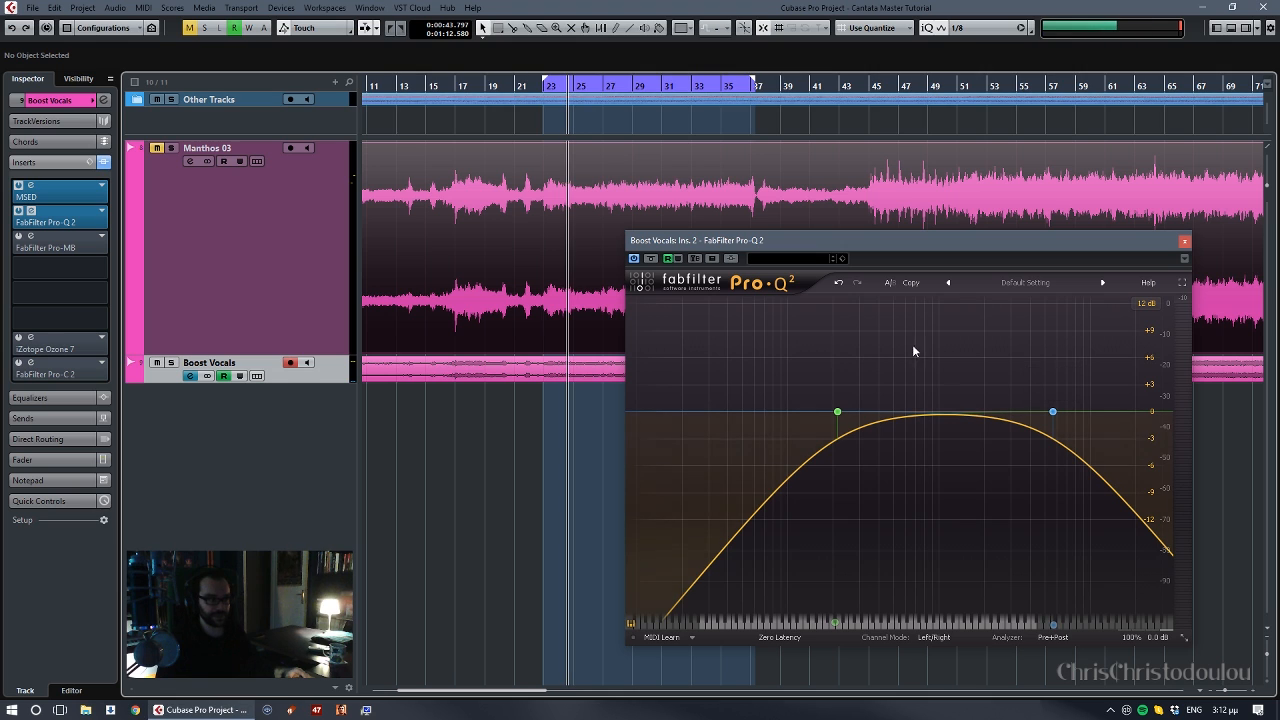
drag(747, 374, 1040, 446)
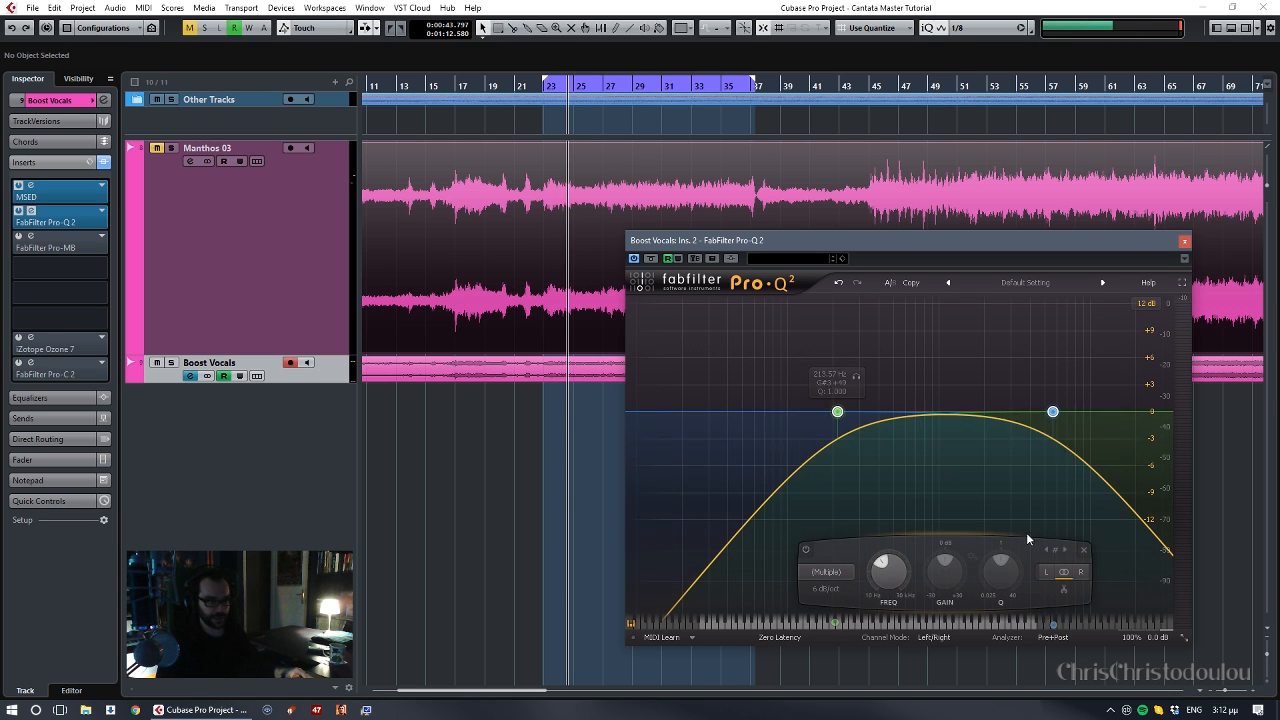
scroll(834, 588, up, 1)
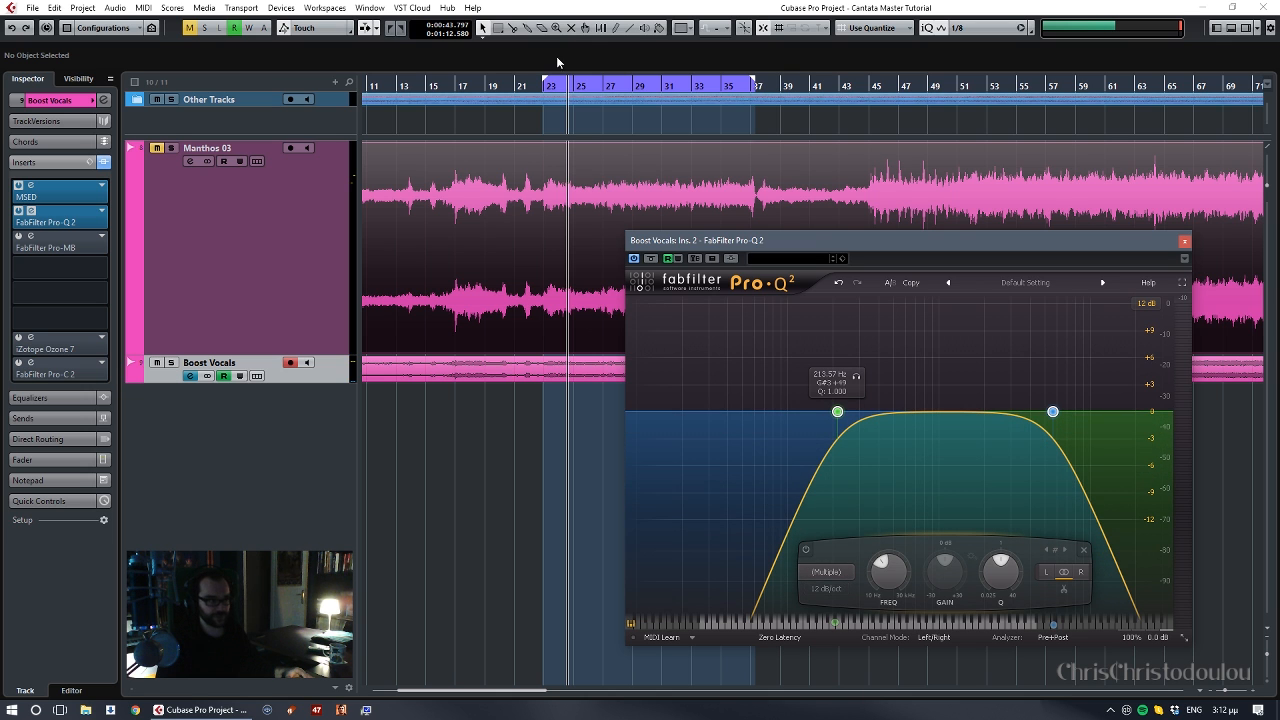
key(space)
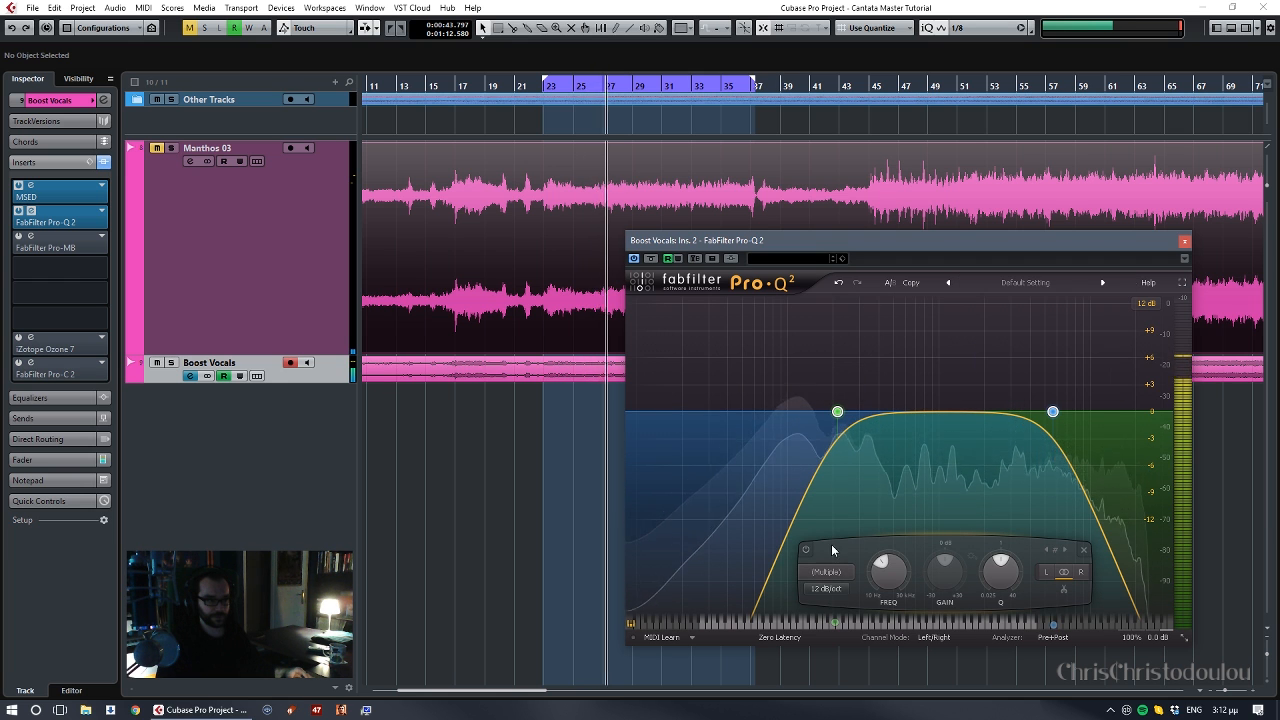
- Try a low cut at about 278 Hz and a high cut at about 7.1 kHz during playback
mouse_move(838, 412)
mouse_down()
mouse_move(811, 413)
mouse_move(836, 414)
mouse_up()
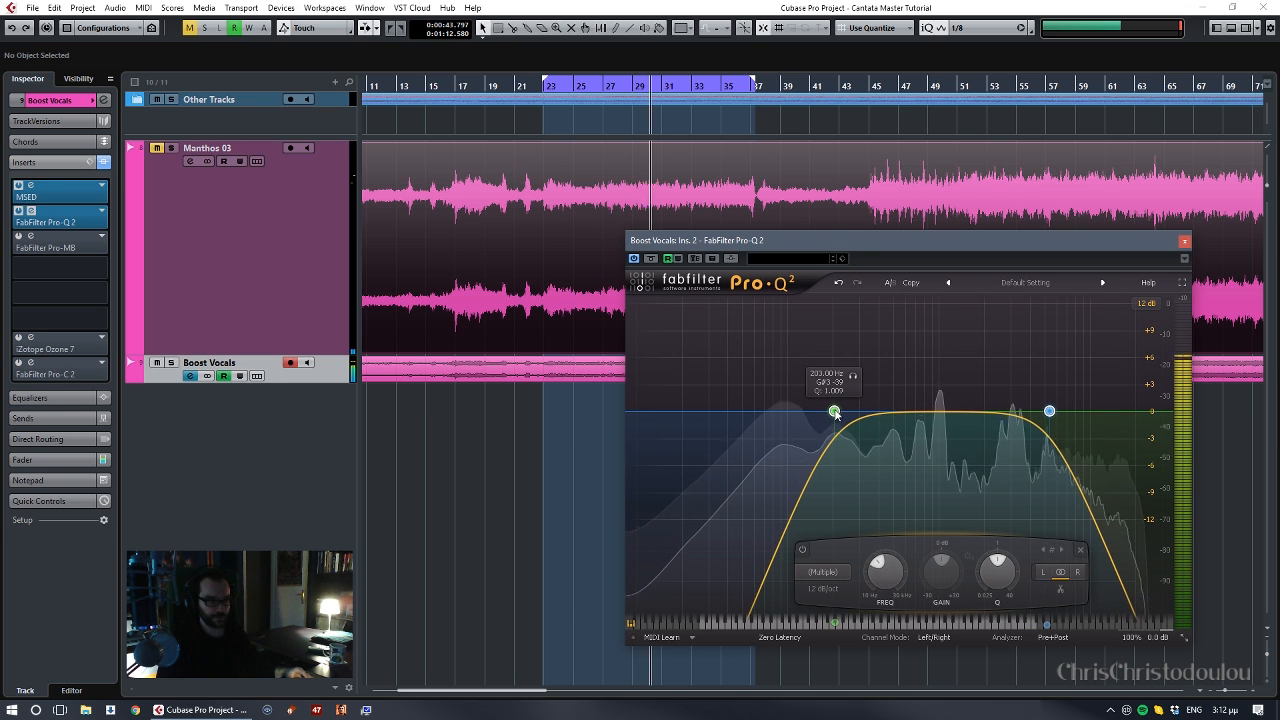
click(1050, 413)
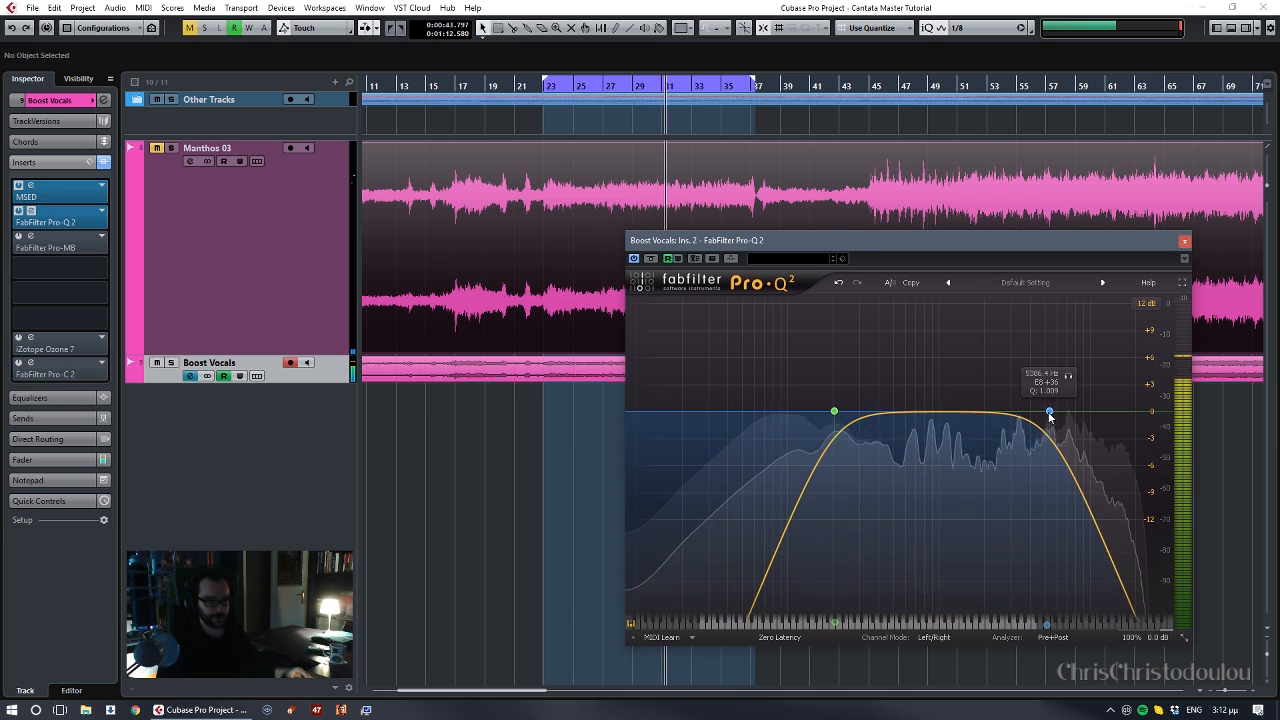
drag(1049, 413, 1067, 413)
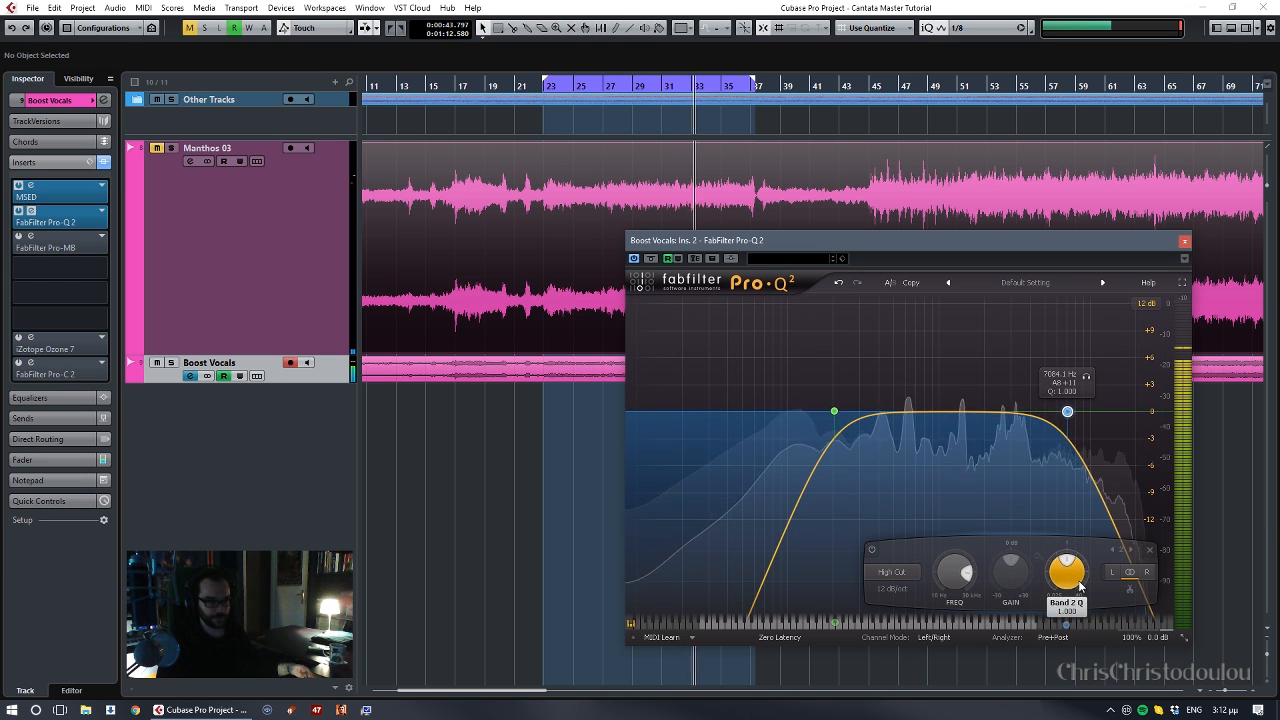
click(834, 412)
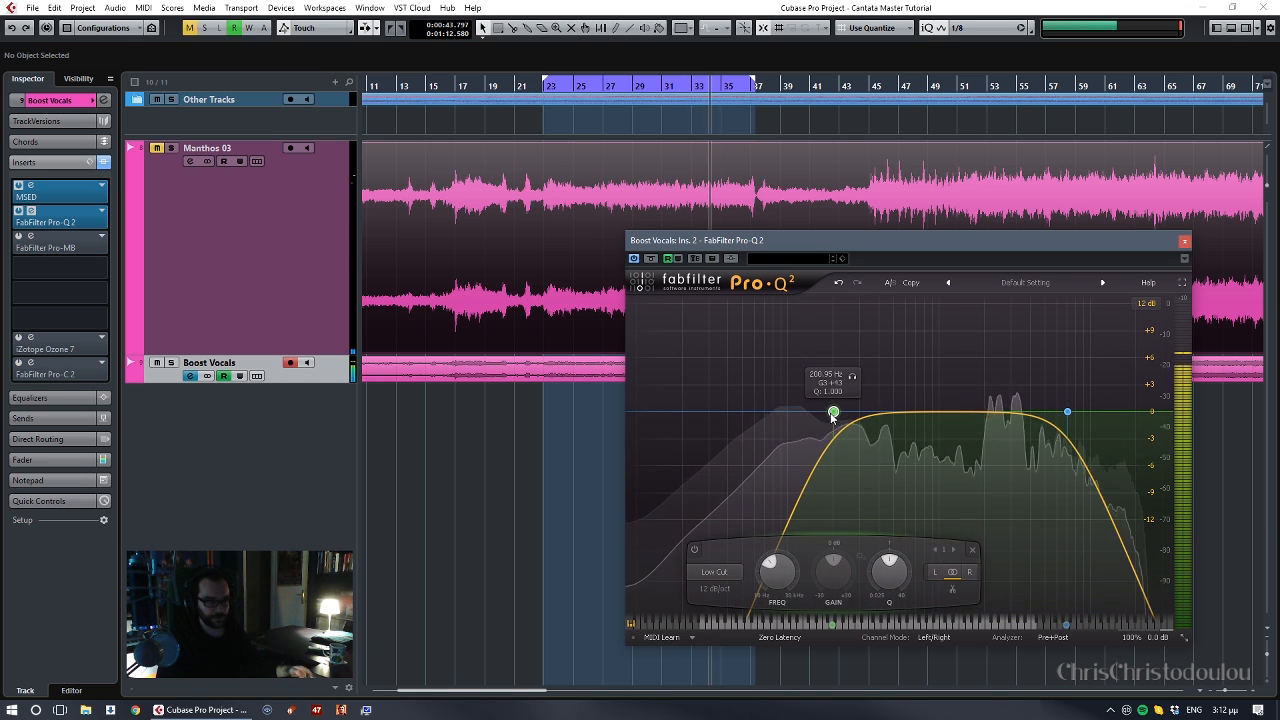
drag(833, 416, 853, 417)
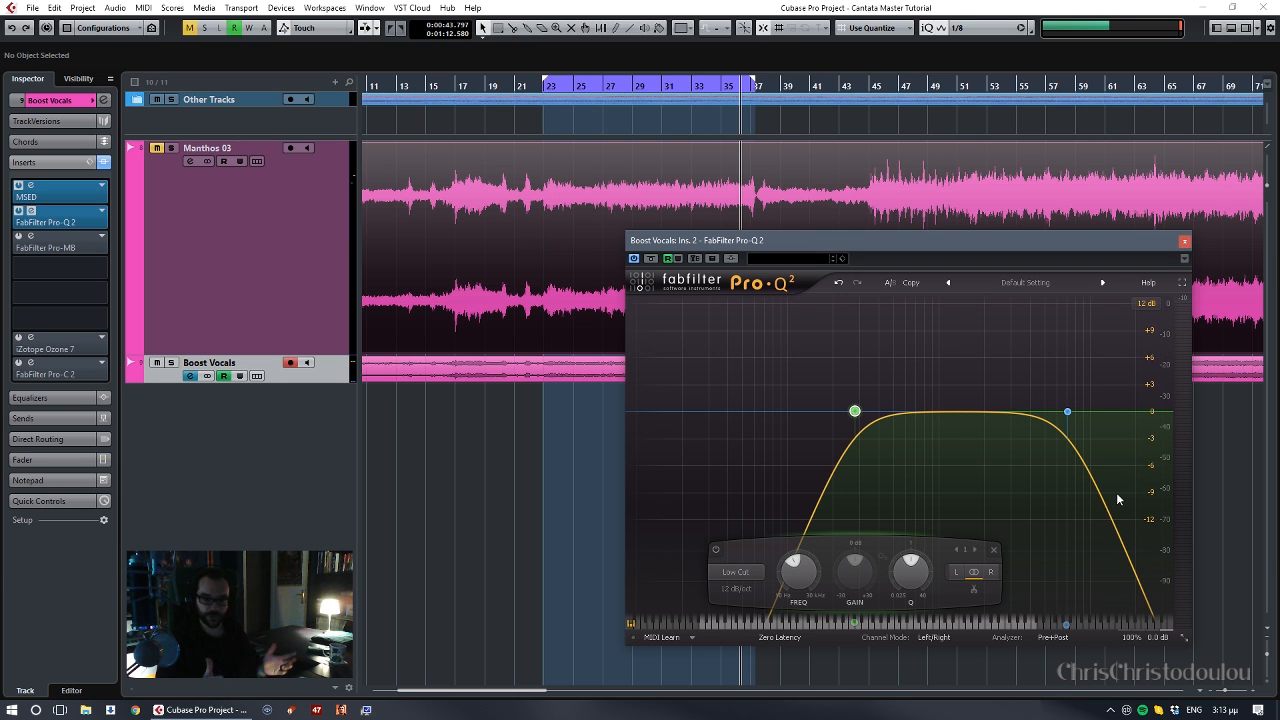
- Set both bands' slope to 6 dB/oct and, while playing, shift them down together with the high cut at about 4.7 kHz
drag(822, 408, 1124, 438)
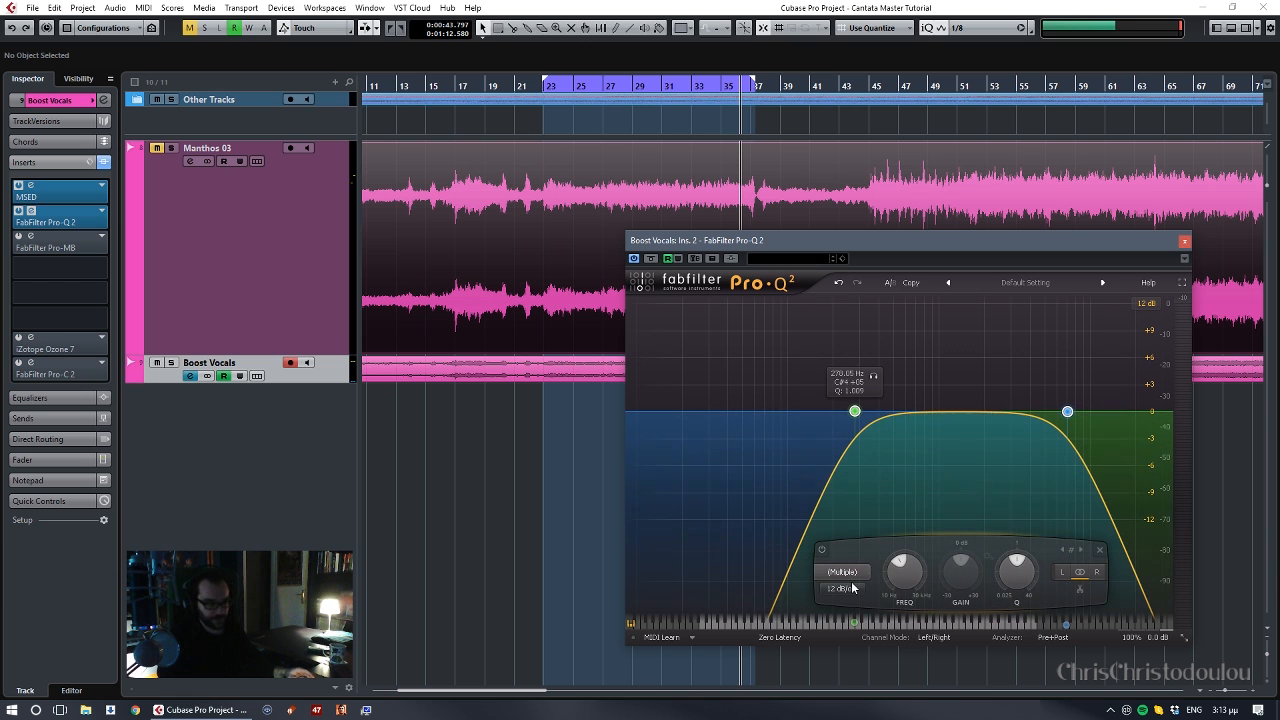
click(598, 100)
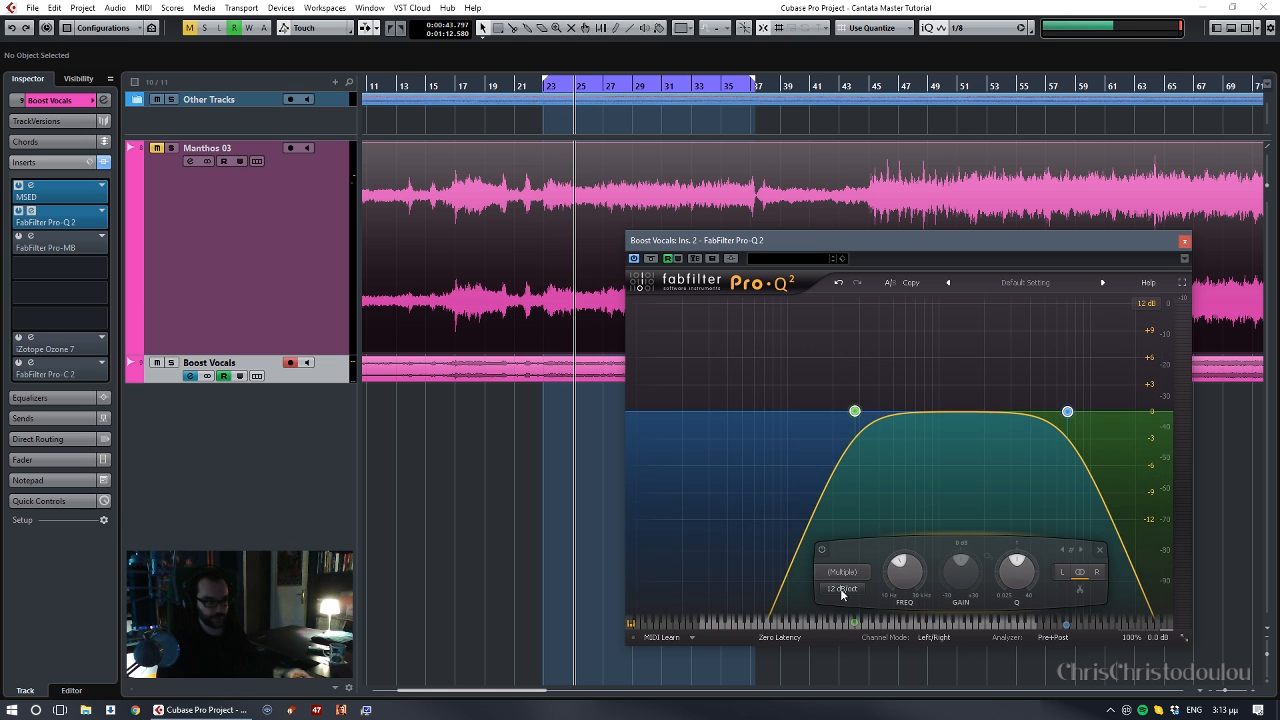
scroll(855, 589, down, 1)
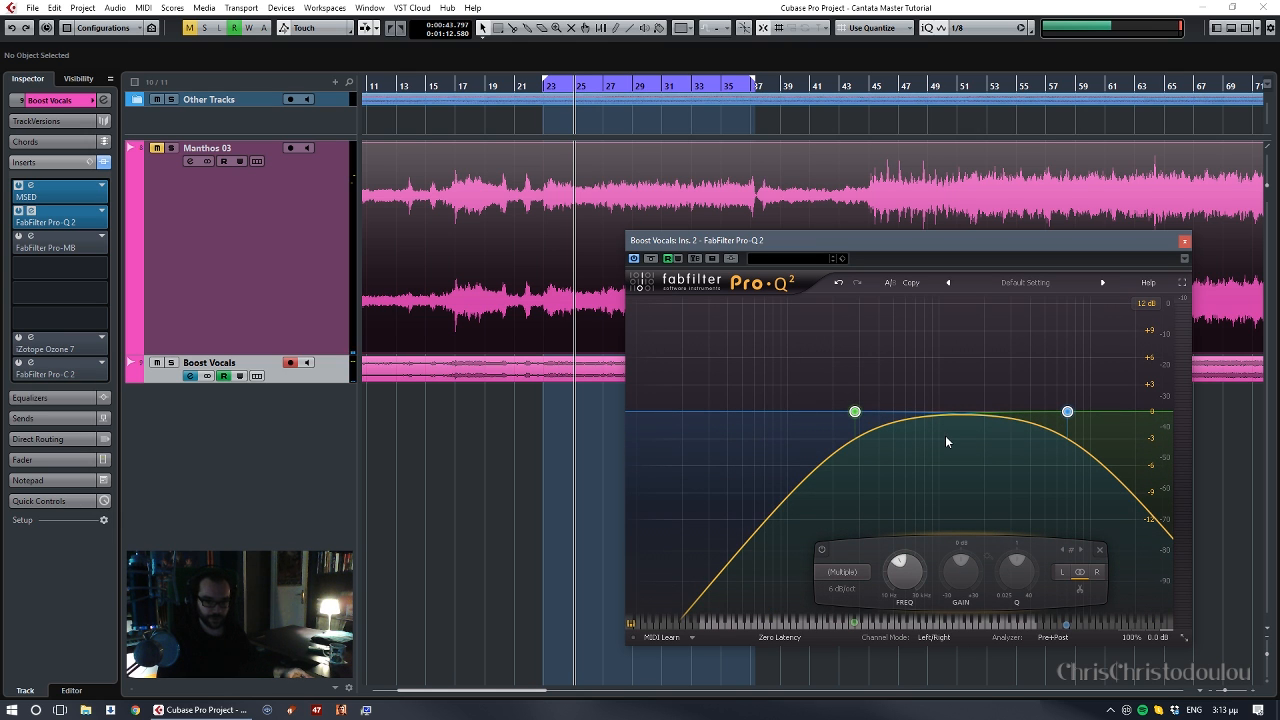
key(space)
drag(855, 412, 828, 414)
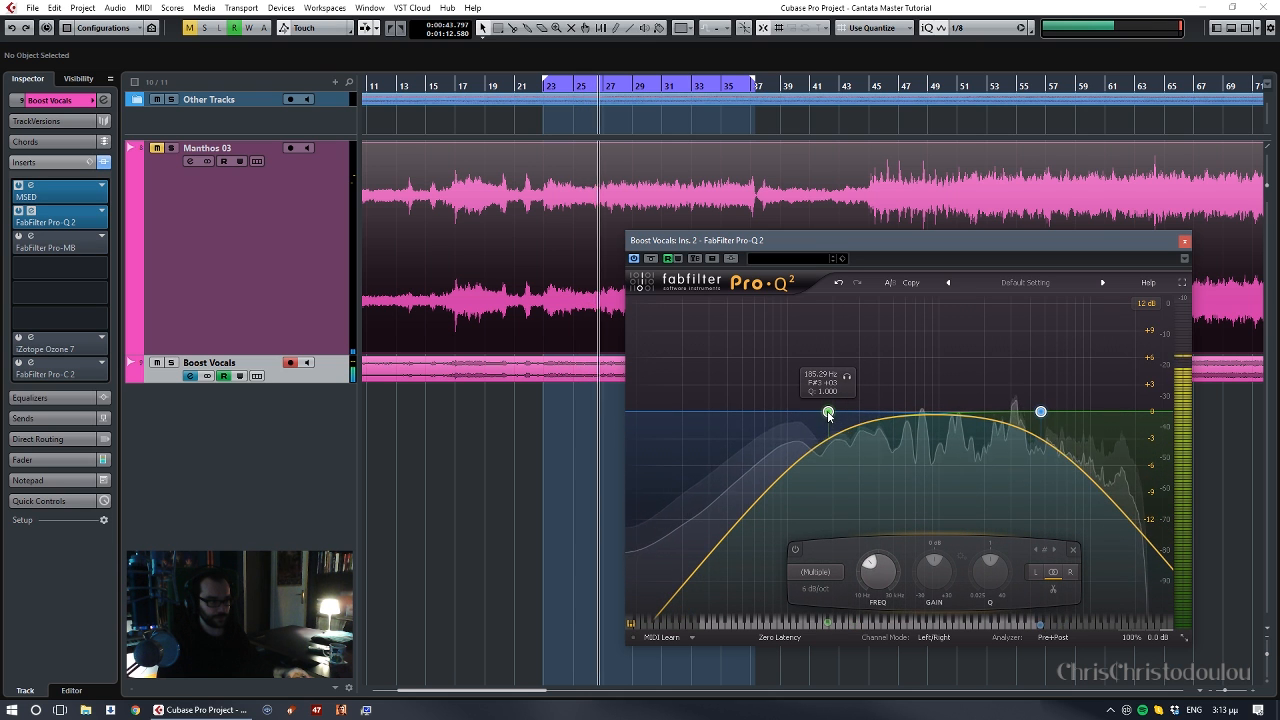
- Try a 12 dB/oct slope on the high cut alone and return it to 6 dB/oct
click(1041, 411)
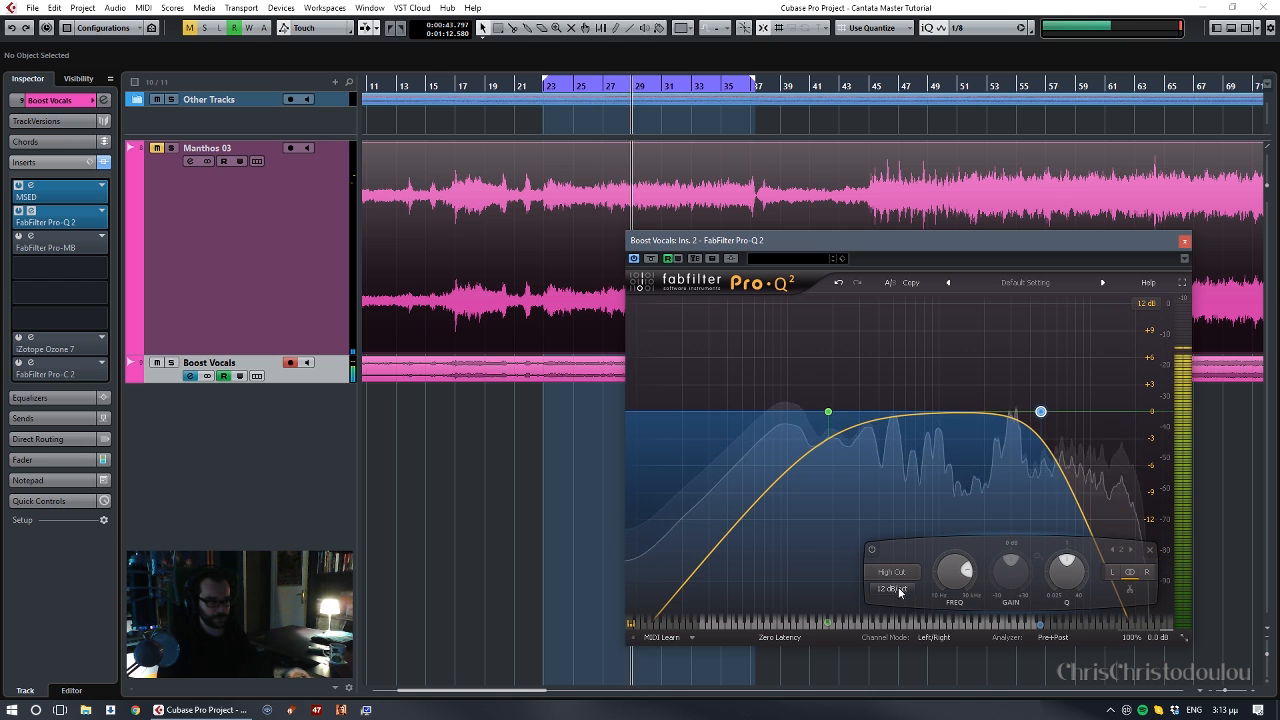
scroll(899, 591, up, 1)
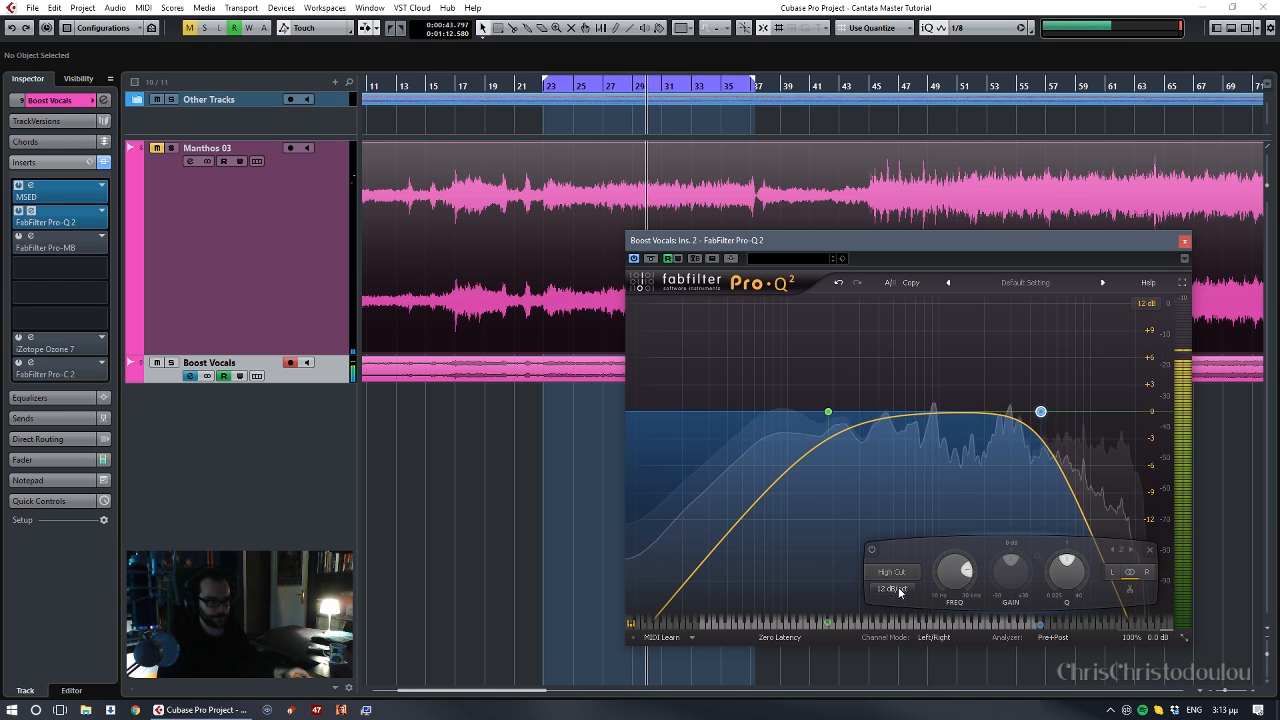
scroll(899, 591, down, 1)
- Fine-tune the low cut to about 211 Hz and the high cut to about 4.7 kHz, playing from about bar 23
drag(828, 413, 835, 411)
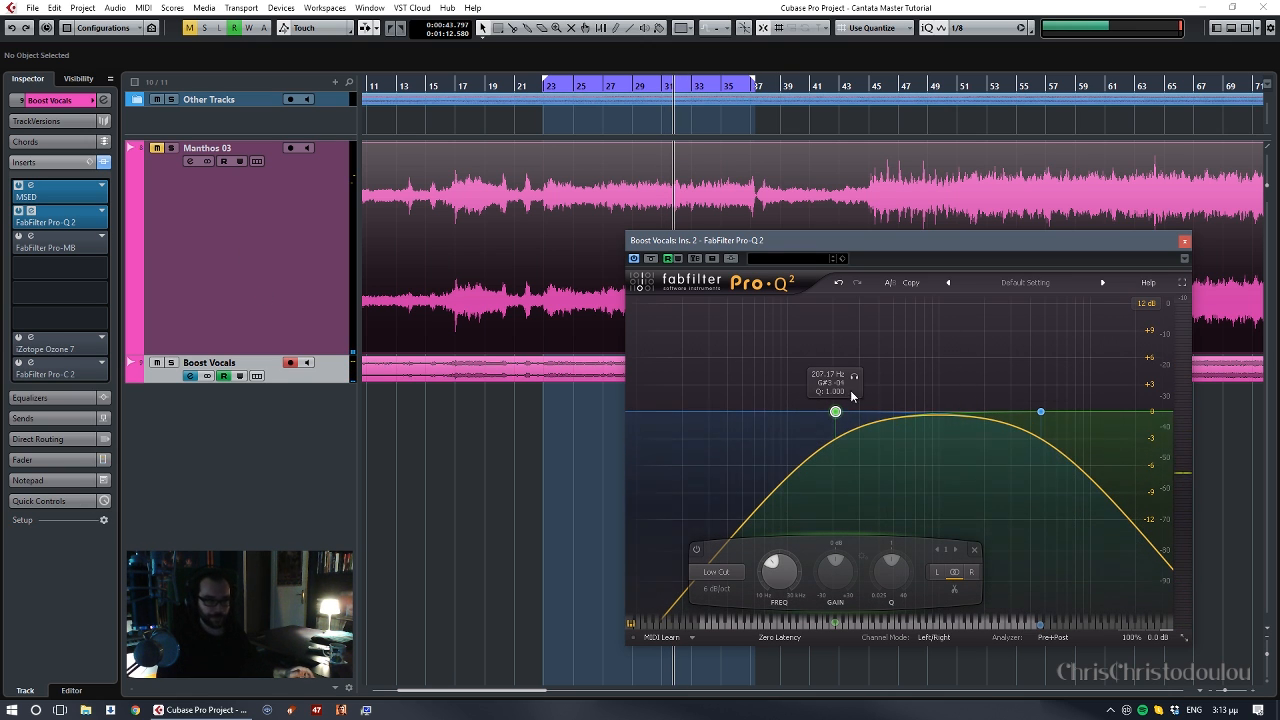
drag(764, 398, 1045, 421)
click(718, 373)
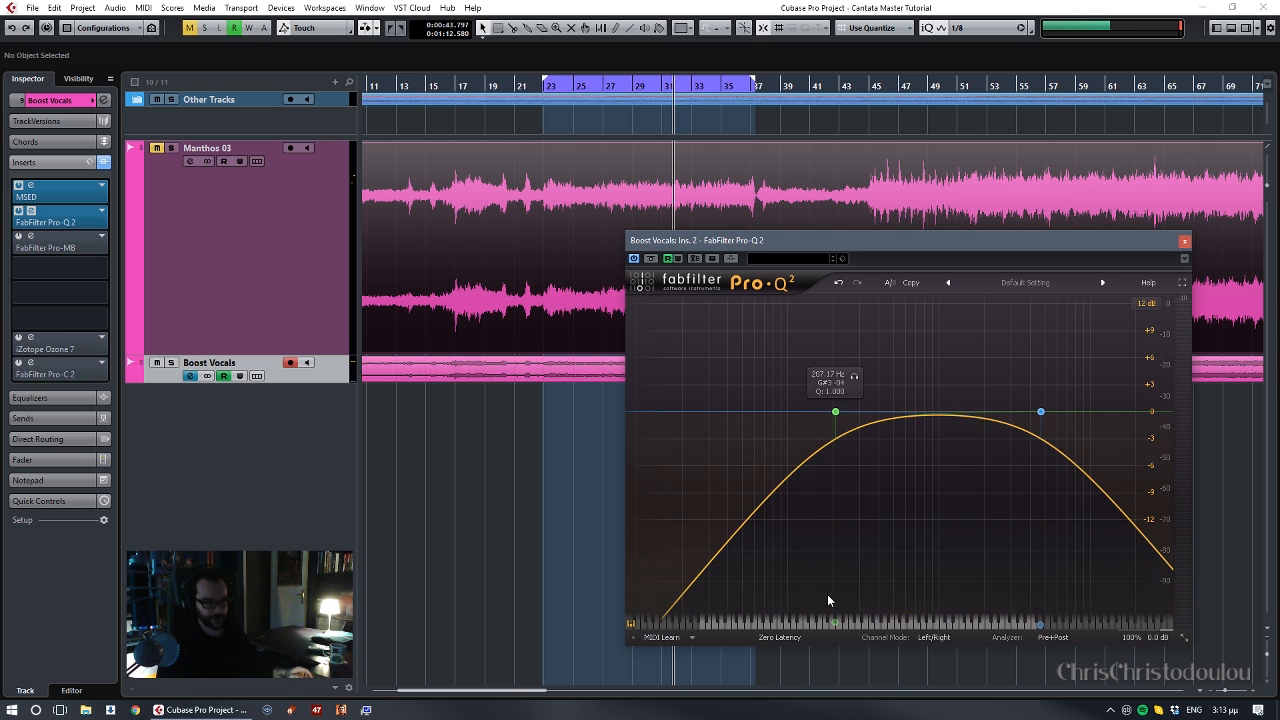
drag(776, 396, 884, 446)
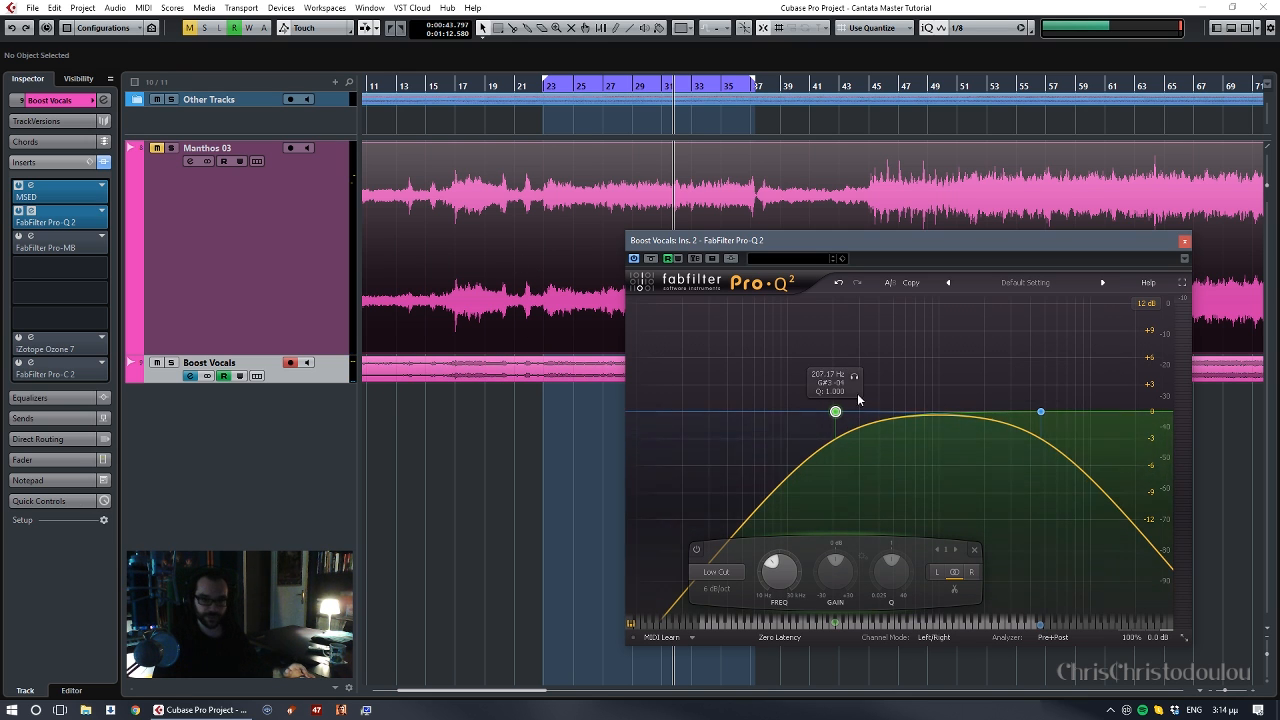
click(1041, 412)
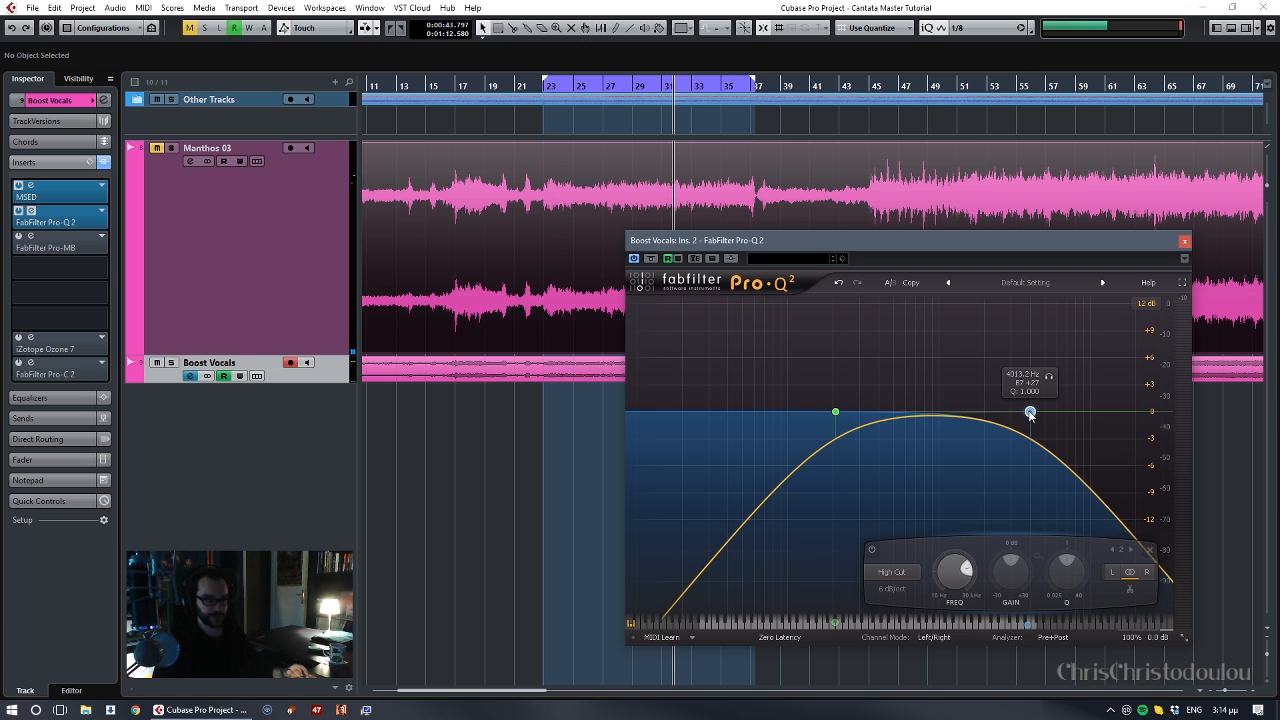
mouse_move(836, 413)
mouse_down()
mouse_move(811, 416)
mouse_move(858, 416)
mouse_move(838, 412)
mouse_up()
double_click(558, 89)
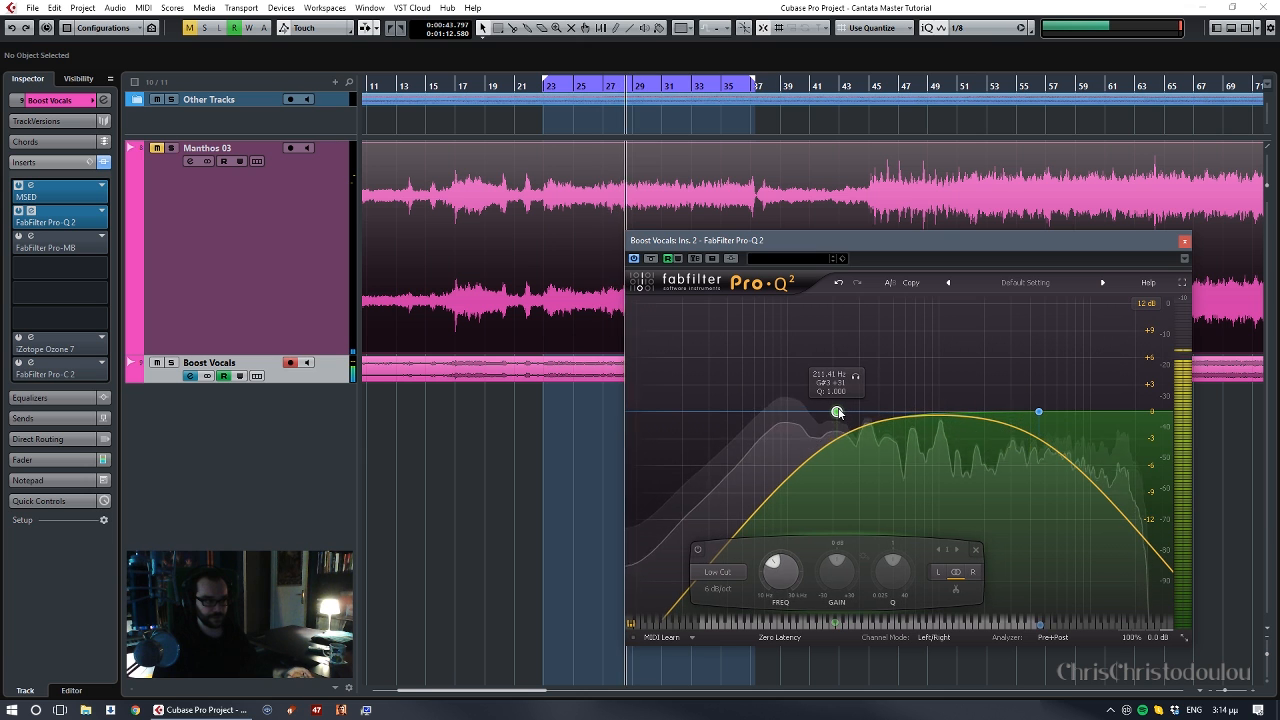
mouse_move(1039, 411)
mouse_down()
mouse_move(952, 414)
mouse_move(1065, 412)
mouse_move(1043, 412)
mouse_up()
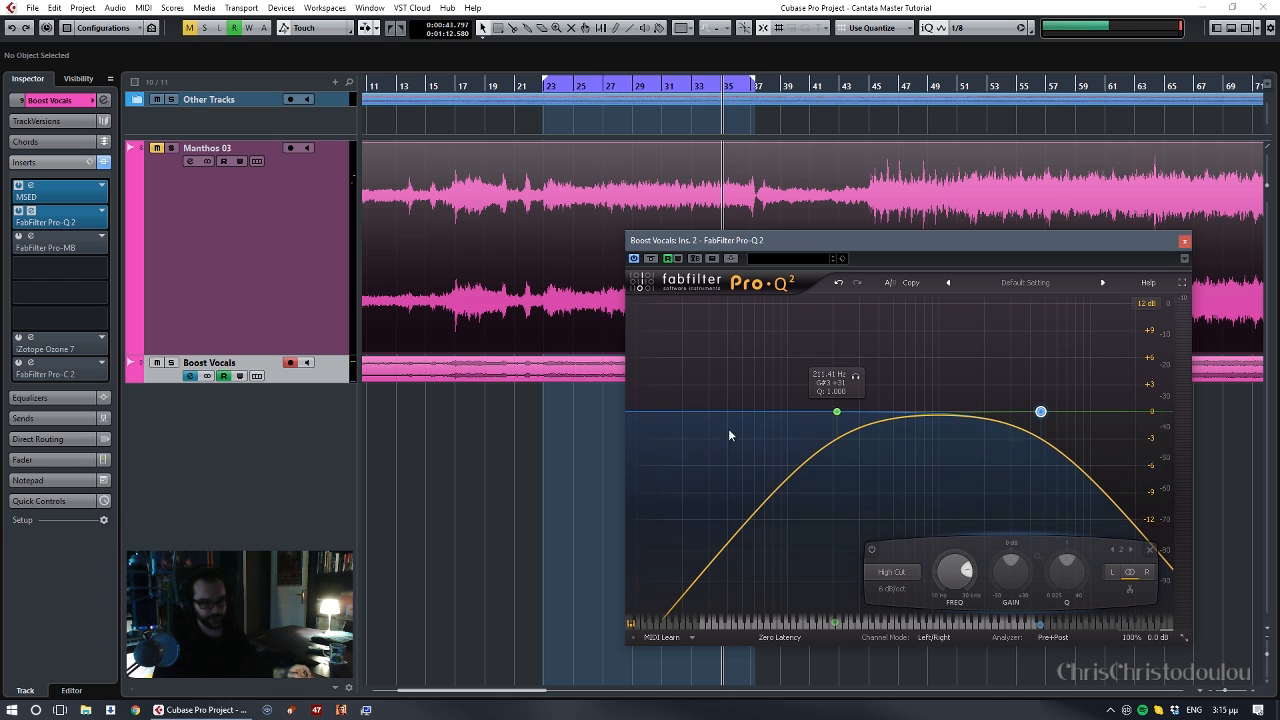
- Play from about bar 24 and compare the sound with Pro-Q 2 bypassed and active
click(562, 88)
key(space)
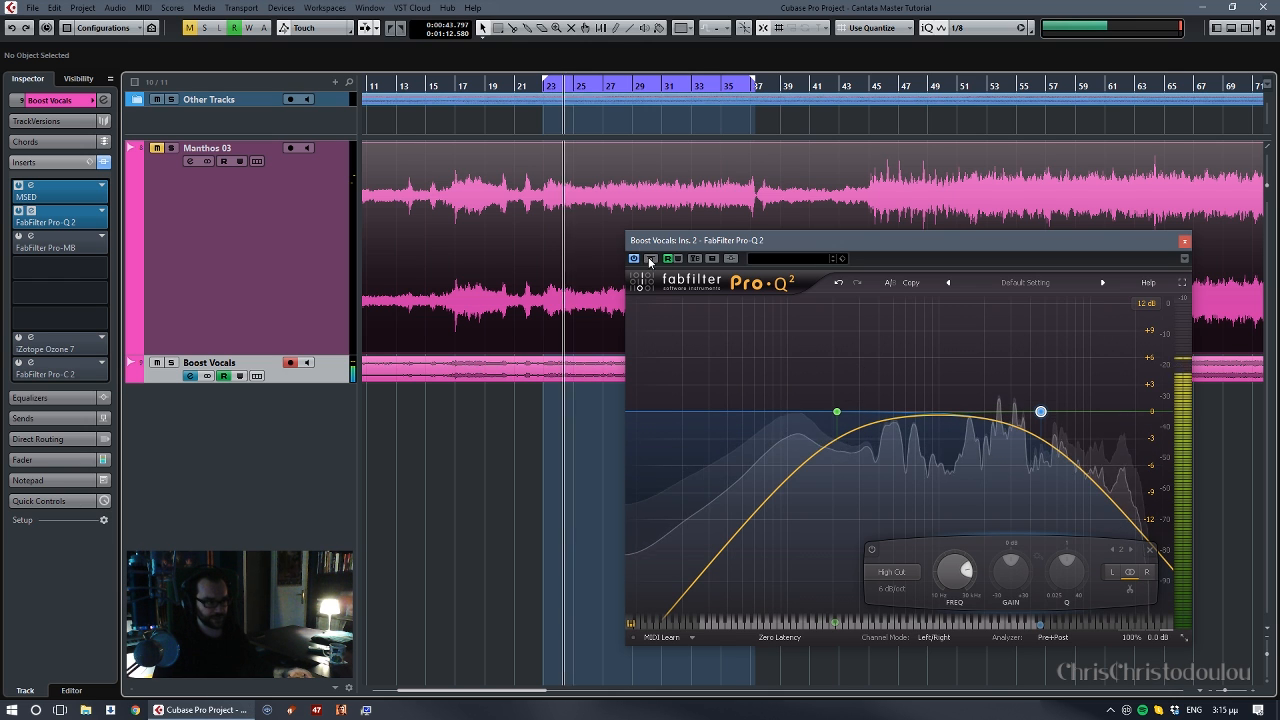
click(652, 259)
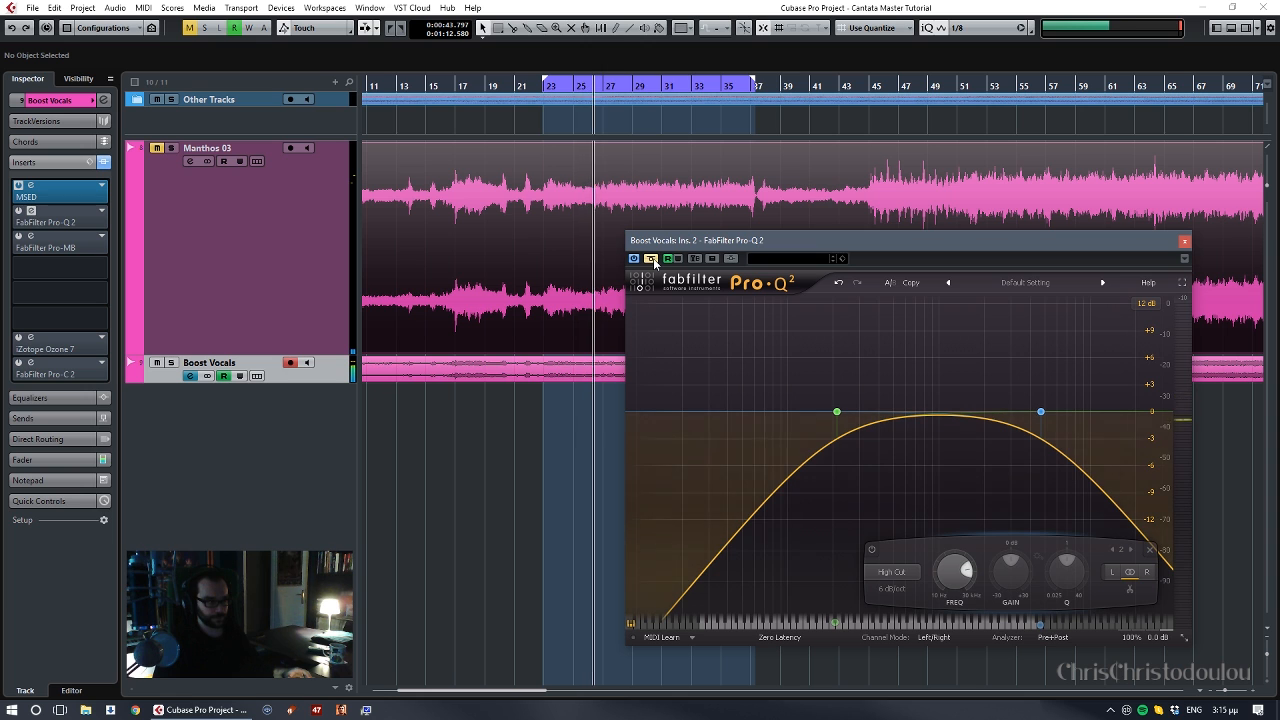
click(652, 259)
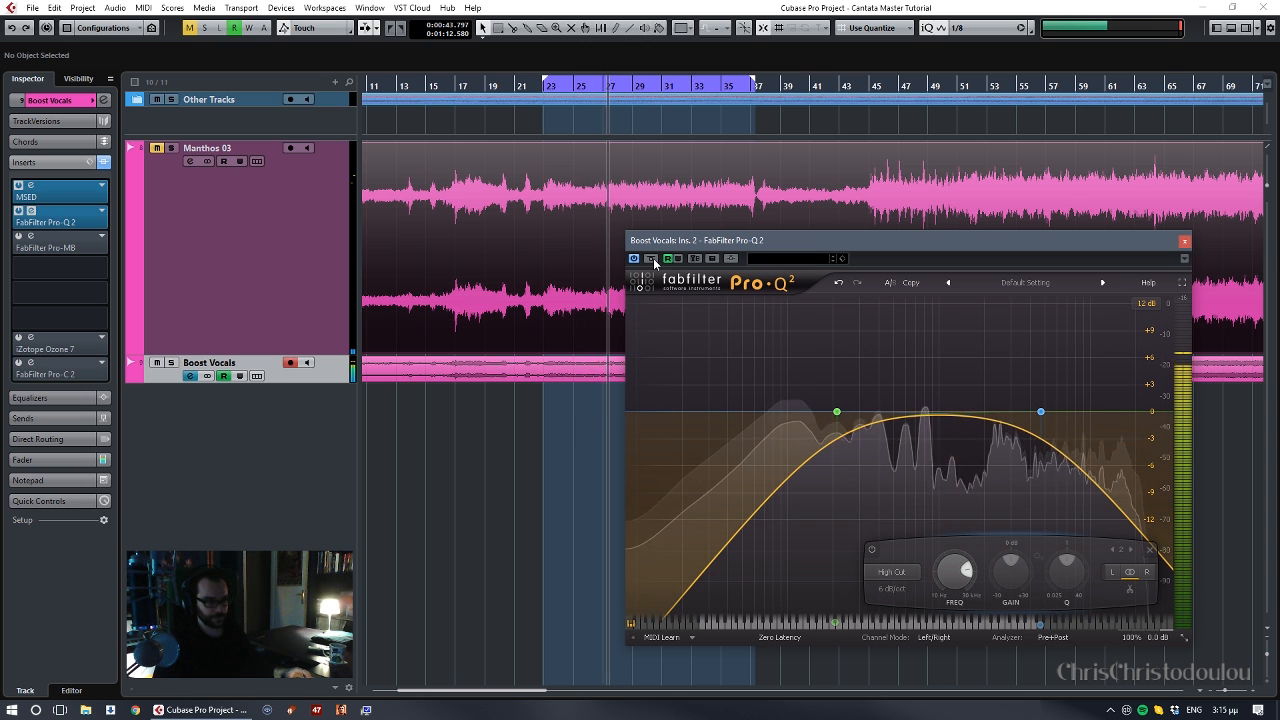
- Close the Pro-Q 2 editor and remove the iZotope Ozone 7 and FabFilter Pro-C 2 inserts from the Boost Vocals track
click(1185, 242)
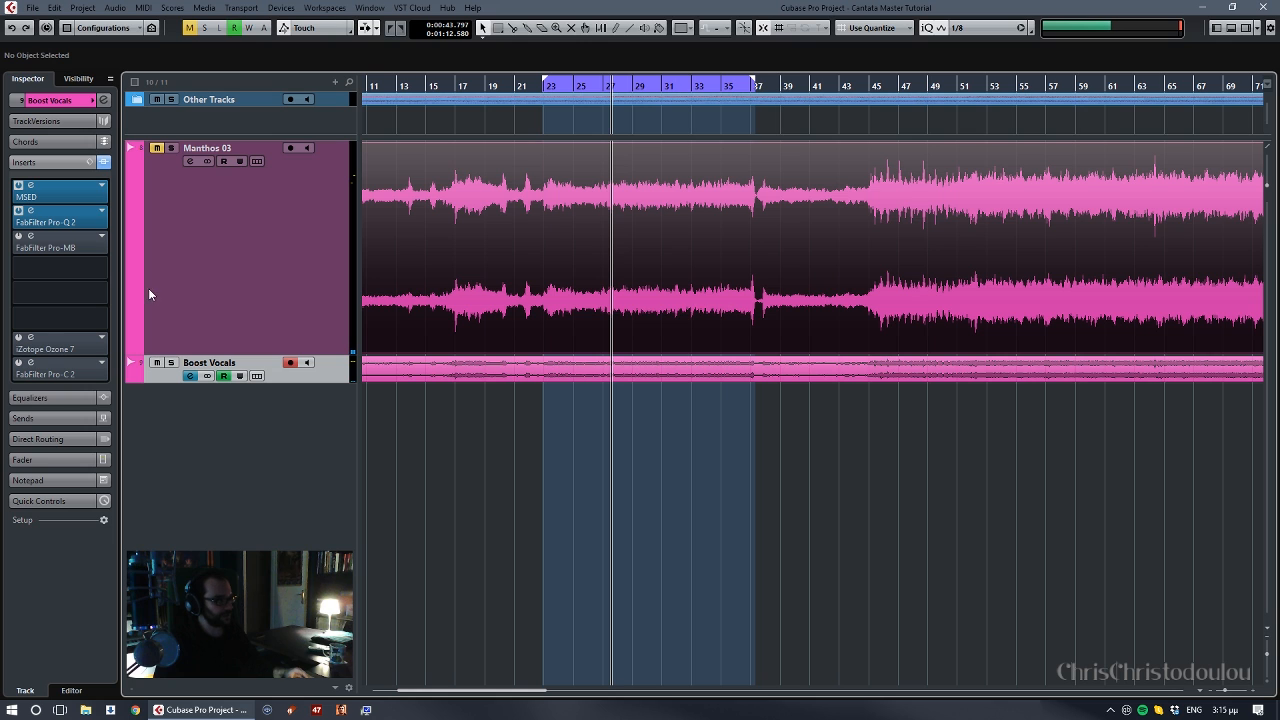
click(104, 339)
click(56, 365)
click(104, 364)
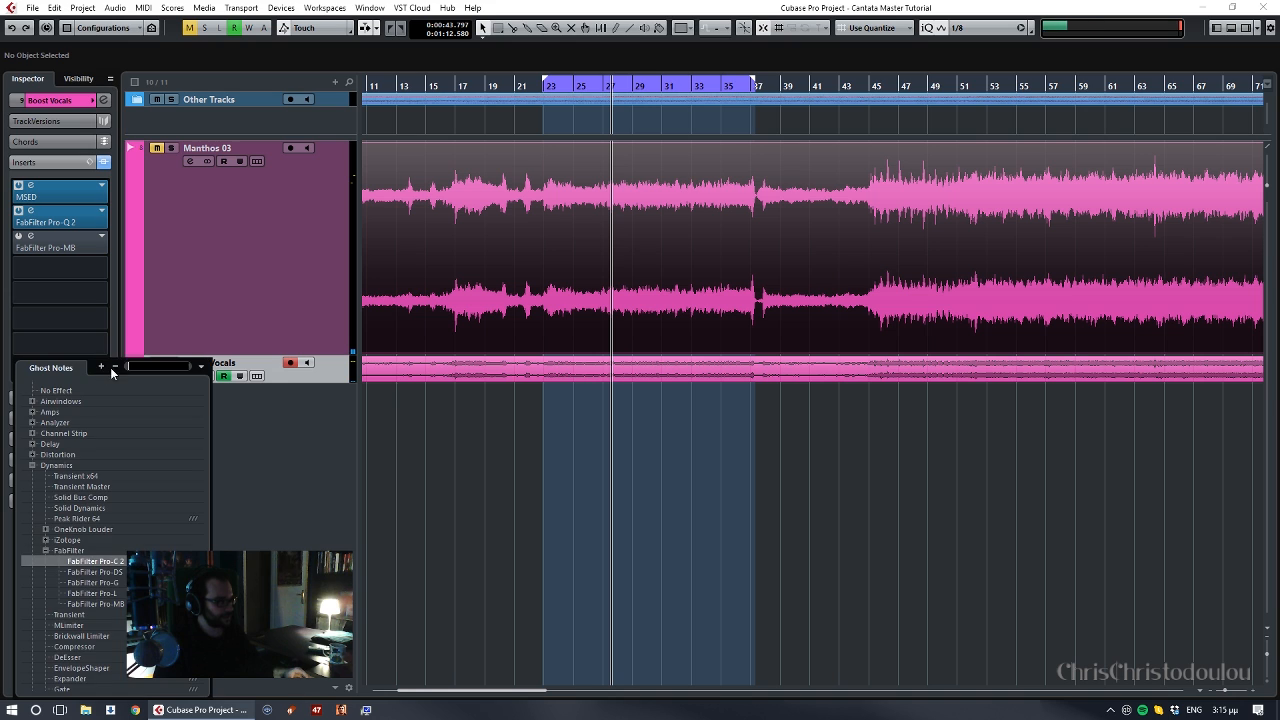
click(66, 391)
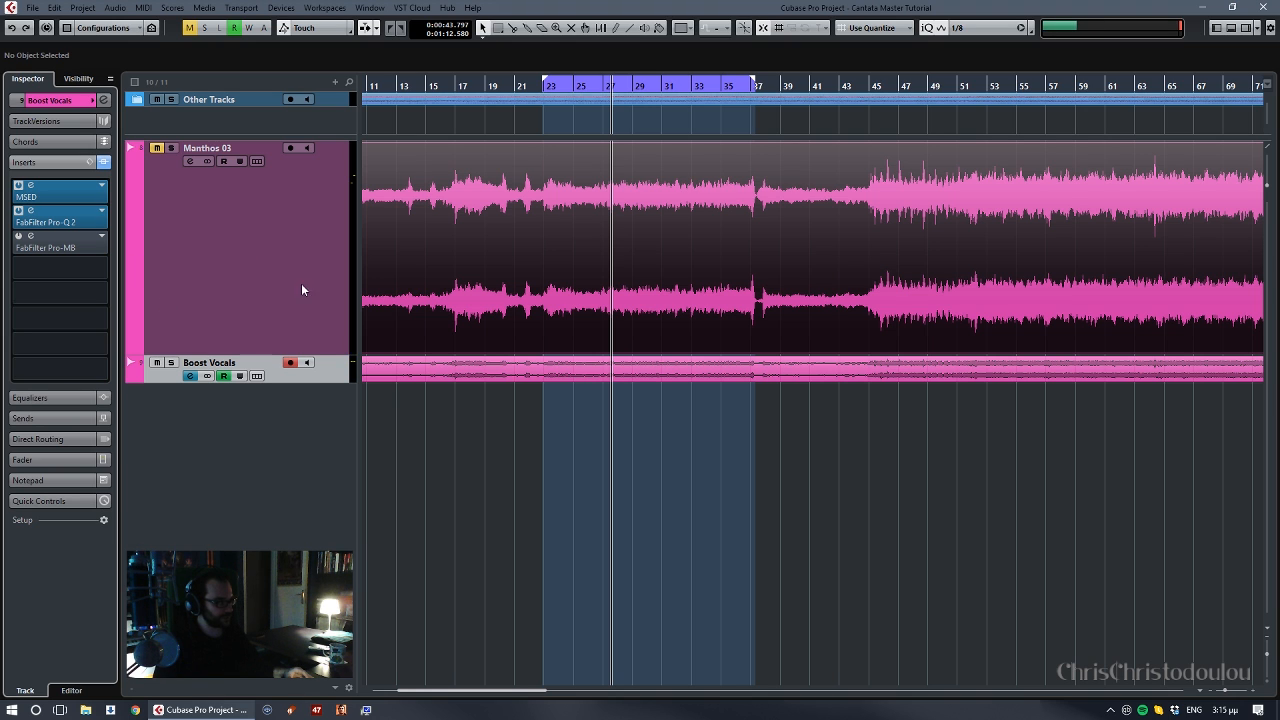
- Open the FabFilter Pro-MB editor of the Boost Vocals track and select both of its bands
click(259, 279)
click(267, 371)
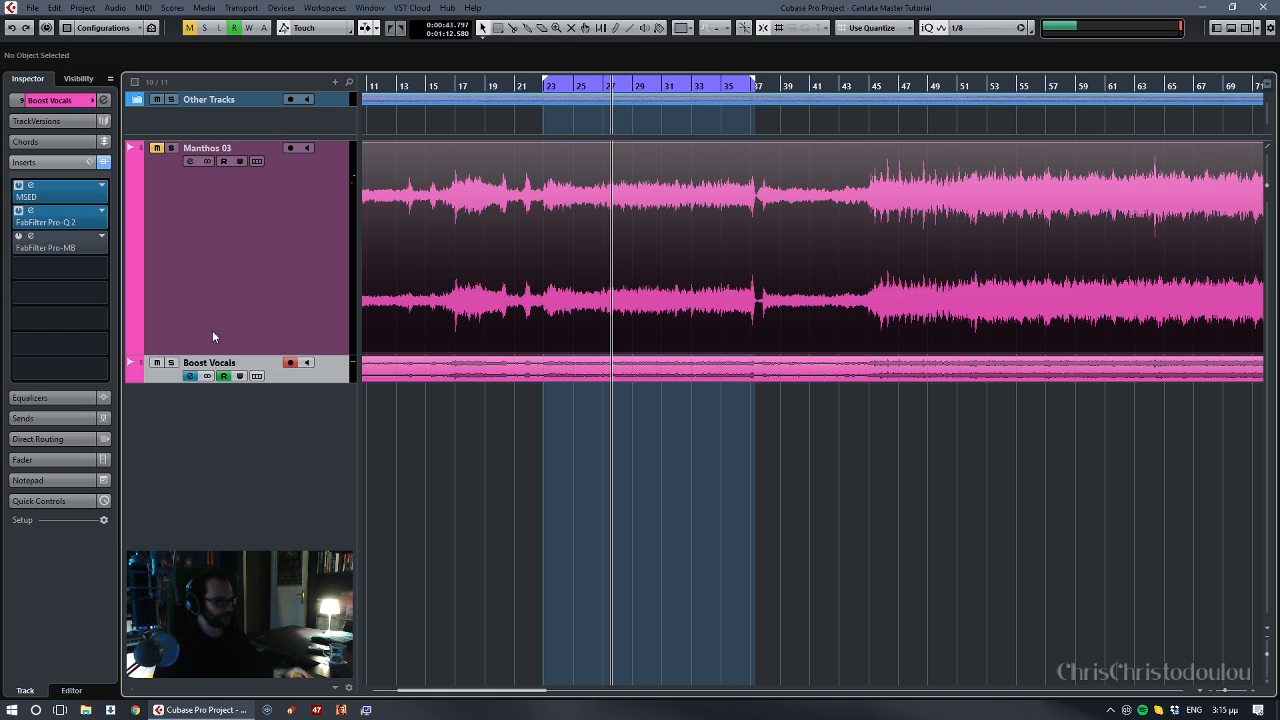
double_click(31, 239)
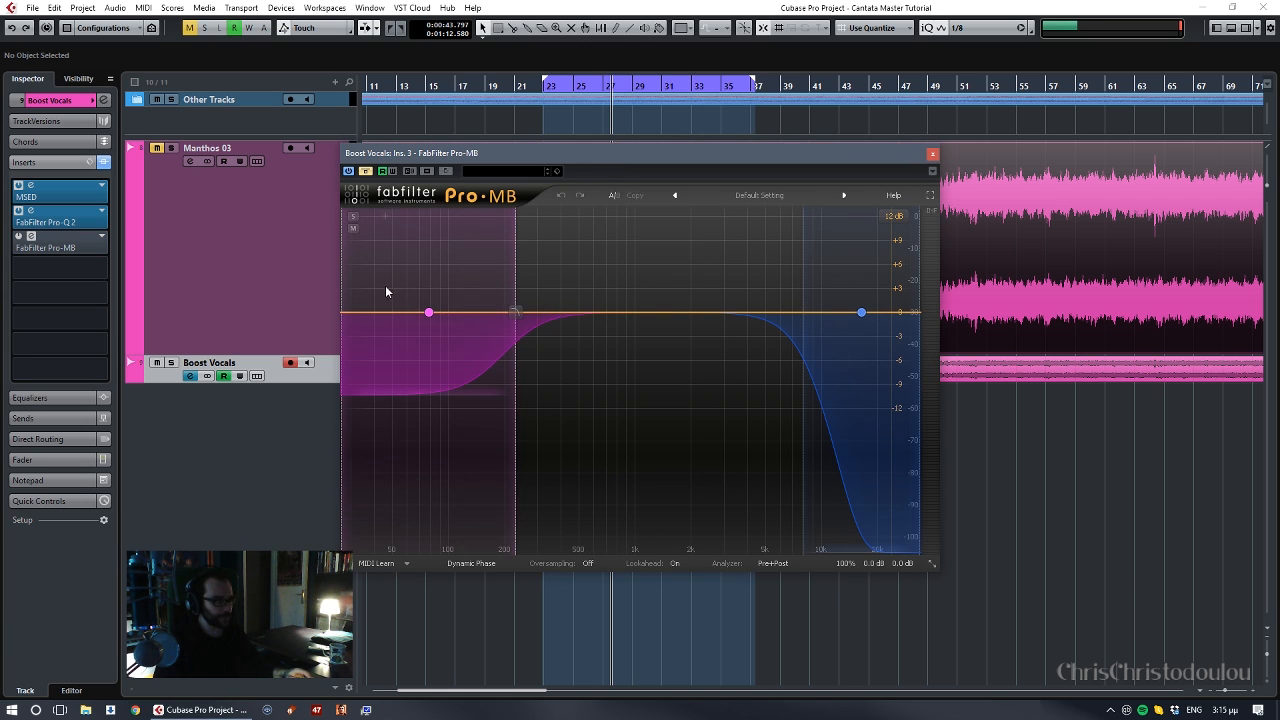
drag(385, 291, 908, 357)
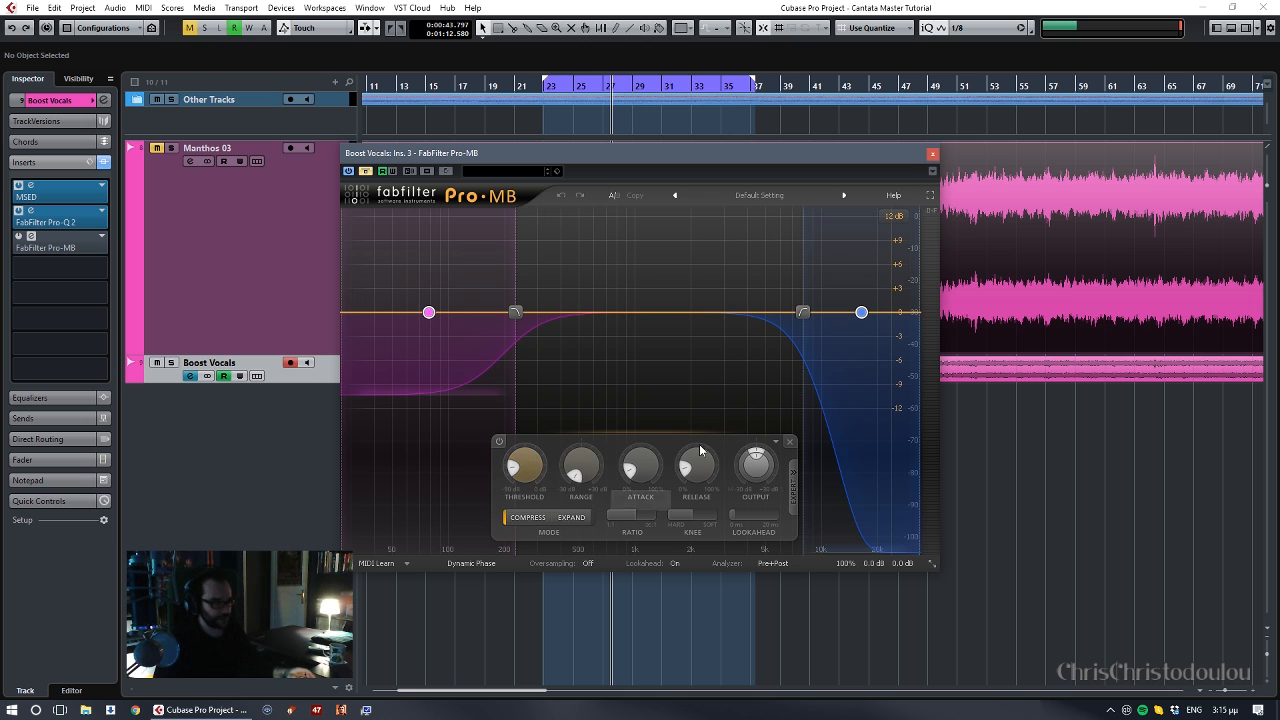
- Delete both existing Pro-MB bands and take the plug-in out of bypass, moving its editor clear of the tracks
key(Delete)
drag(659, 156, 830, 224)
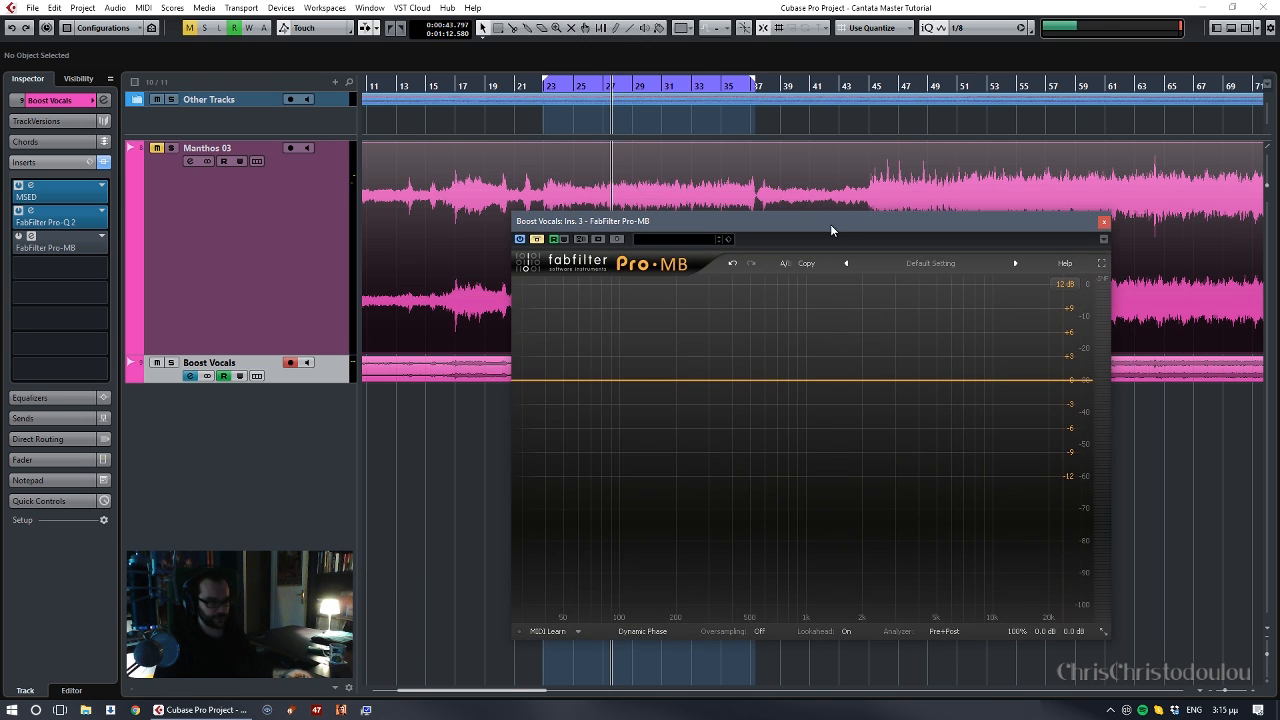
click(537, 239)
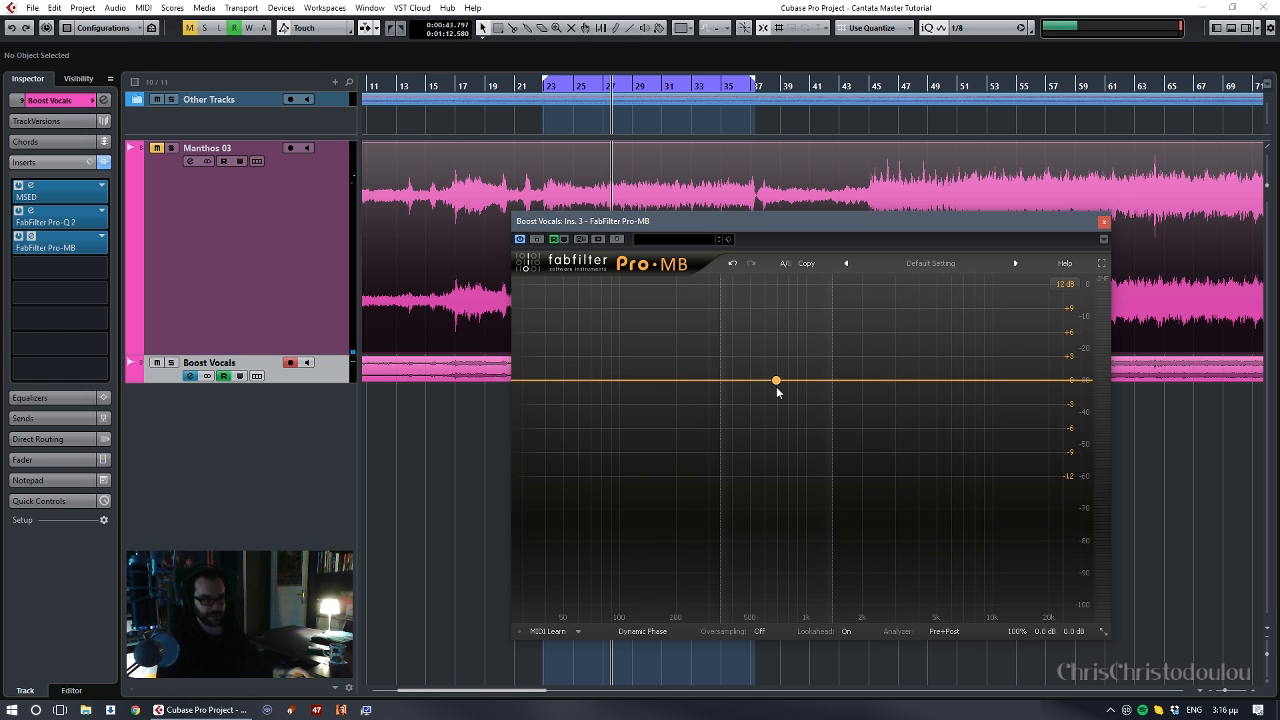
drag(850, 222, 945, 222)
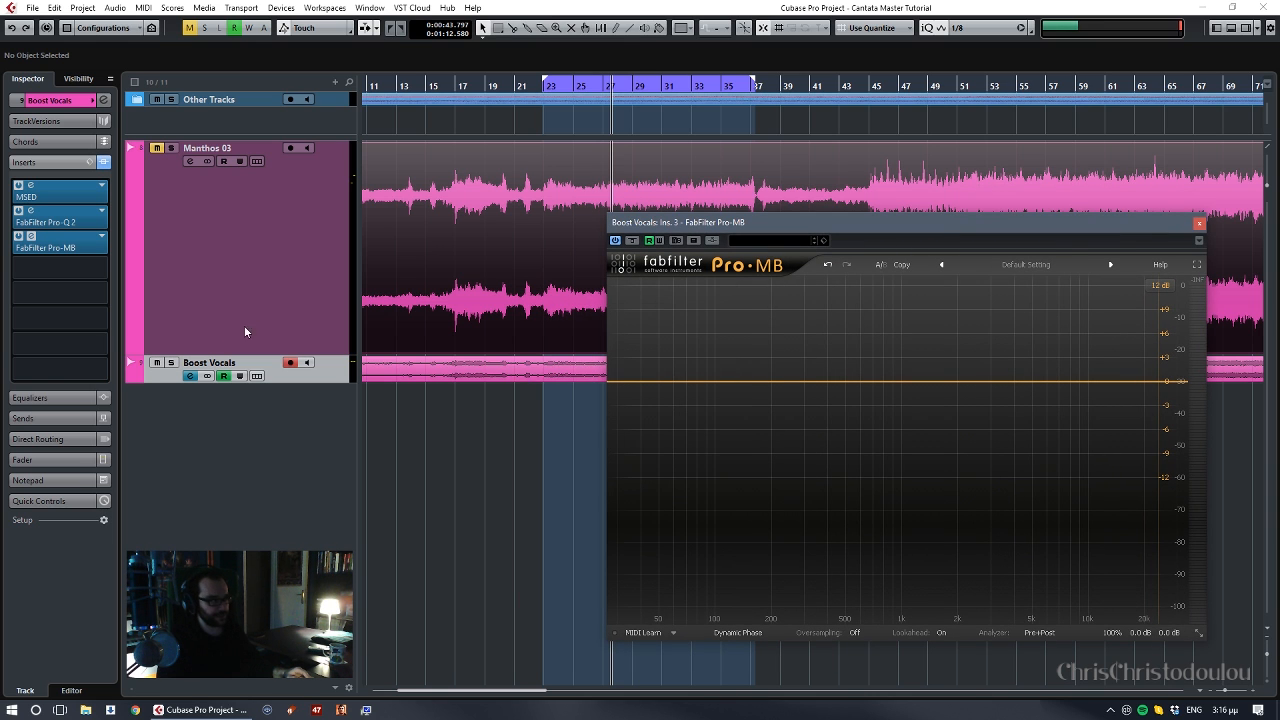
- Open the Pro-Q 2 editor of the Boost Vocals track to review its cut filters and slope, and close it again
click(31, 211)
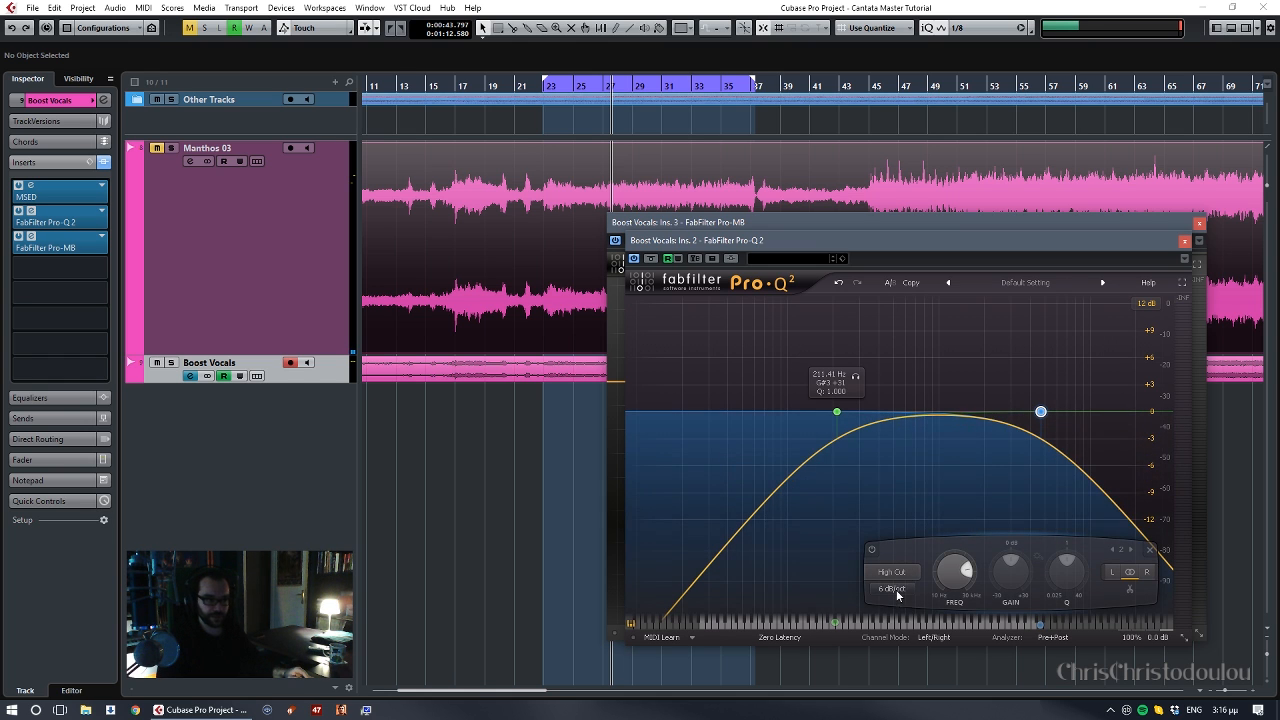
click(1184, 241)
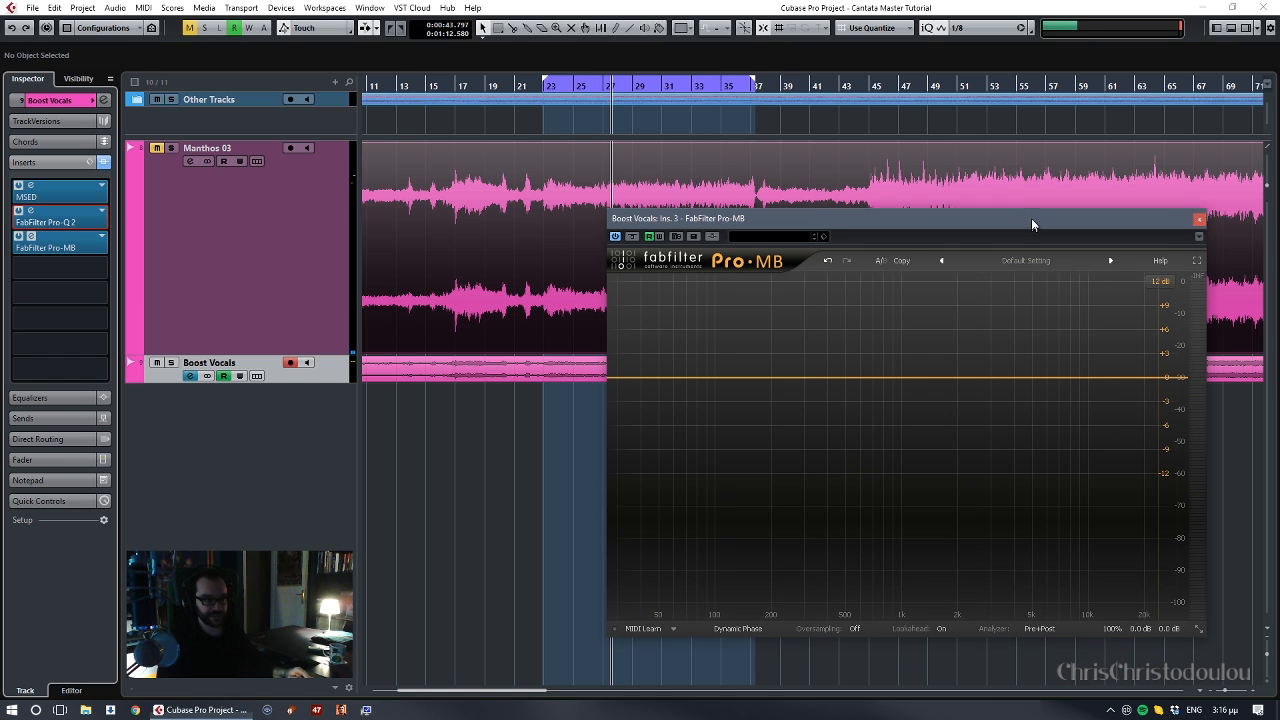
drag(1031, 218, 1034, 196)
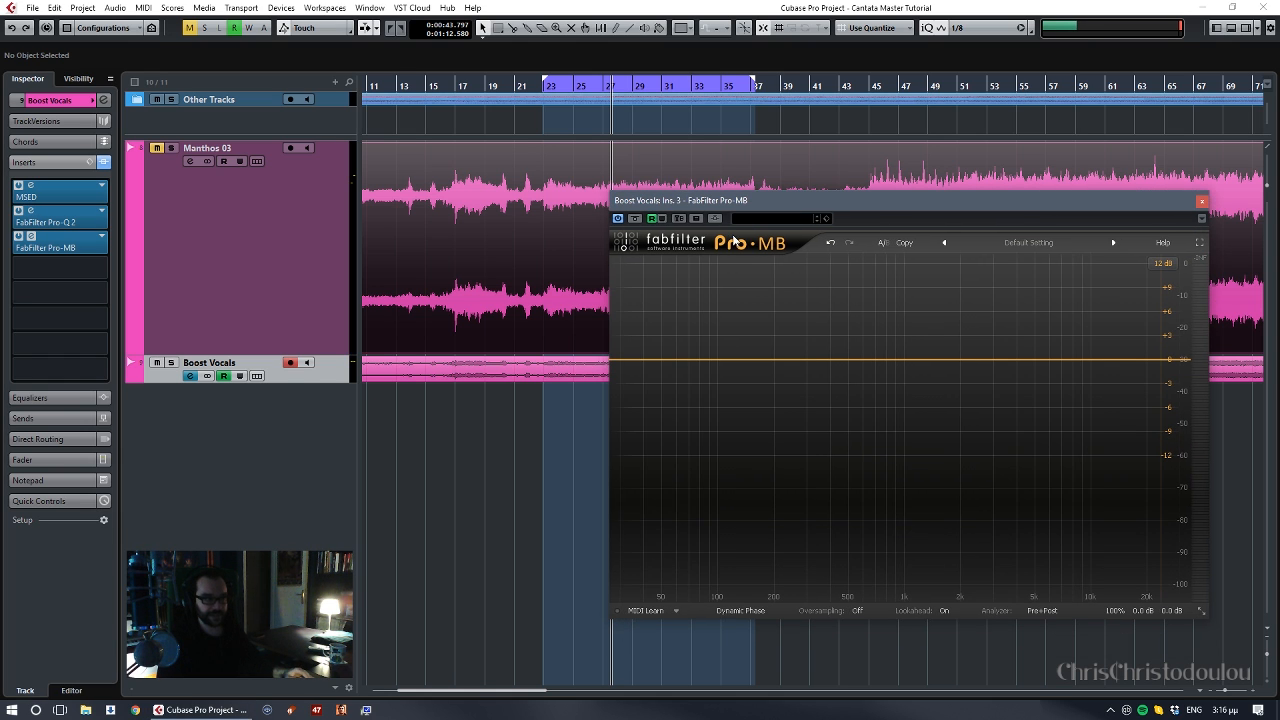
click(646, 361)
drag(664, 345, 733, 352)
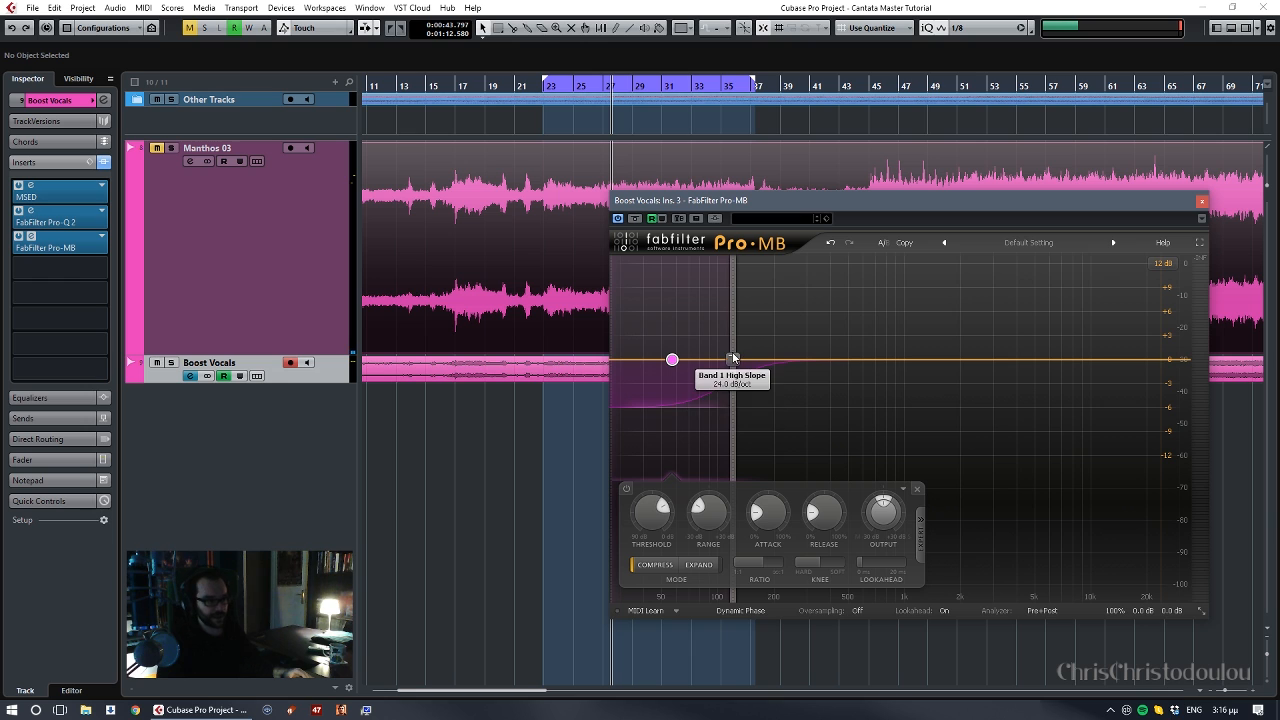
mouse_move(678, 362)
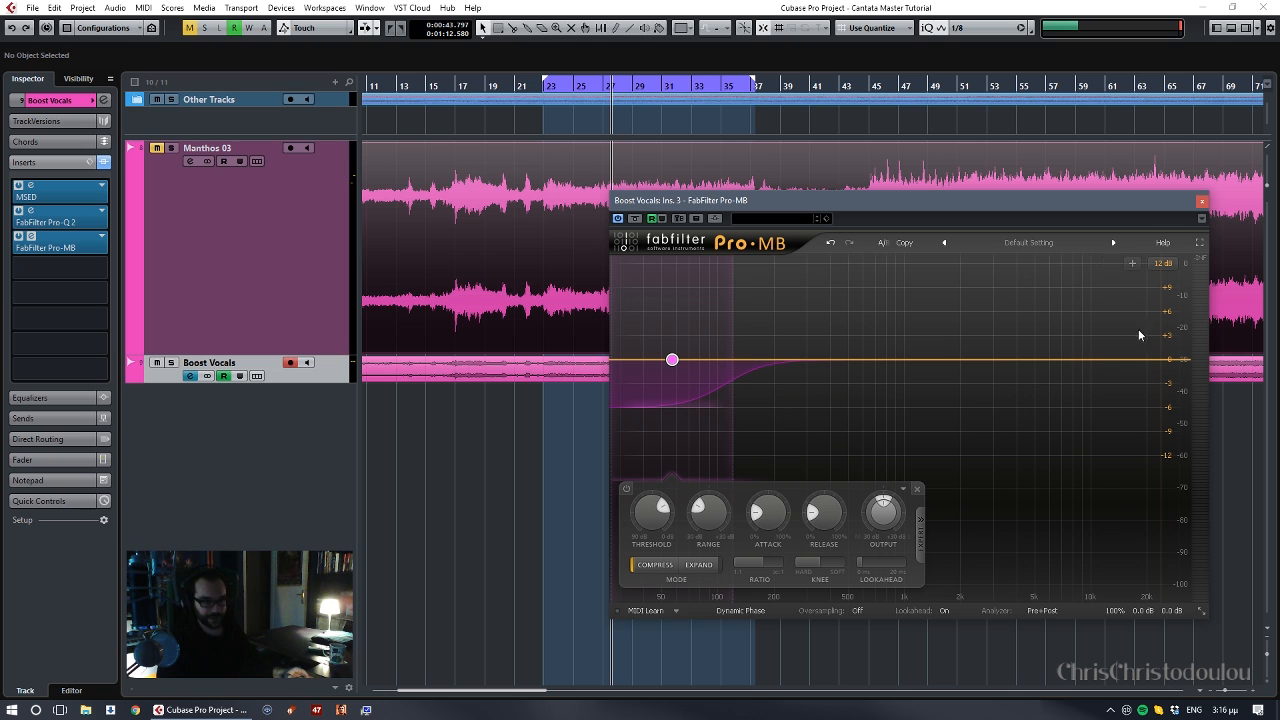
click(1140, 264)
drag(1100, 360, 1032, 358)
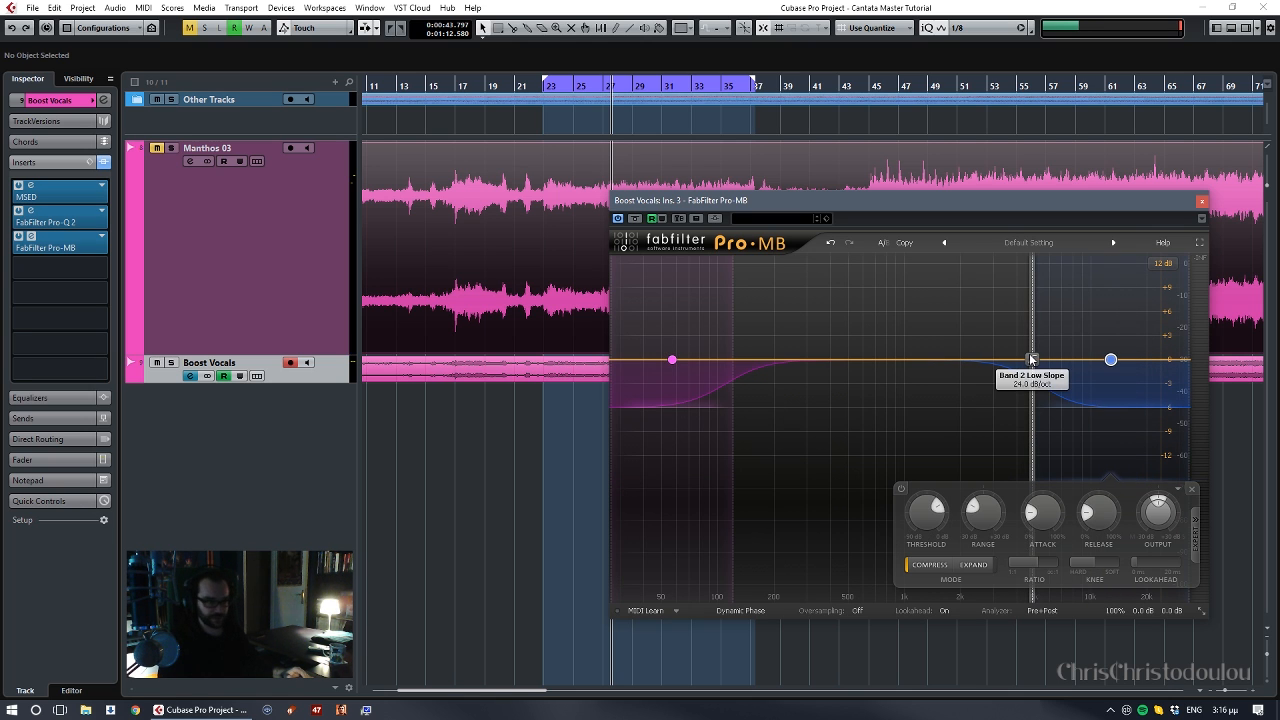
drag(733, 360, 741, 365)
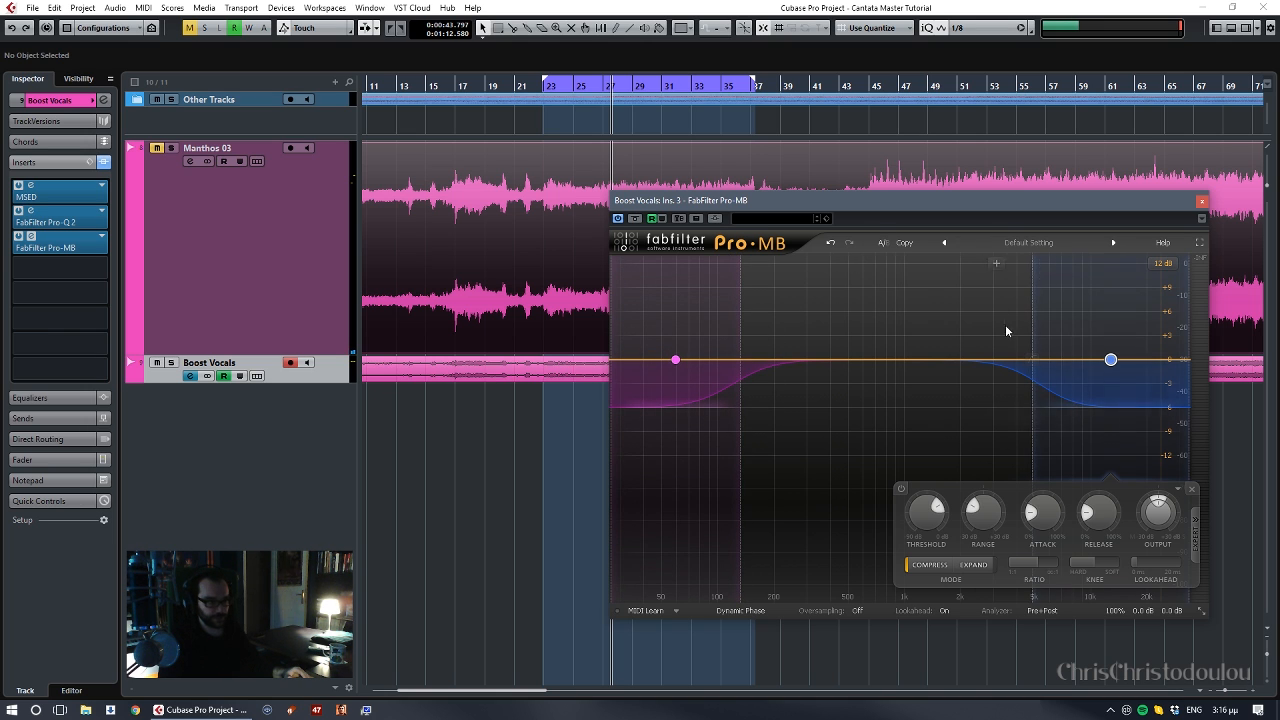
click(1192, 489)
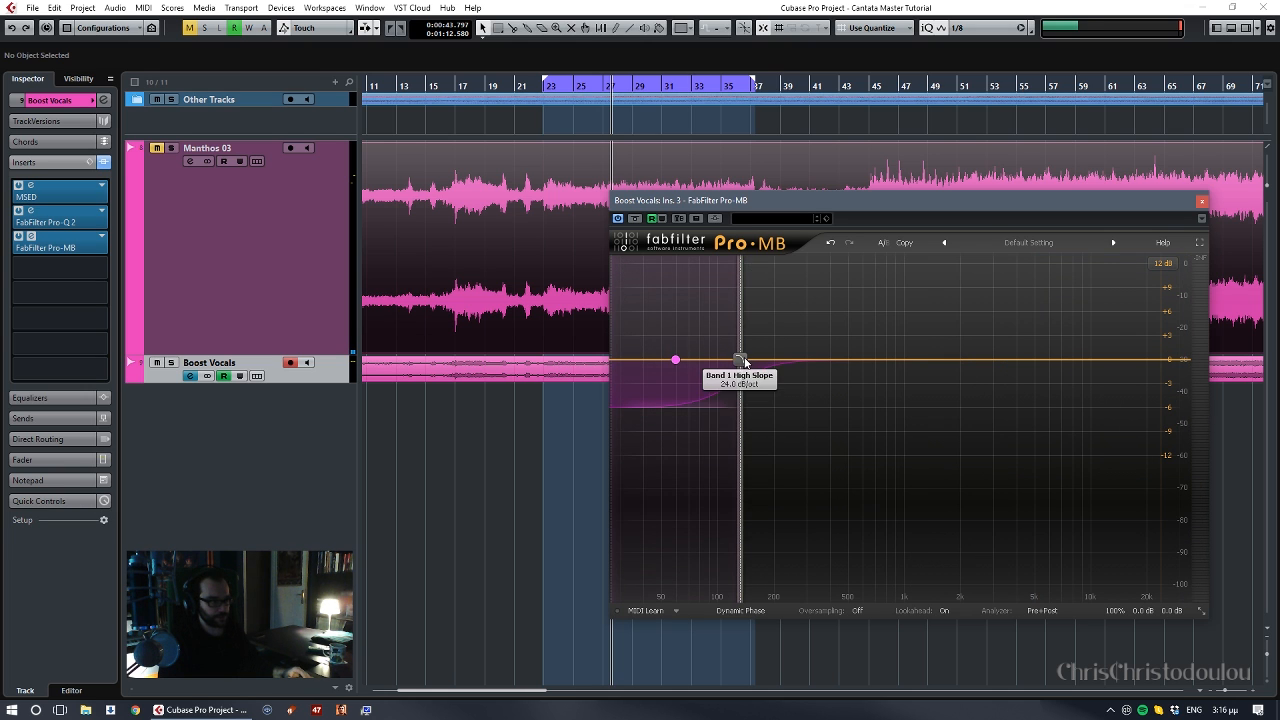
mouse_move(732, 410)
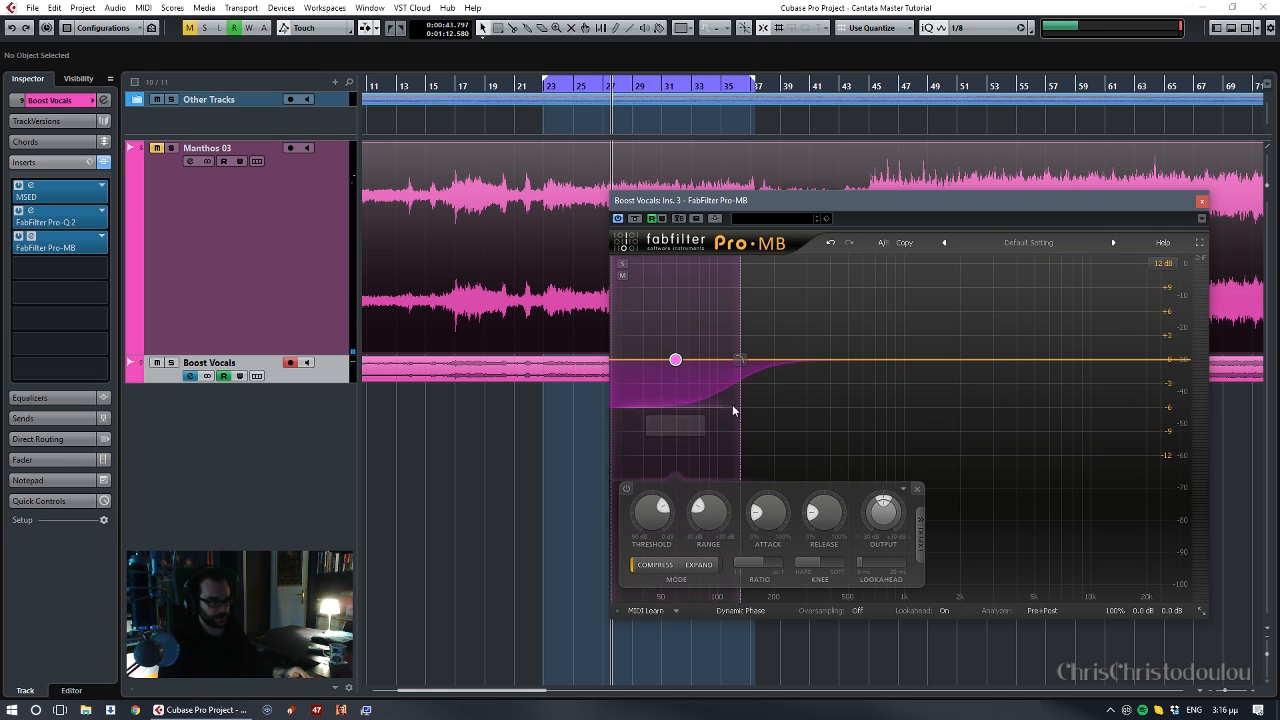
click(917, 490)
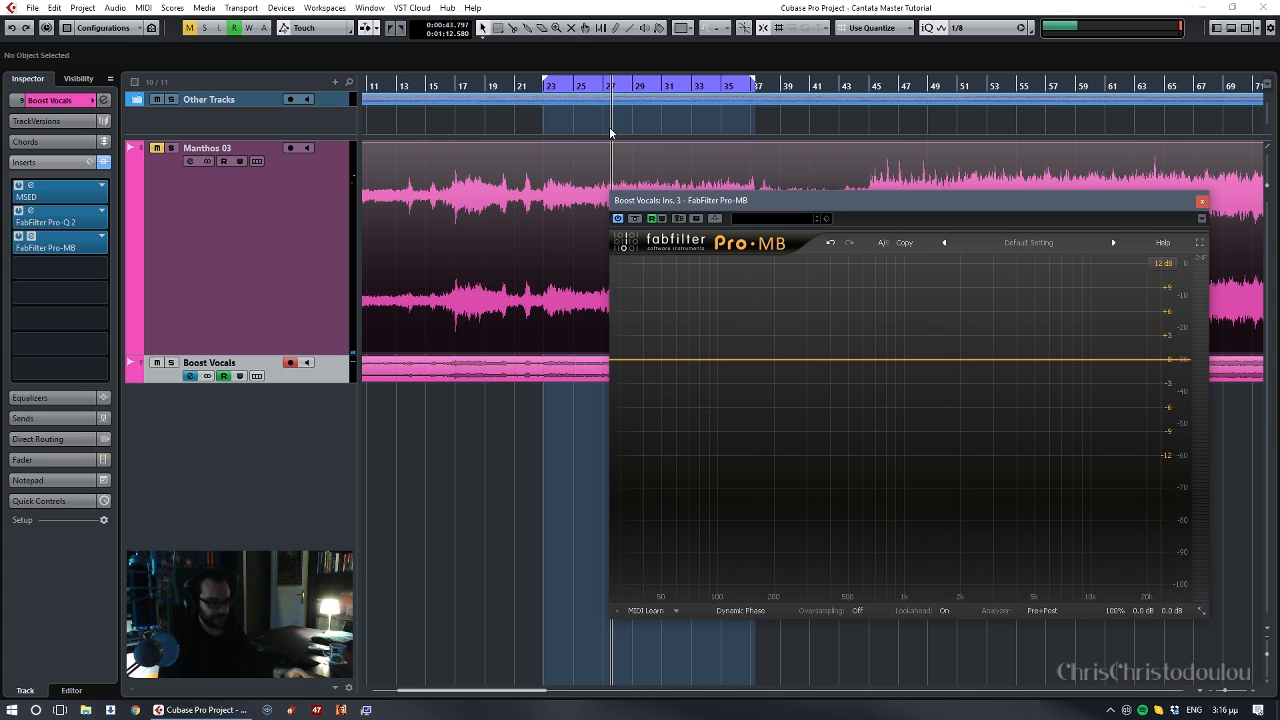
- Add a low band in Pro-MB and set its high crossover to about 205 Hz while playing the looped section
key(space)
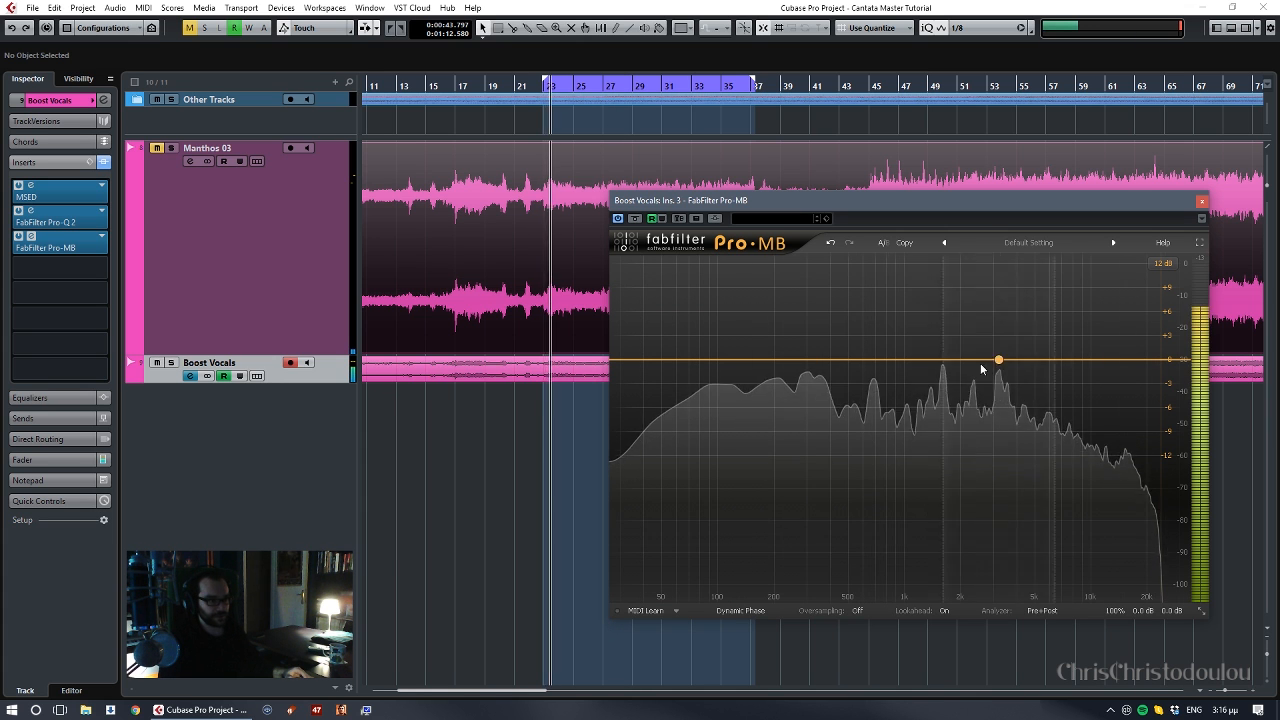
click(643, 360)
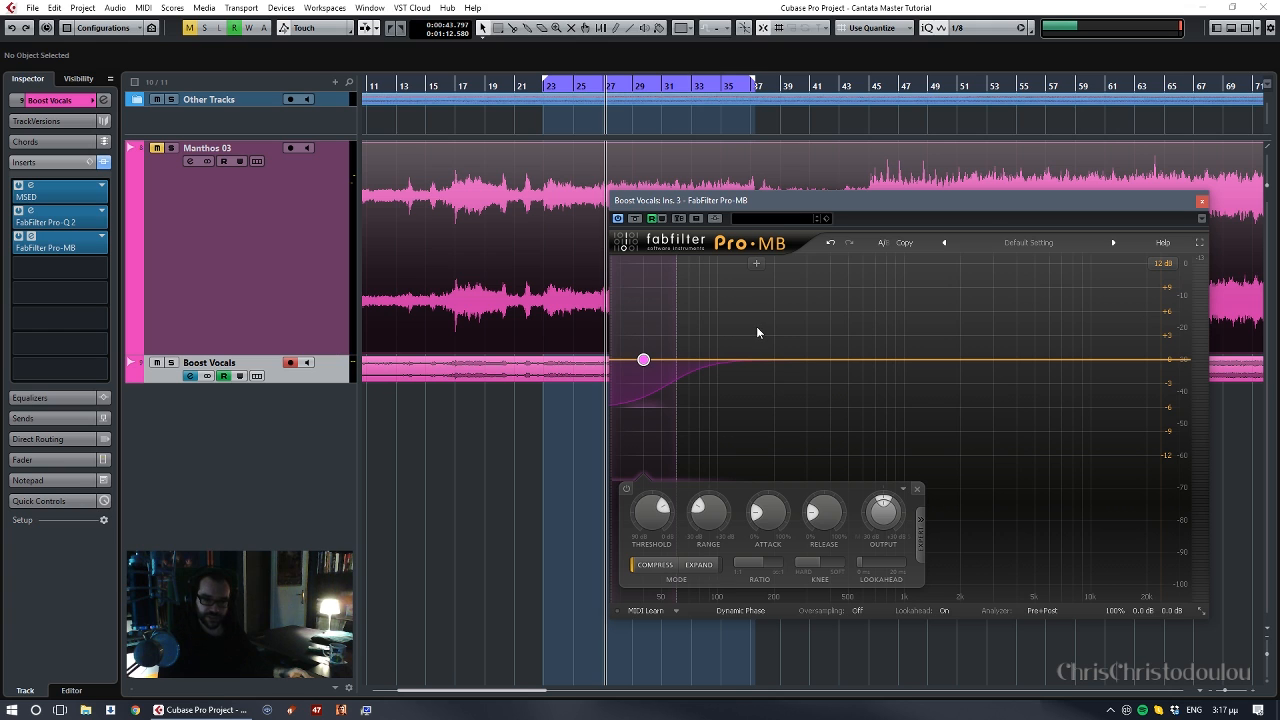
mouse_move(691, 337)
mouse_down()
mouse_move(752, 344)
mouse_move(678, 352)
mouse_up()
key(space)
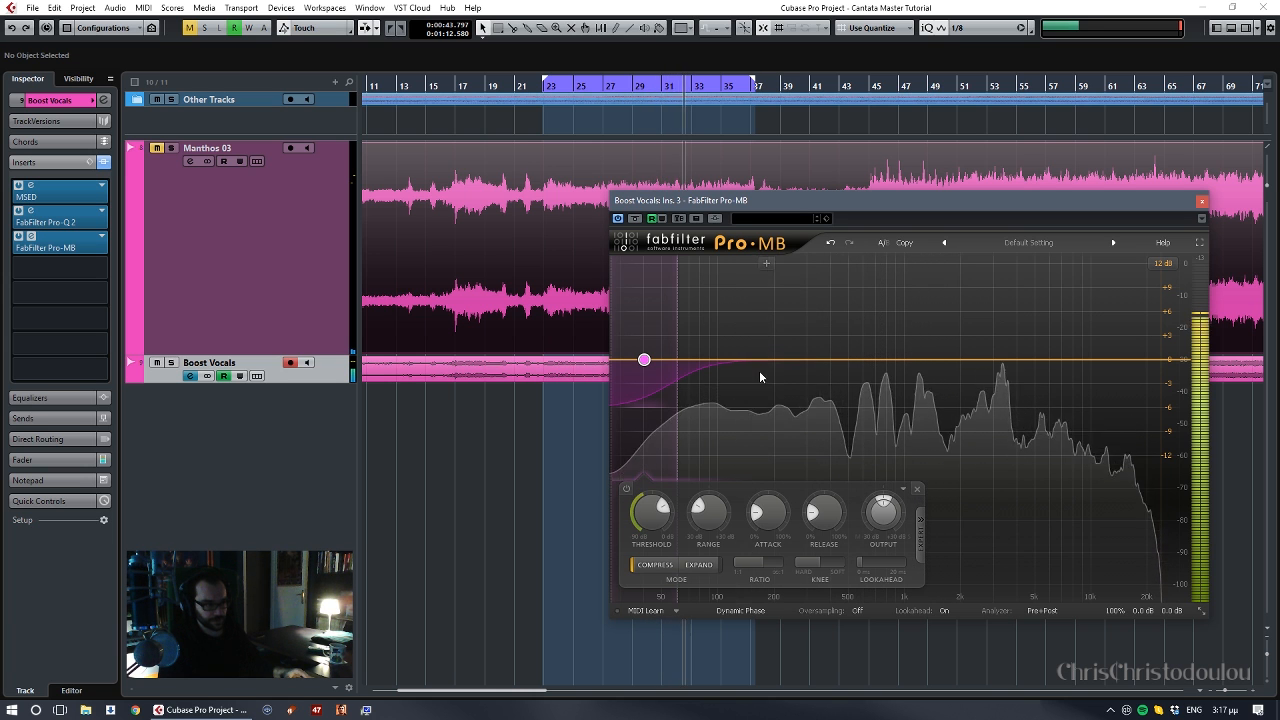
drag(670, 362, 773, 369)
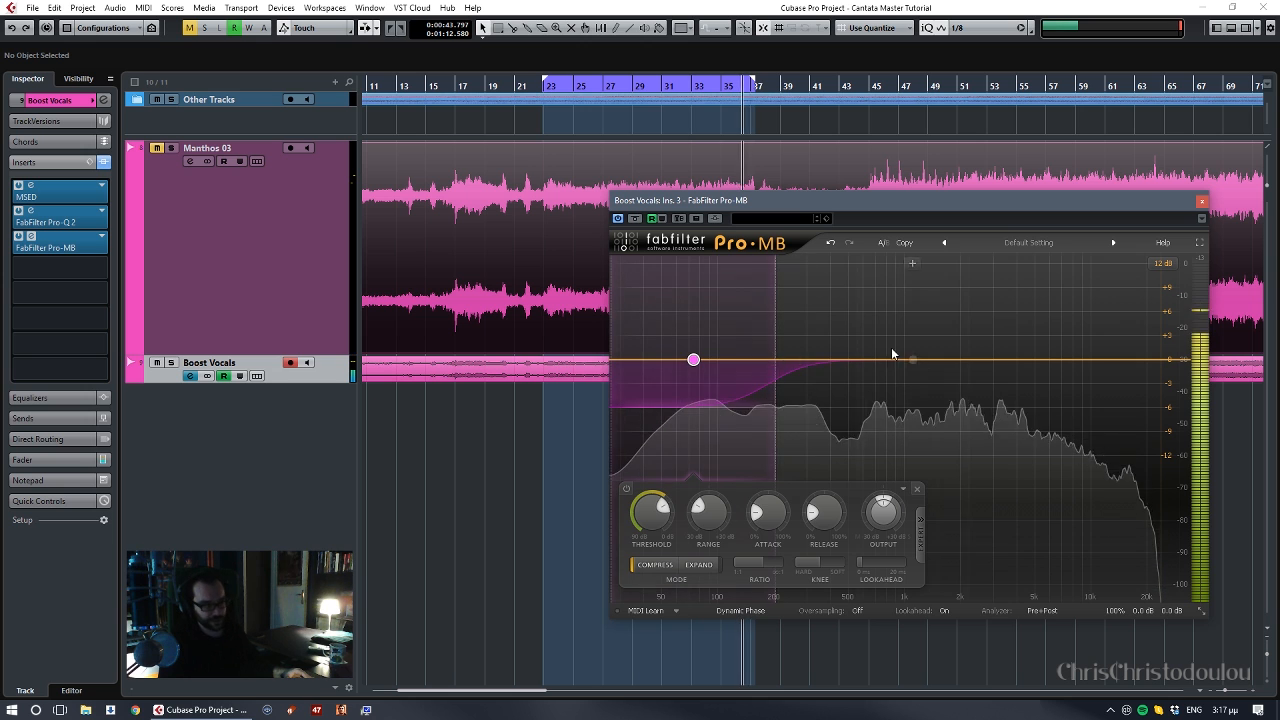
key(space)
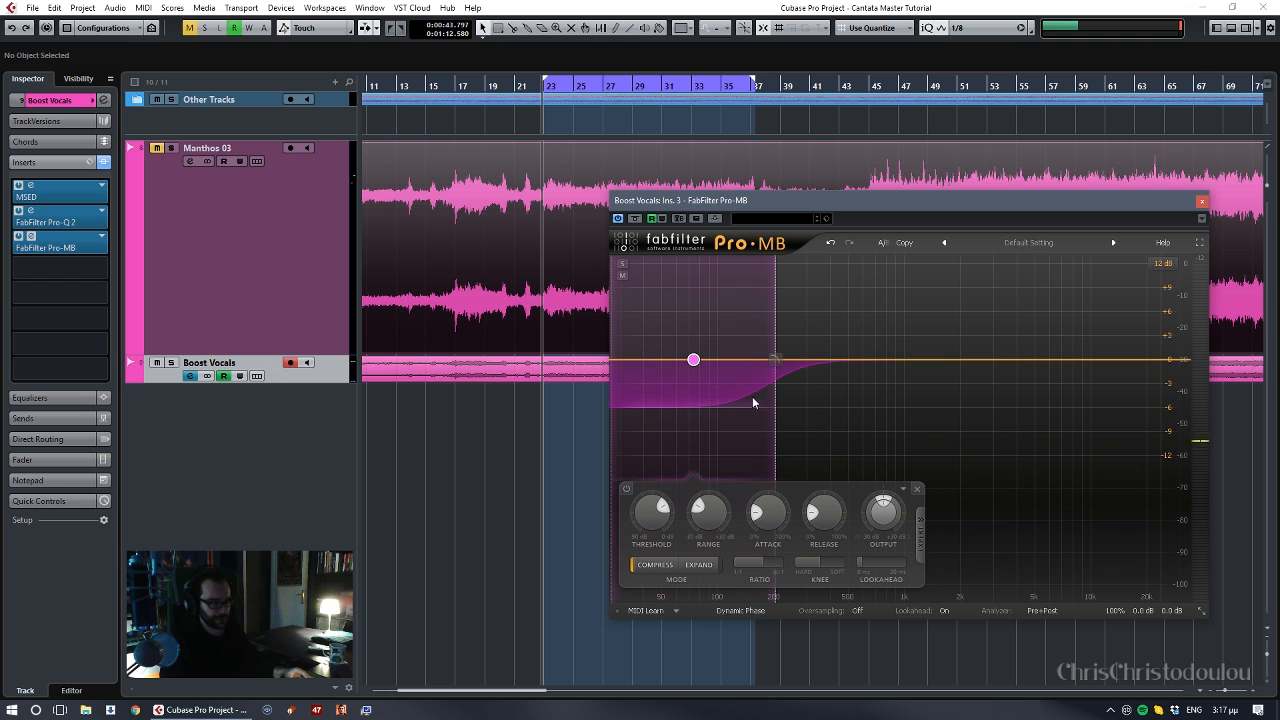
- Solo the low band during playback, set its threshold to about -34 dB and release to about 22%, and deepen its range beyond -12 dB
key(space)
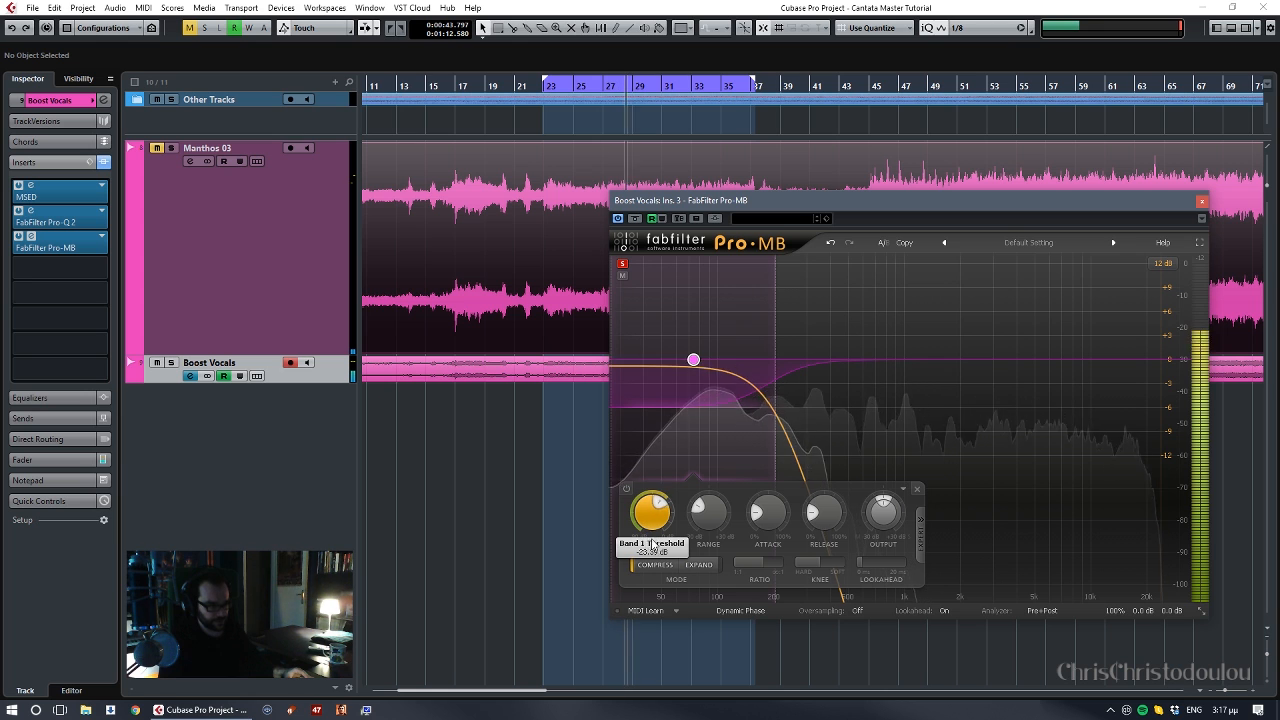
drag(652, 545, 654, 587)
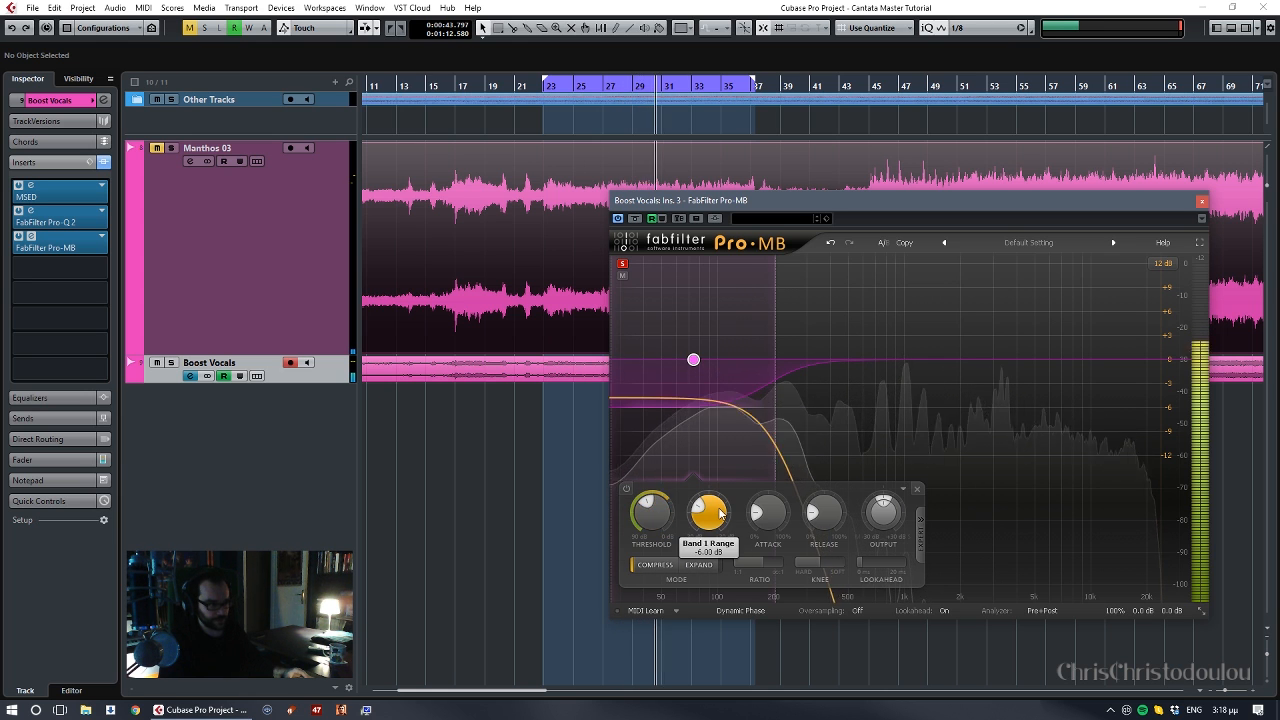
drag(719, 513, 716, 542)
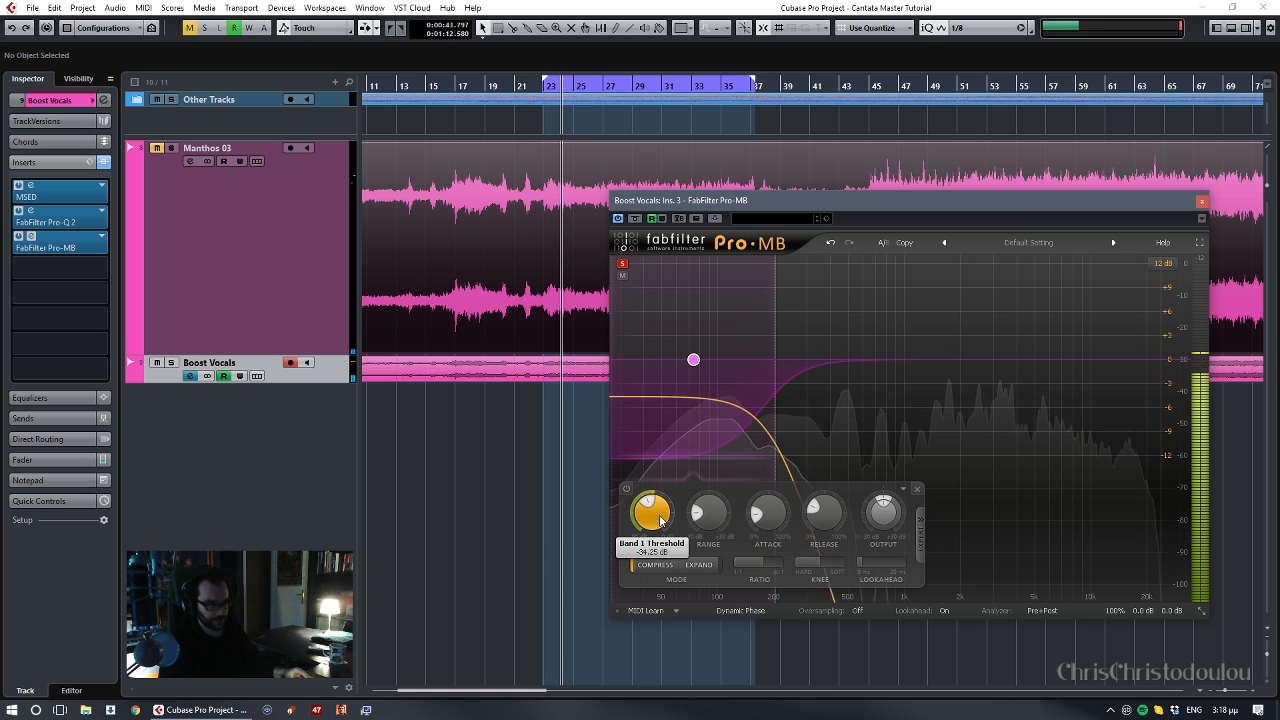
mouse_move(716, 513)
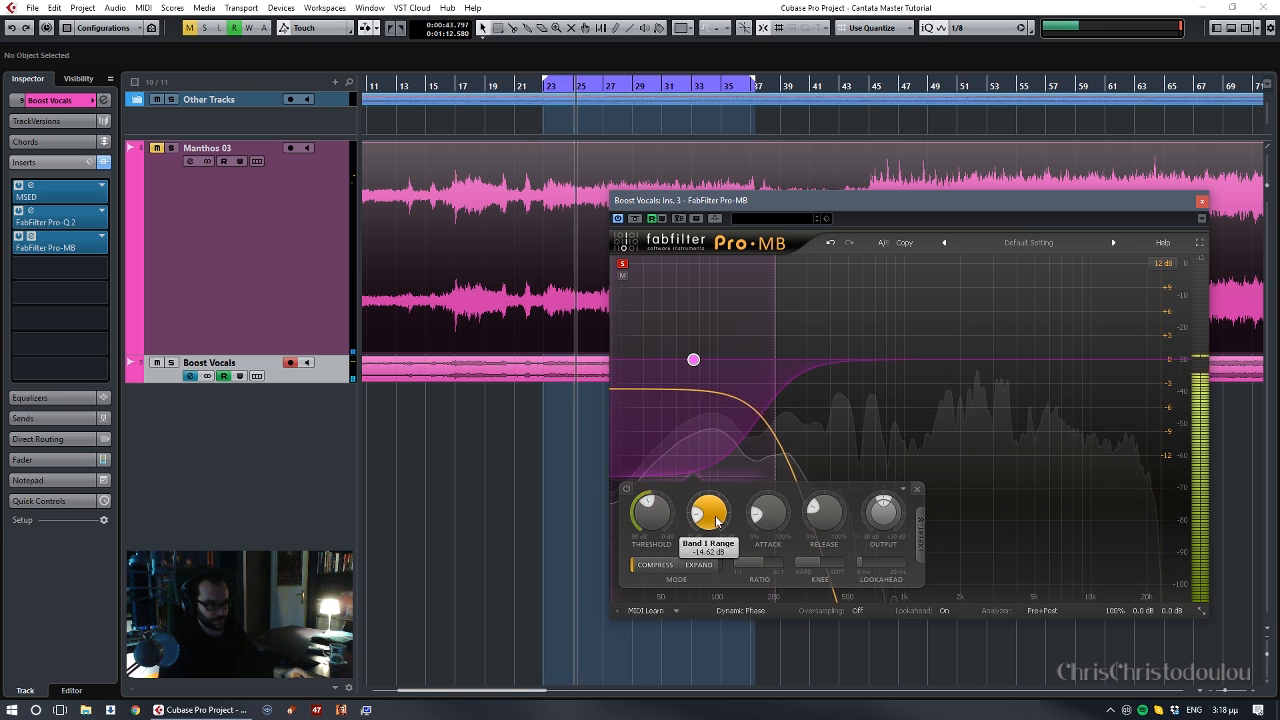
mouse_move(779, 510)
mouse_move(826, 517)
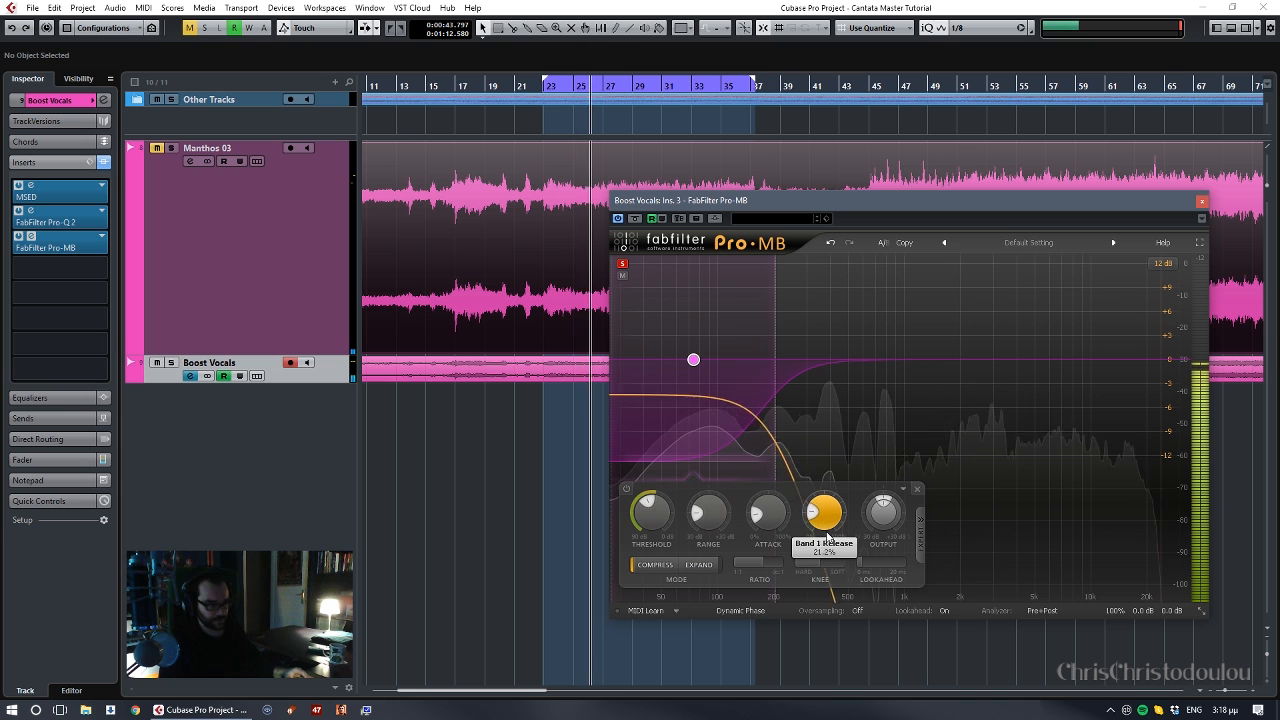
mouse_move(826, 537)
mouse_down()
mouse_move(827, 567)
mouse_move(826, 554)
mouse_up()
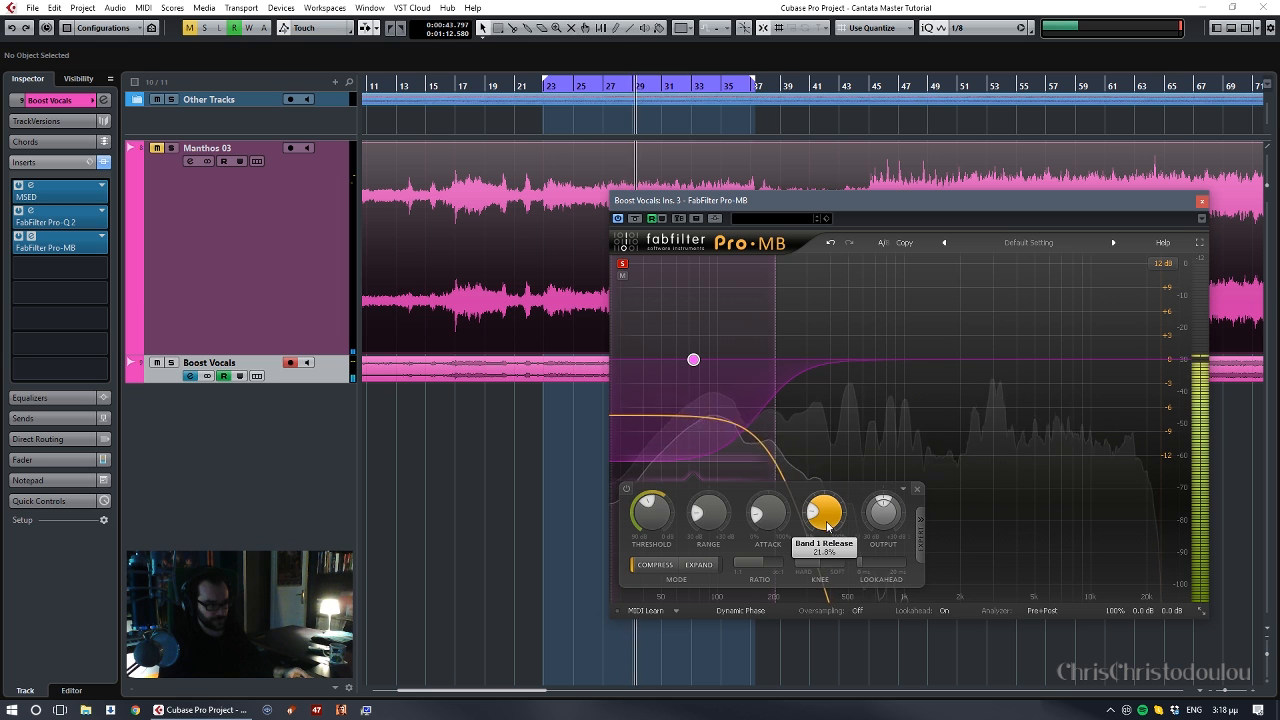
- Compare the sound with the low band bypassed and active, and lower its high crossover slightly
mouse_move(662, 518)
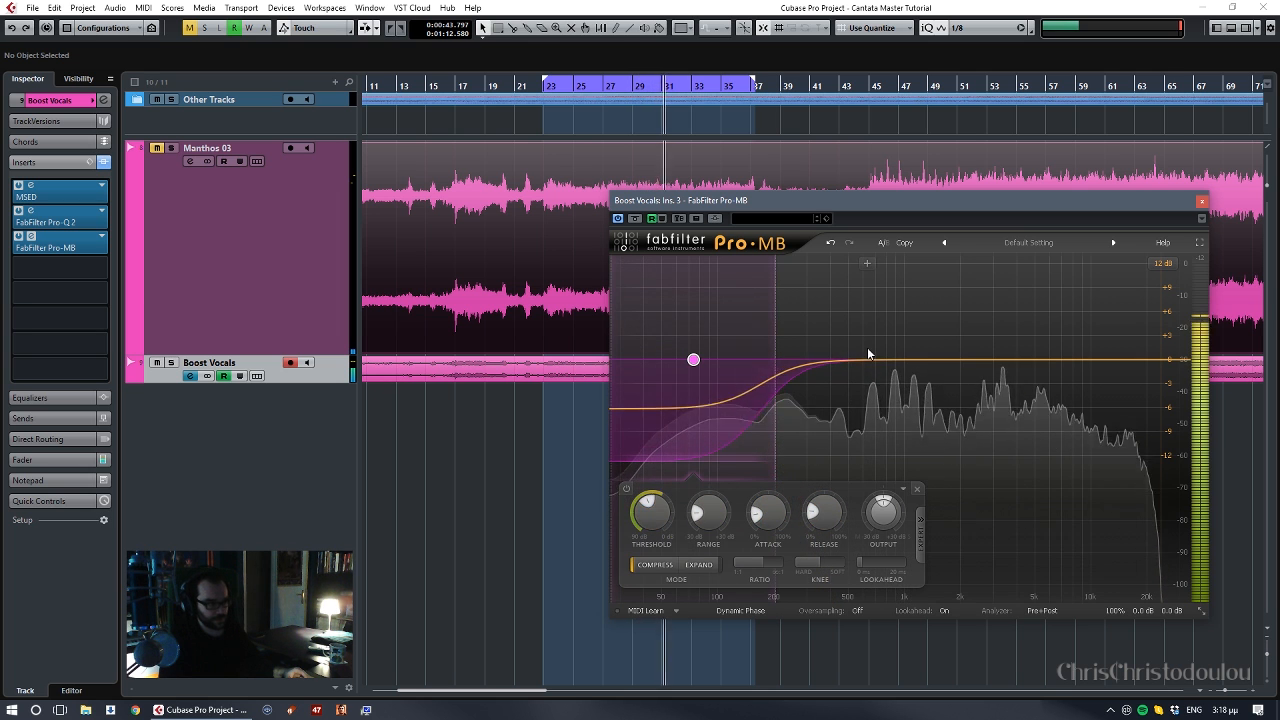
click(625, 489)
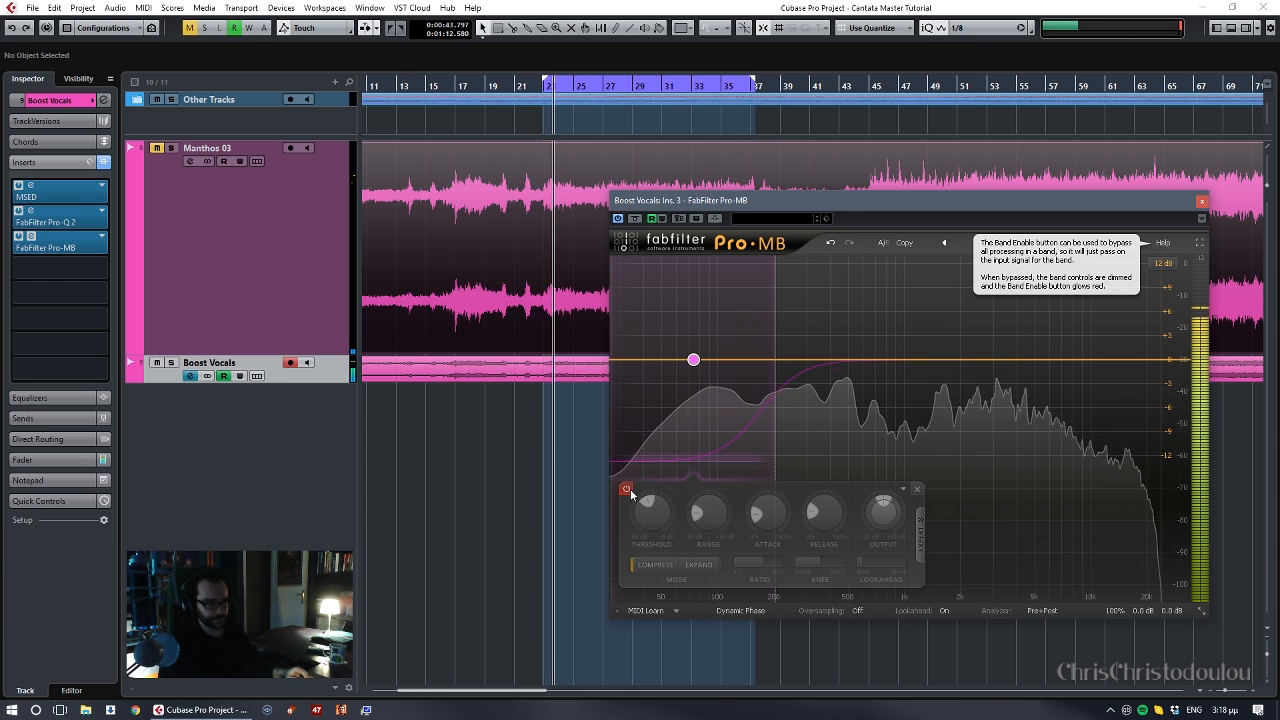
click(628, 489)
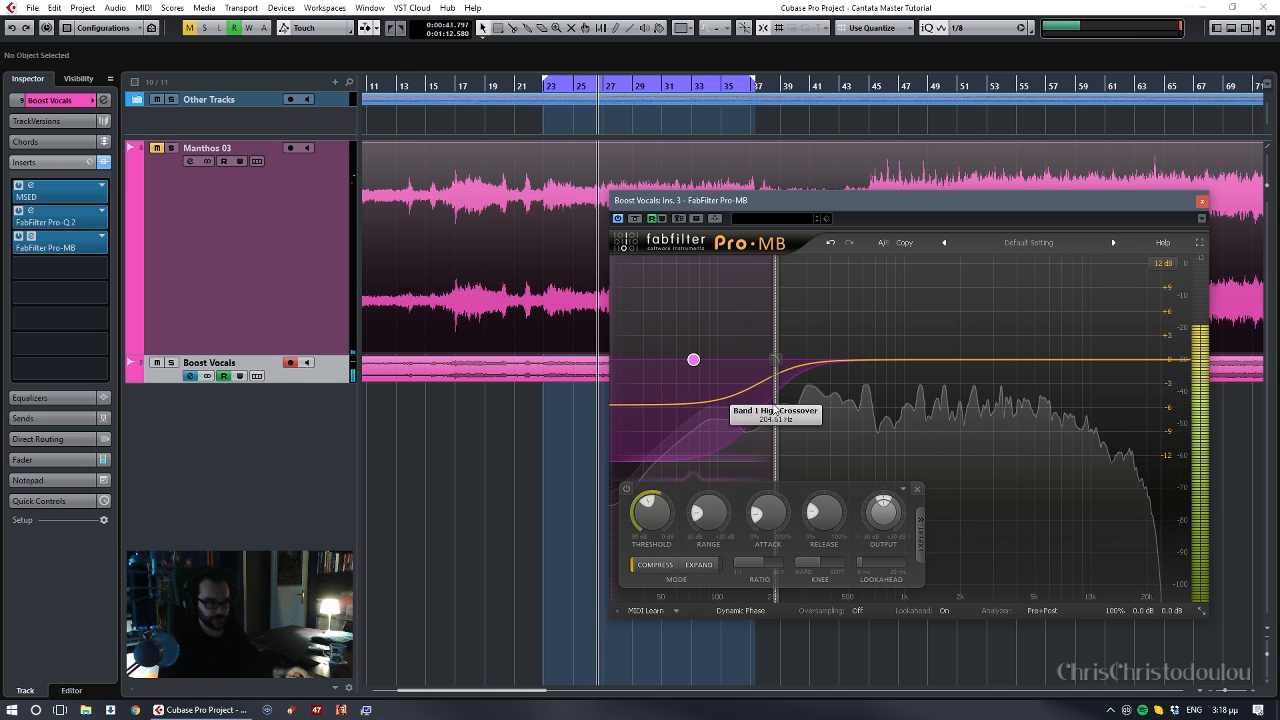
drag(775, 407, 770, 407)
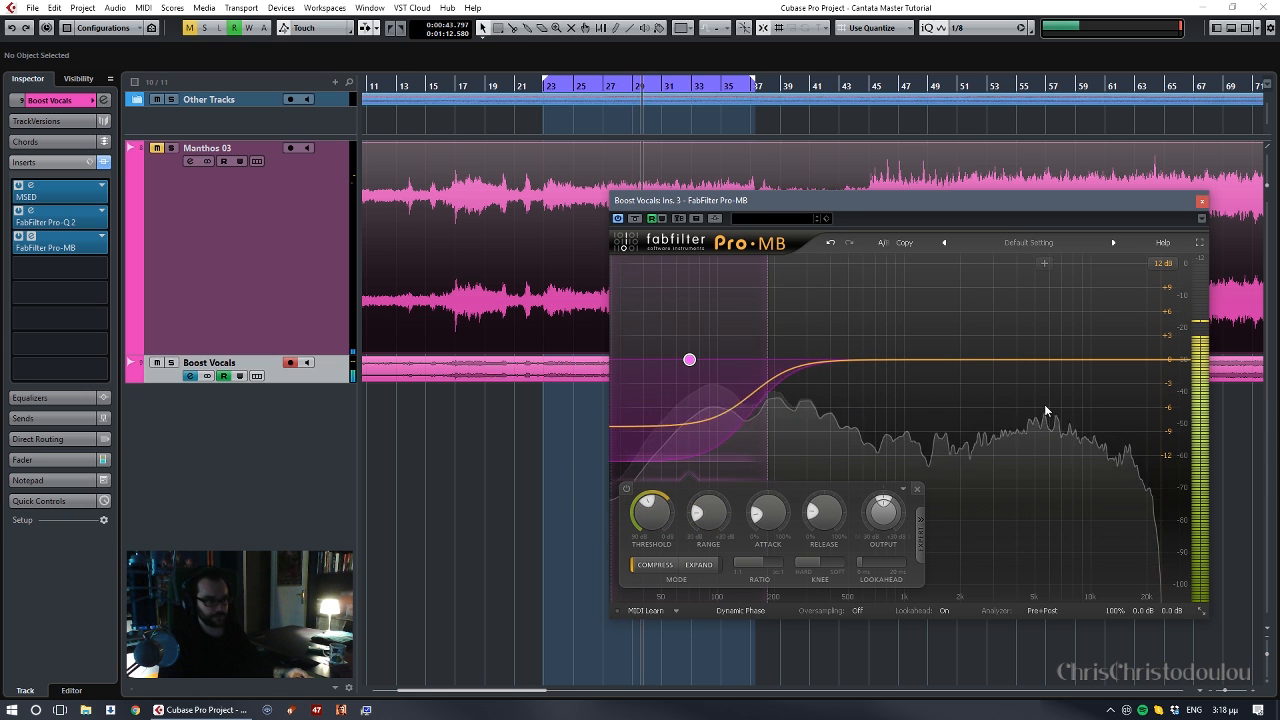
- Add a high band in Pro-MB, solo it during playback and set its low crossover to about 6.2 kHz
click(1150, 268)
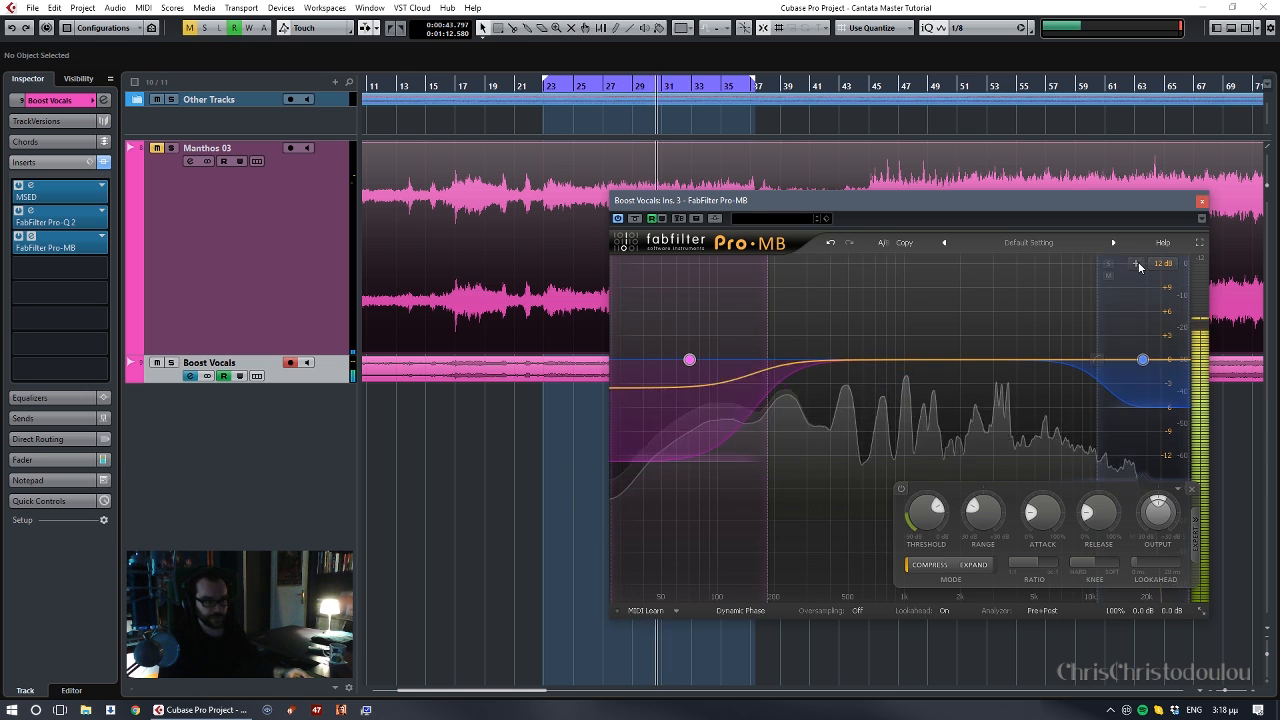
drag(1098, 358, 1037, 268)
click(1055, 263)
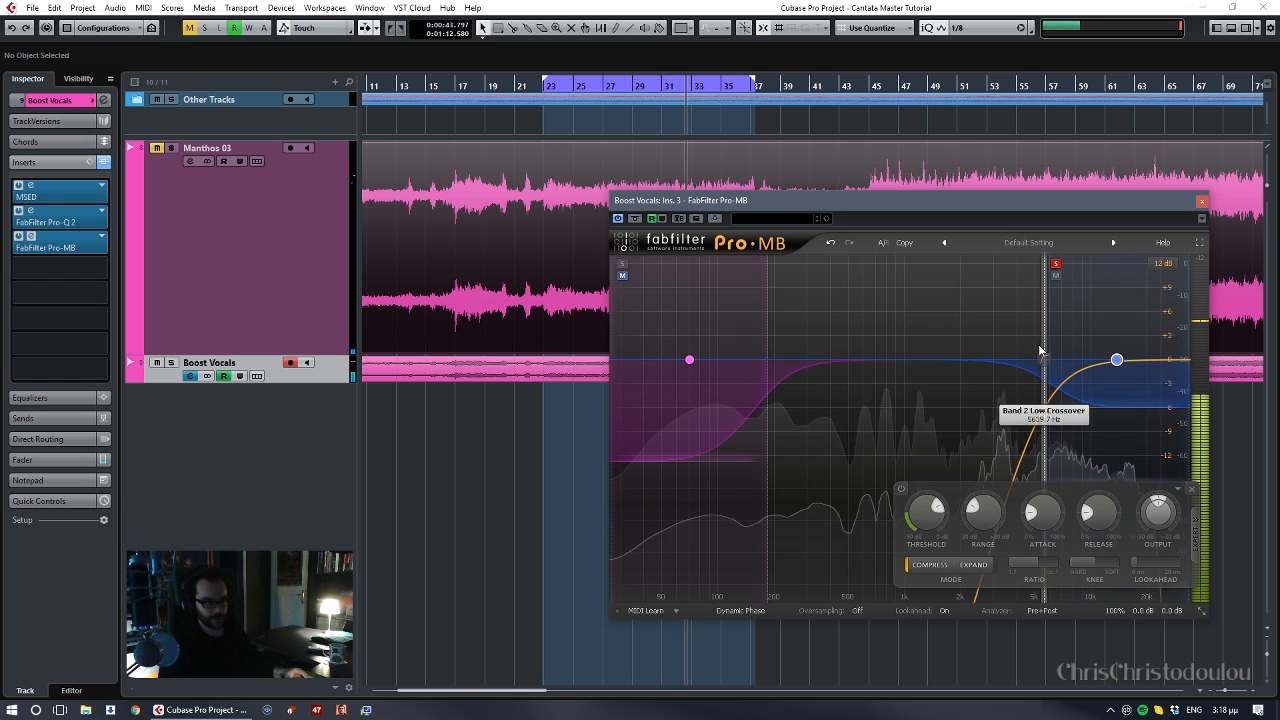
mouse_move(1043, 341)
mouse_down()
mouse_move(1032, 343)
mouse_move(1067, 338)
mouse_move(1047, 346)
mouse_up()
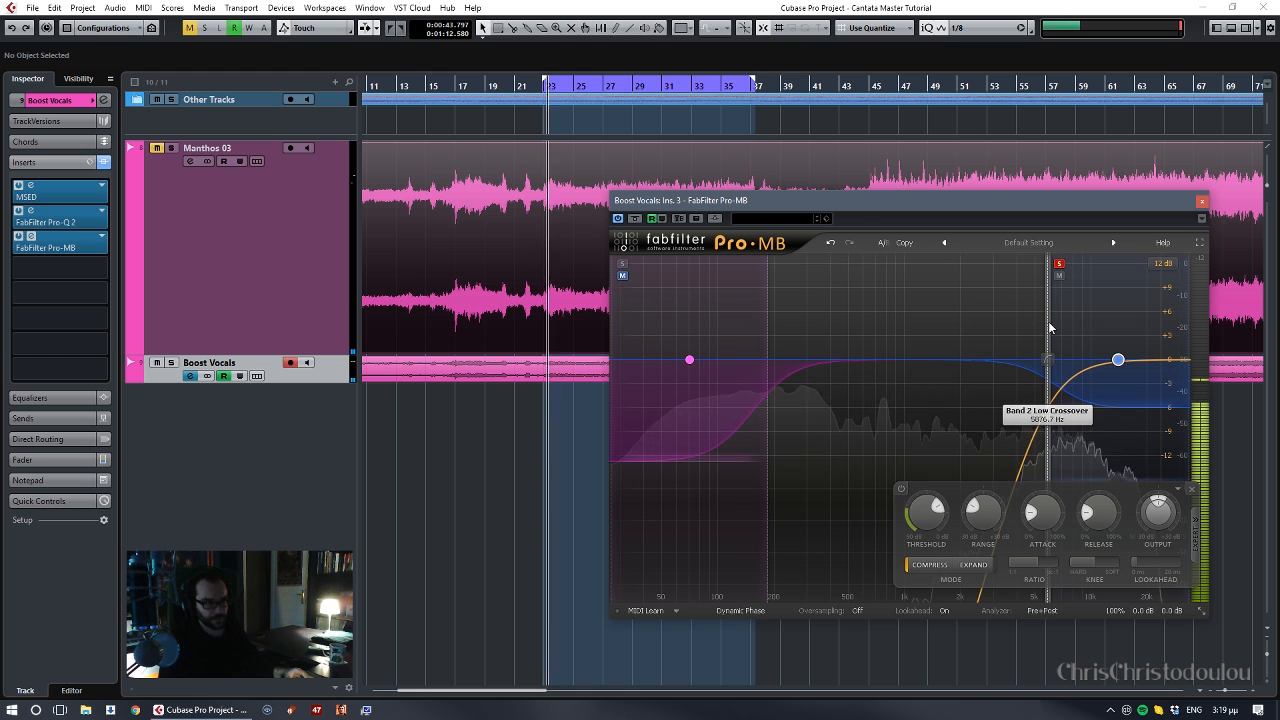
drag(1046, 327, 1051, 328)
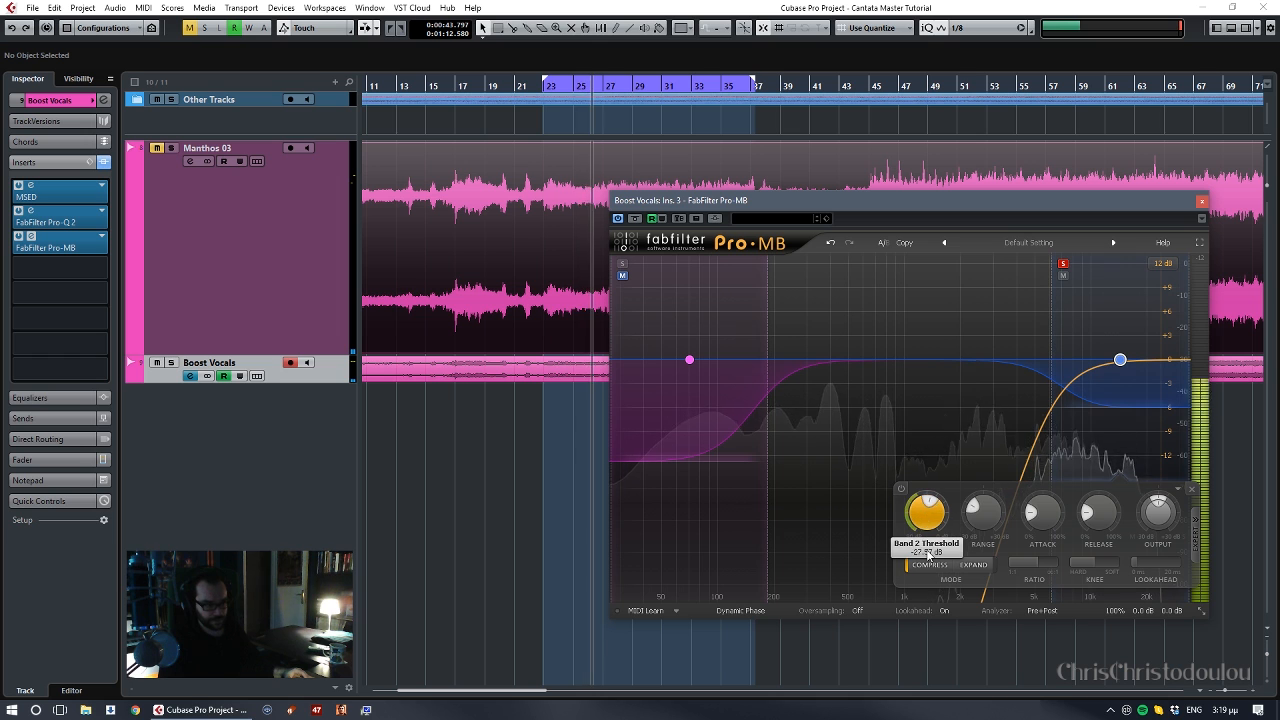
- Lower the high band's threshold, set its range to about -11 dB, unsolo the band and stop playback
drag(935, 503, 988, 541)
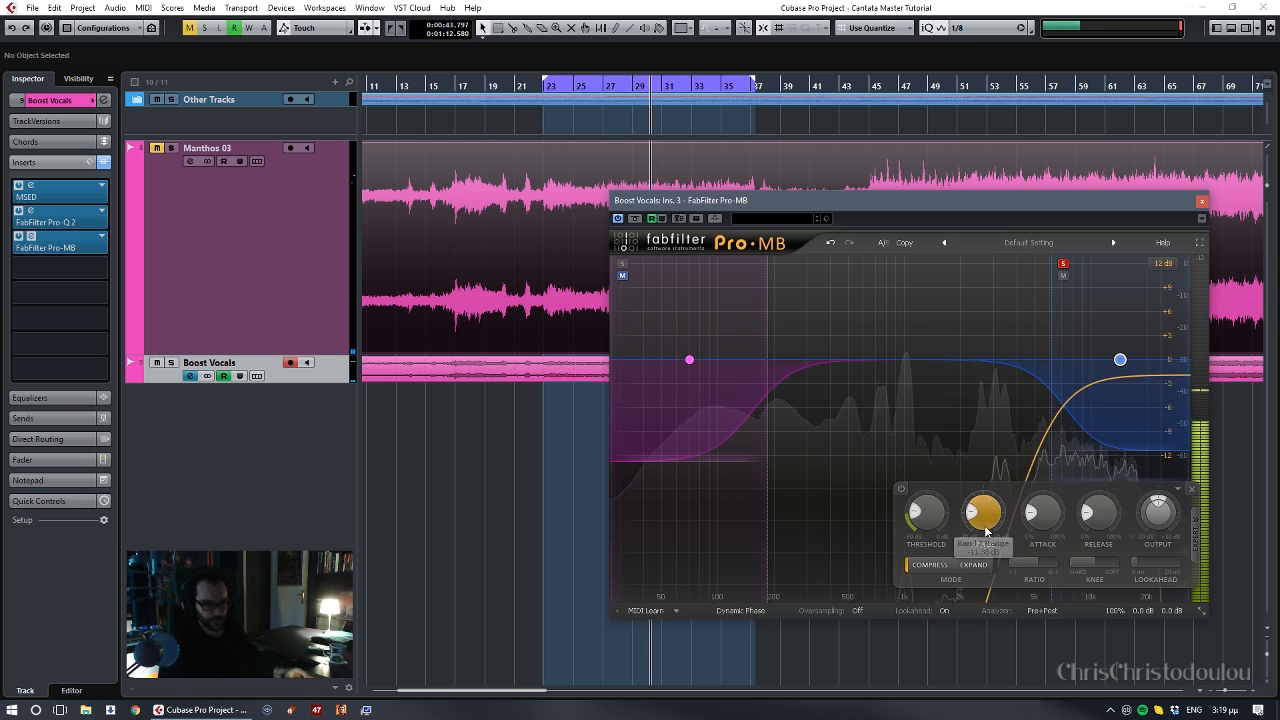
key(space)
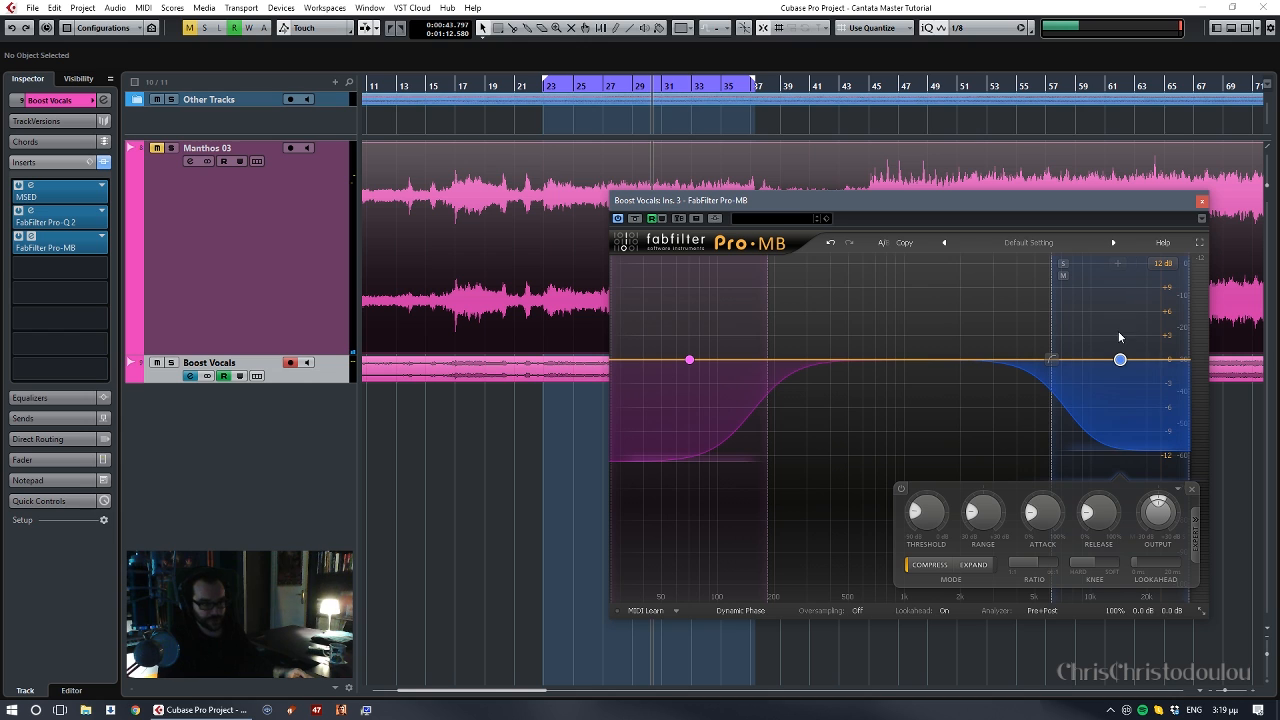
mouse_move(1053, 315)
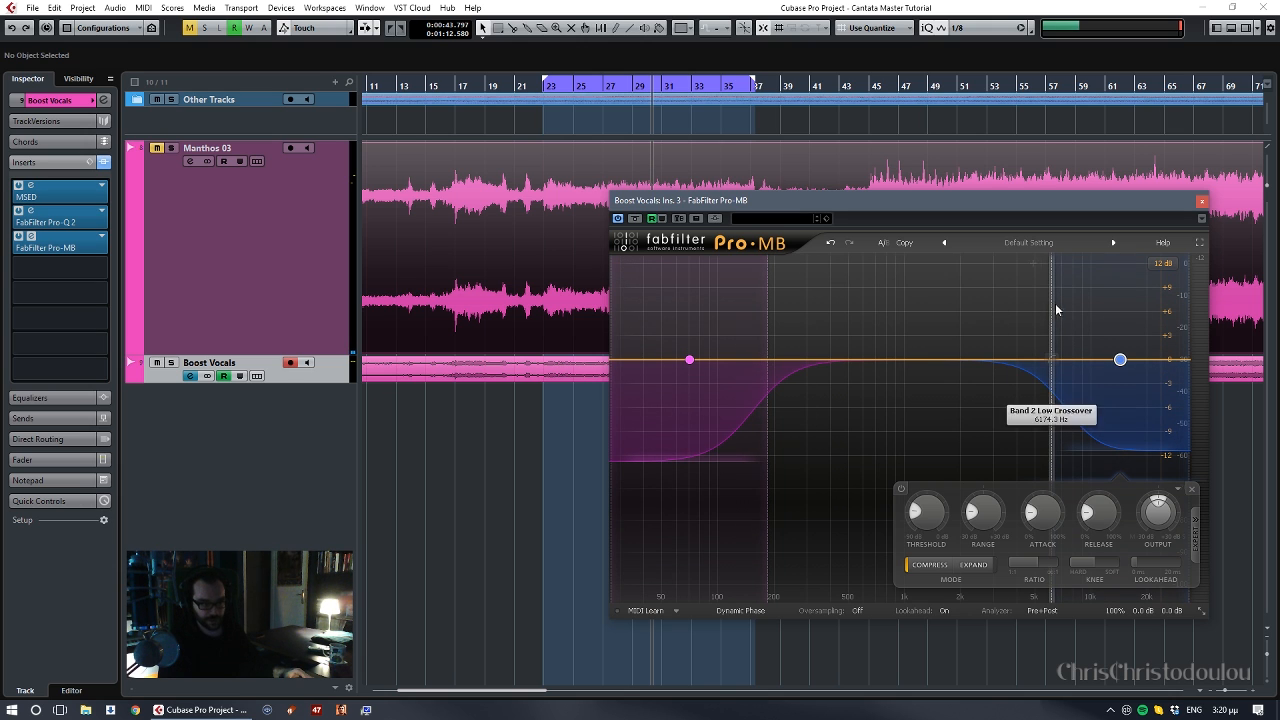
- Set the high band's release to about 32.7% during playback and review the settings of the low and high bands
key(space)
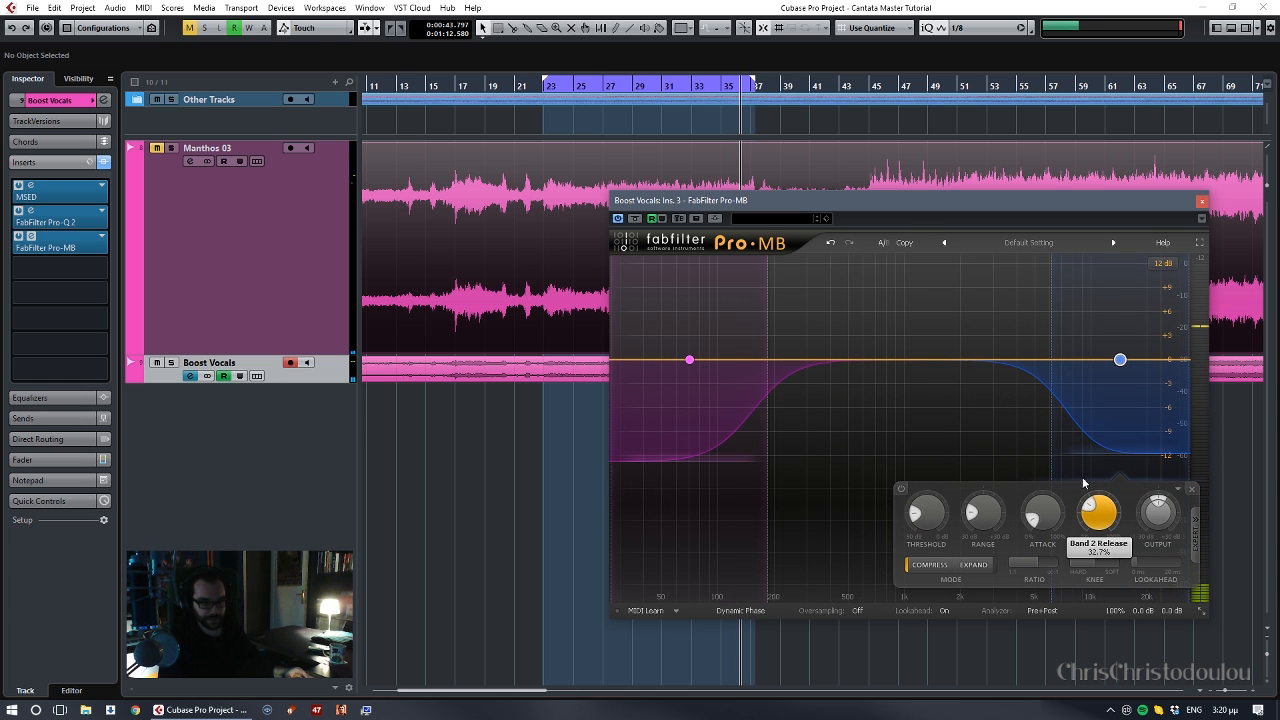
click(688, 414)
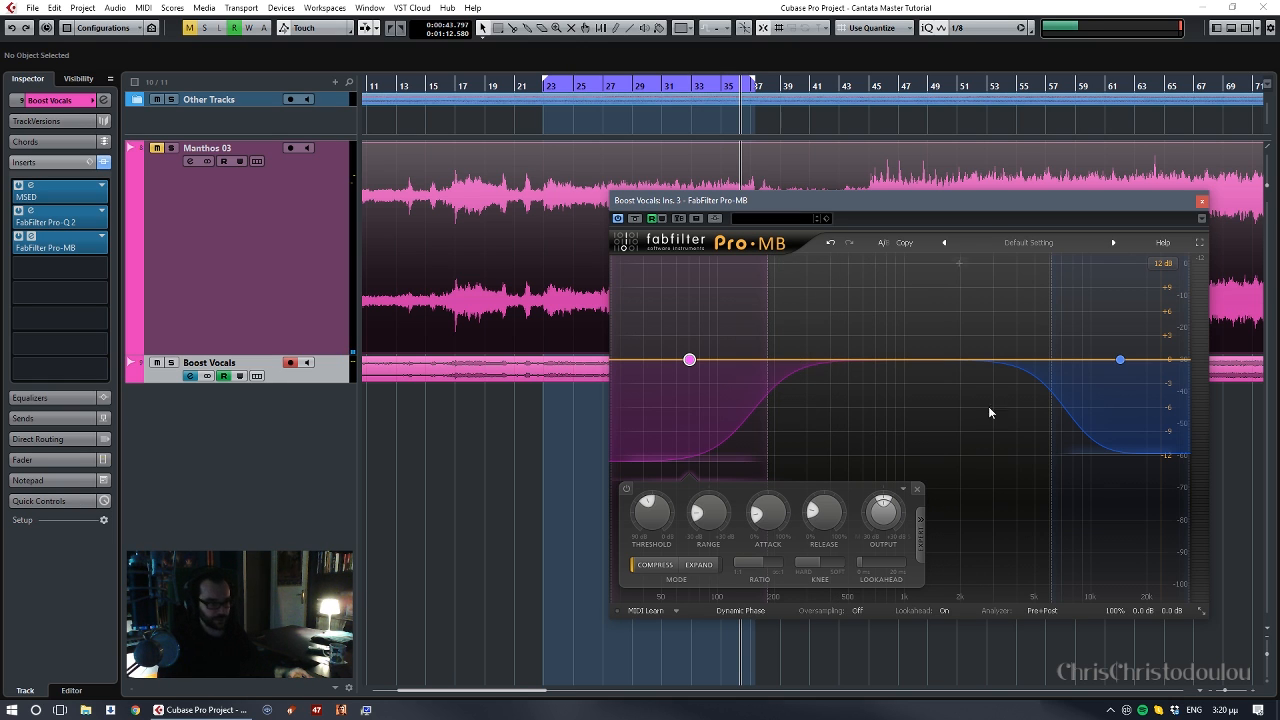
click(1140, 397)
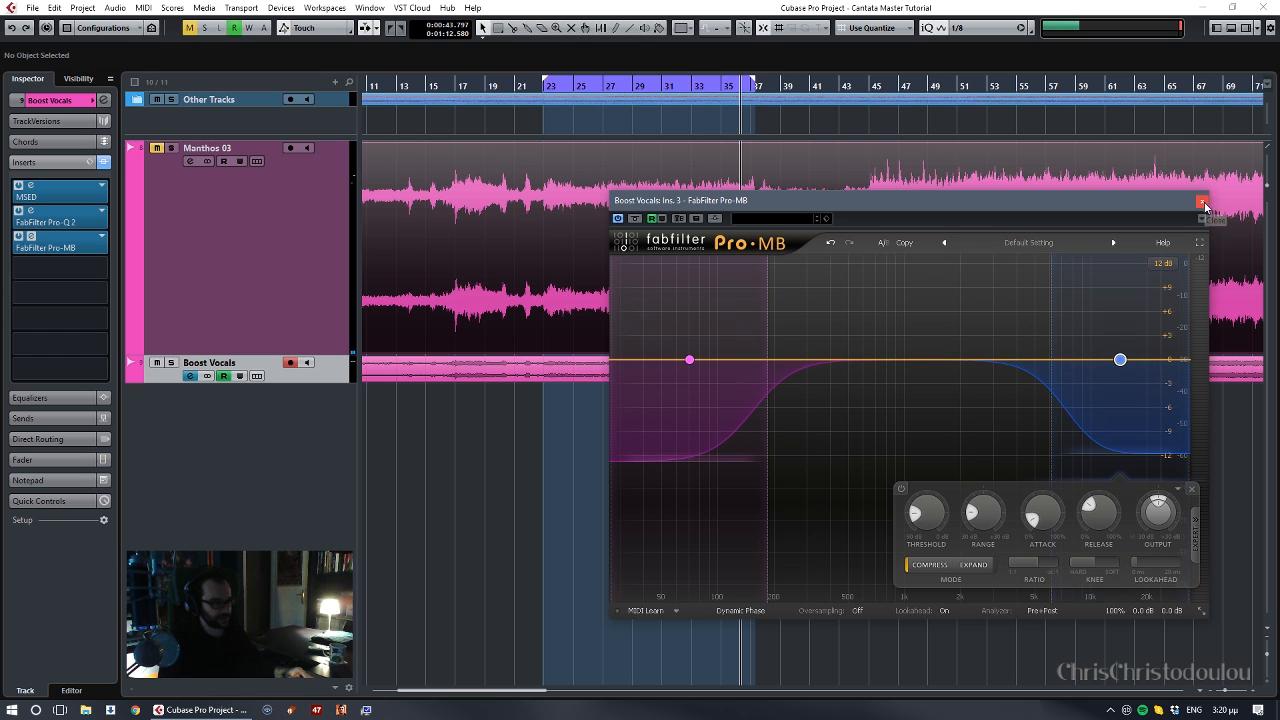
- During playback, raise the high band's low crossover and lower the low band's high crossover slightly, and close Pro-MB
key(space)
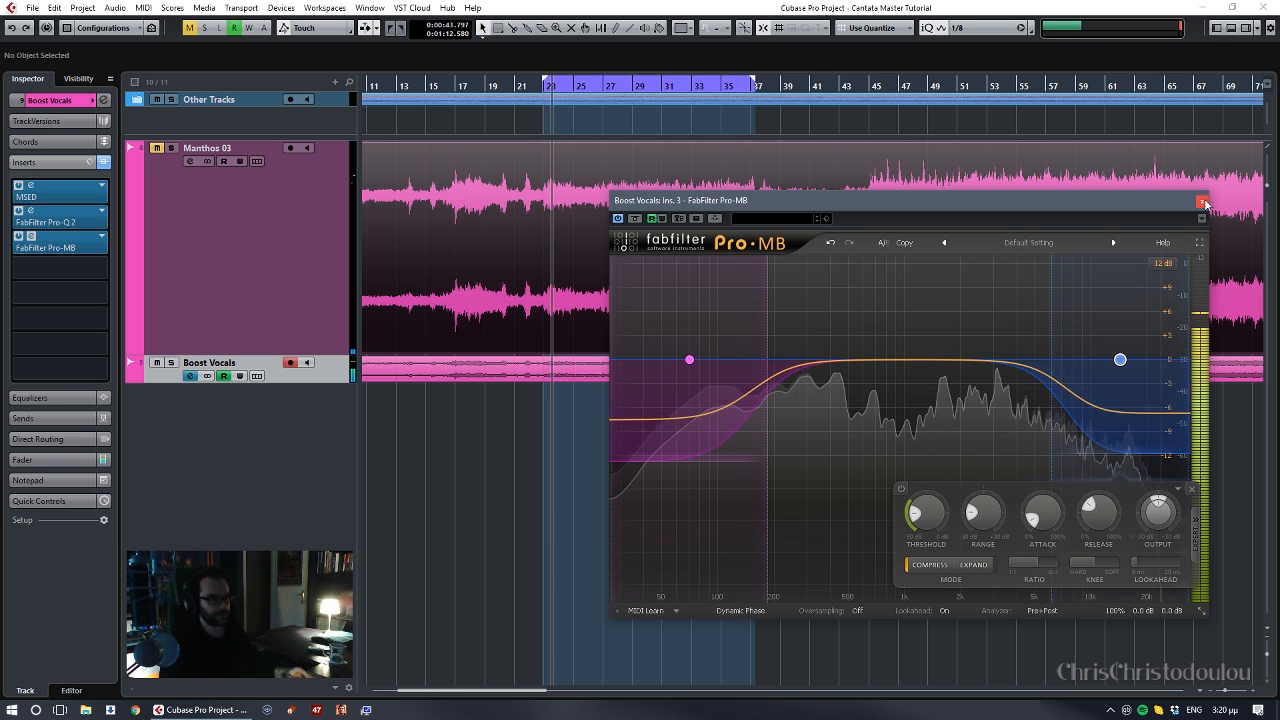
drag(1053, 299, 1061, 302)
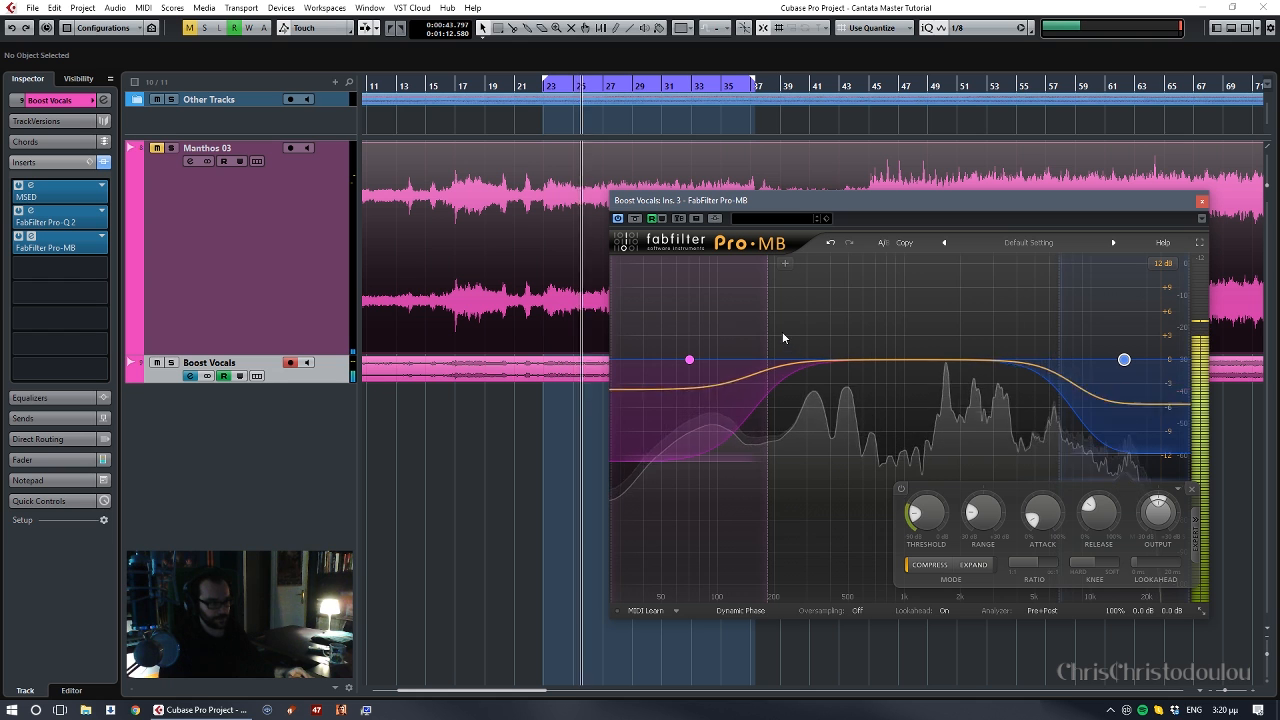
drag(770, 332, 765, 332)
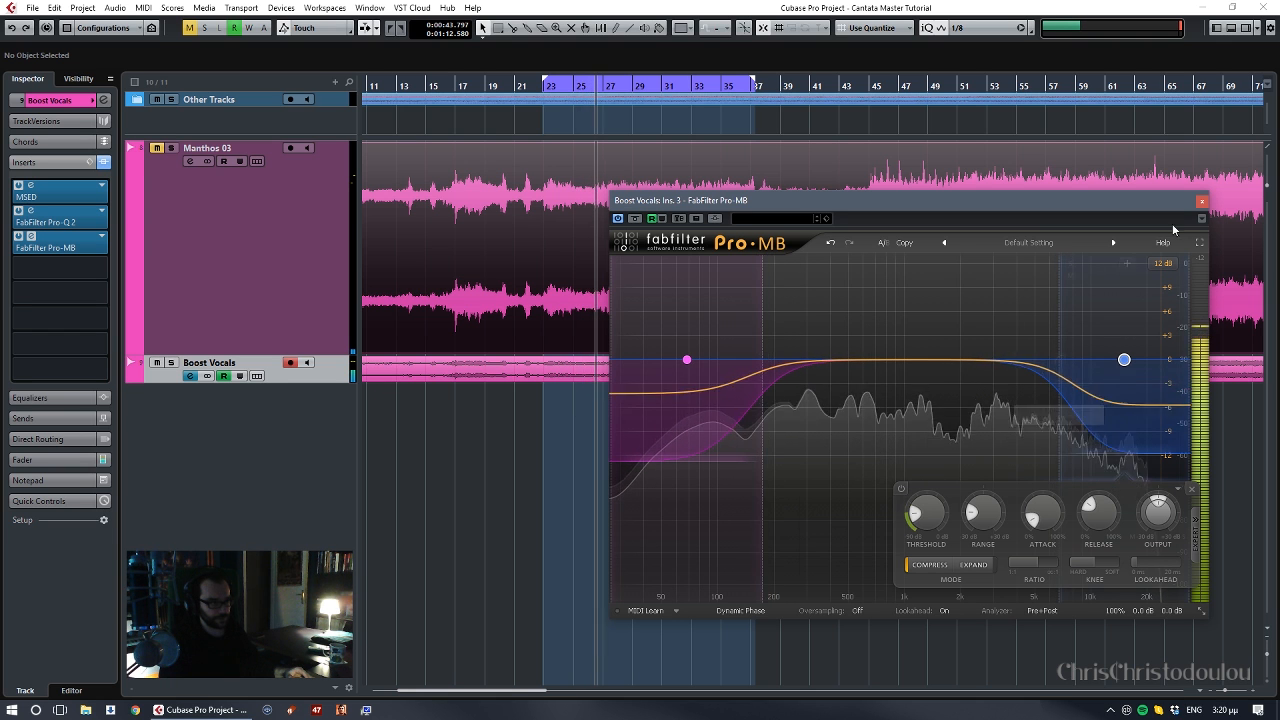
click(1202, 201)
- Raise the high cut in Pro-Q 2 on Boost Vocals to about 5.6 kHz during playback and close the EQ
click(31, 210)
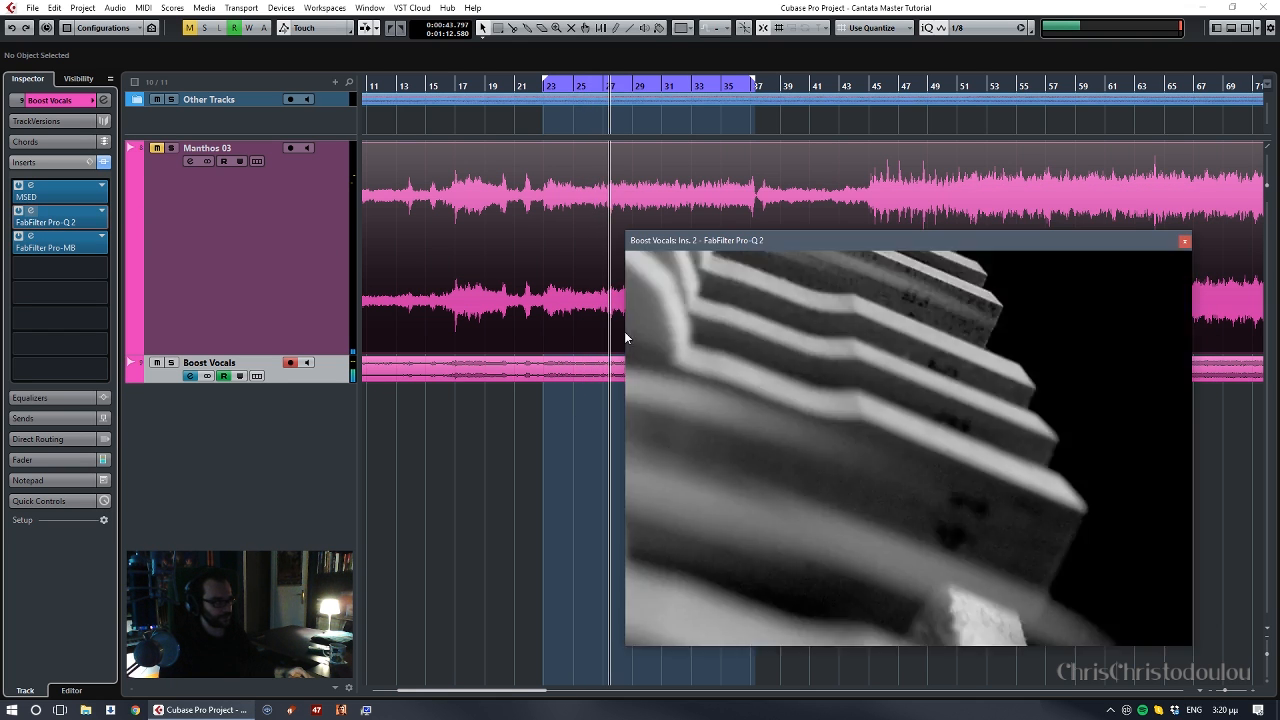
drag(1041, 412, 1048, 413)
click(835, 412)
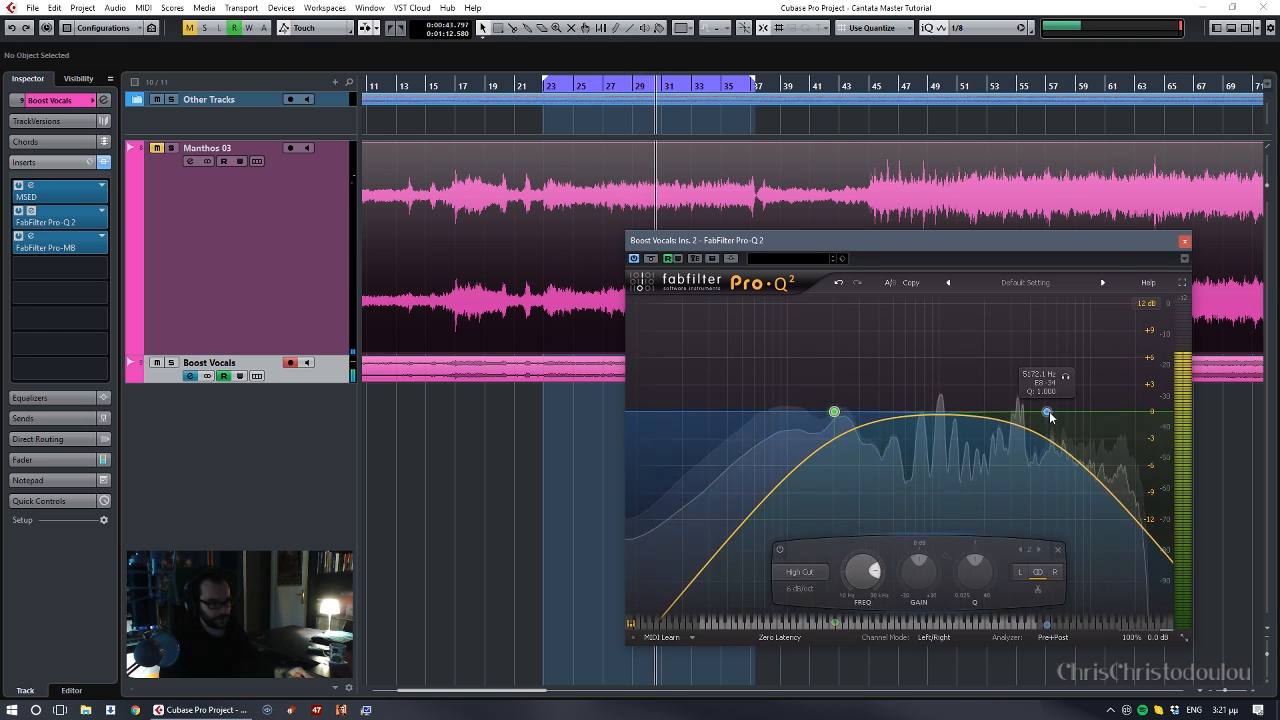
drag(1048, 412, 1053, 413)
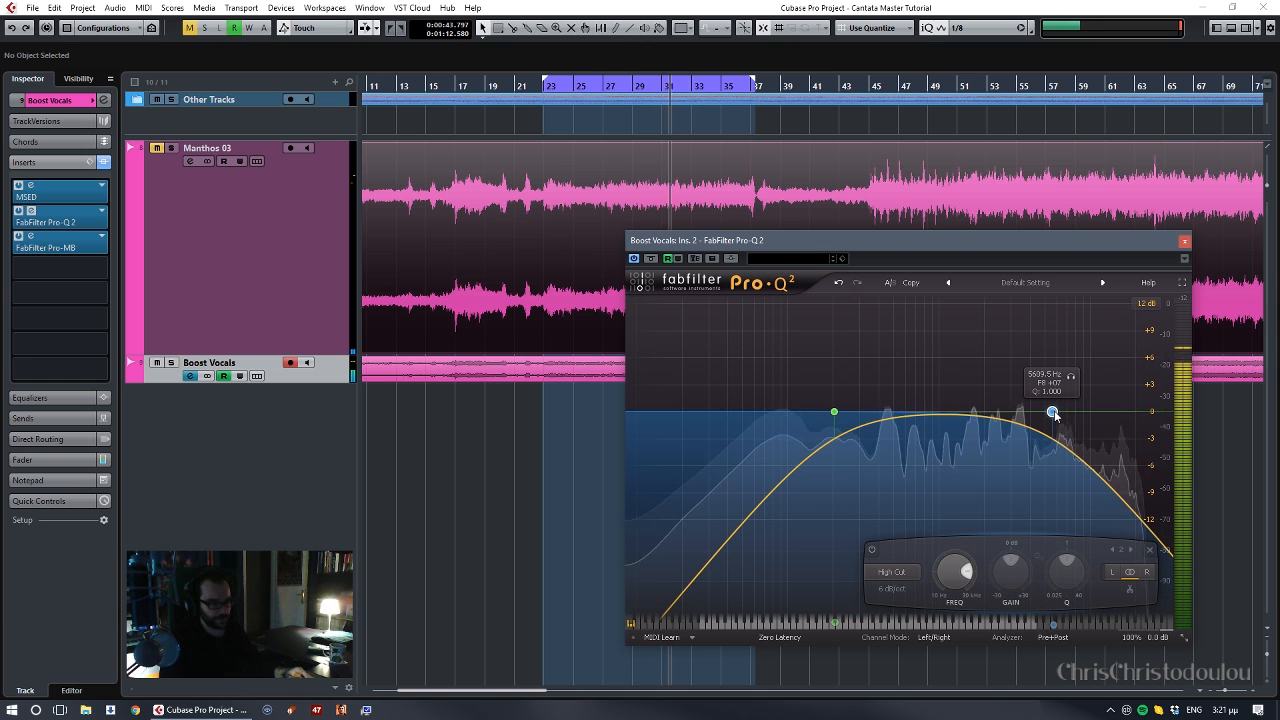
click(1184, 241)
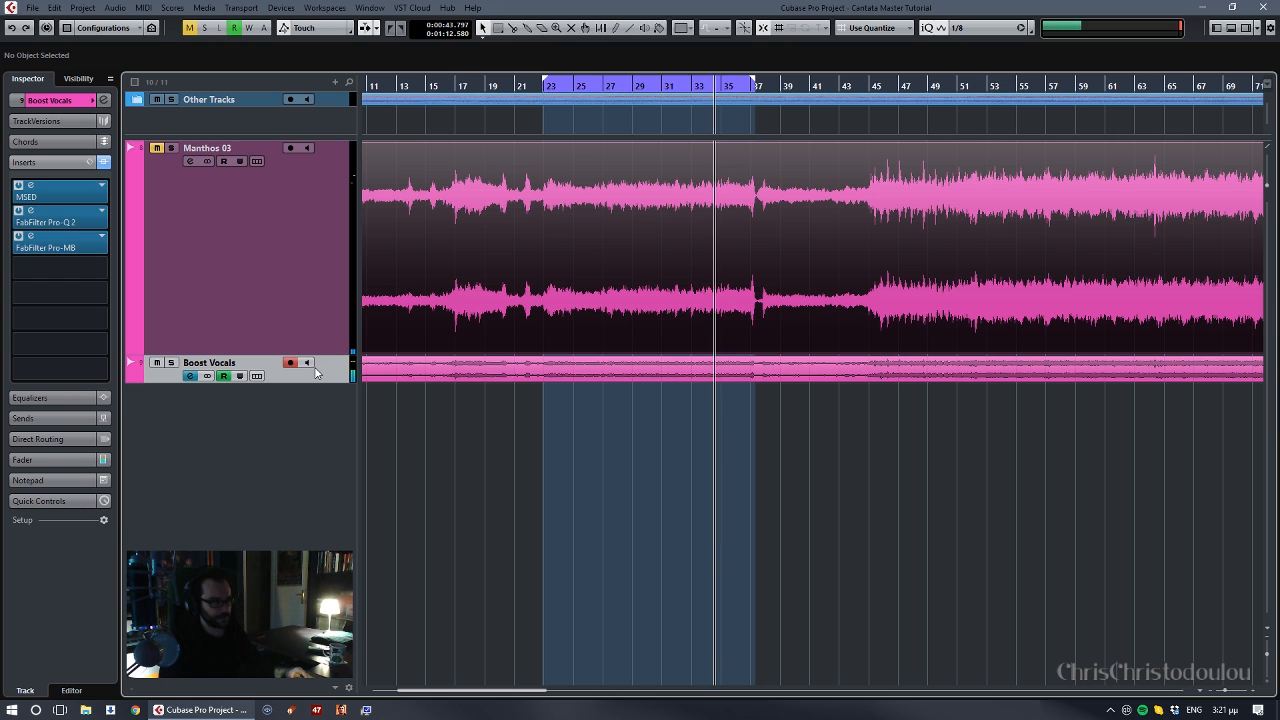
- Stop playback, rewind to about bar 20 and show the channel fader of the Boost Vocals track
key(space)
key(KP_Subtract)
key(KP_Subtract)
key(KP_Subtract)
key(KP_Subtract)
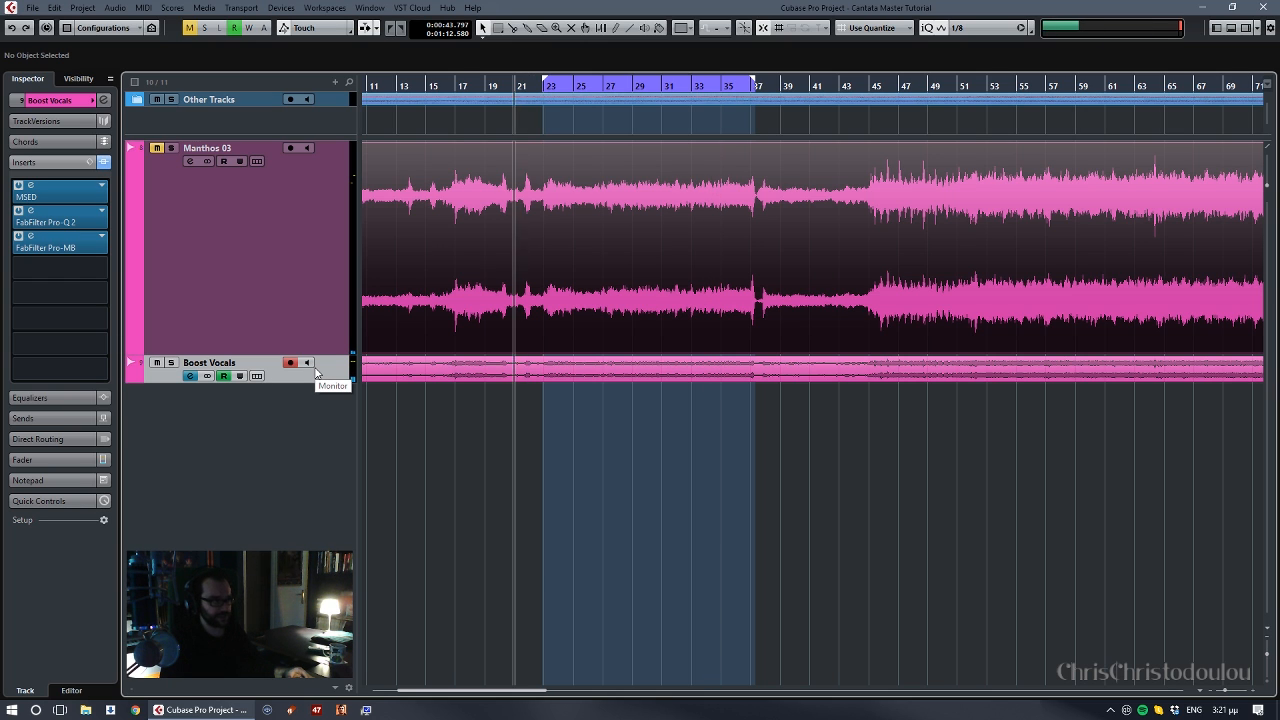
click(54, 462)
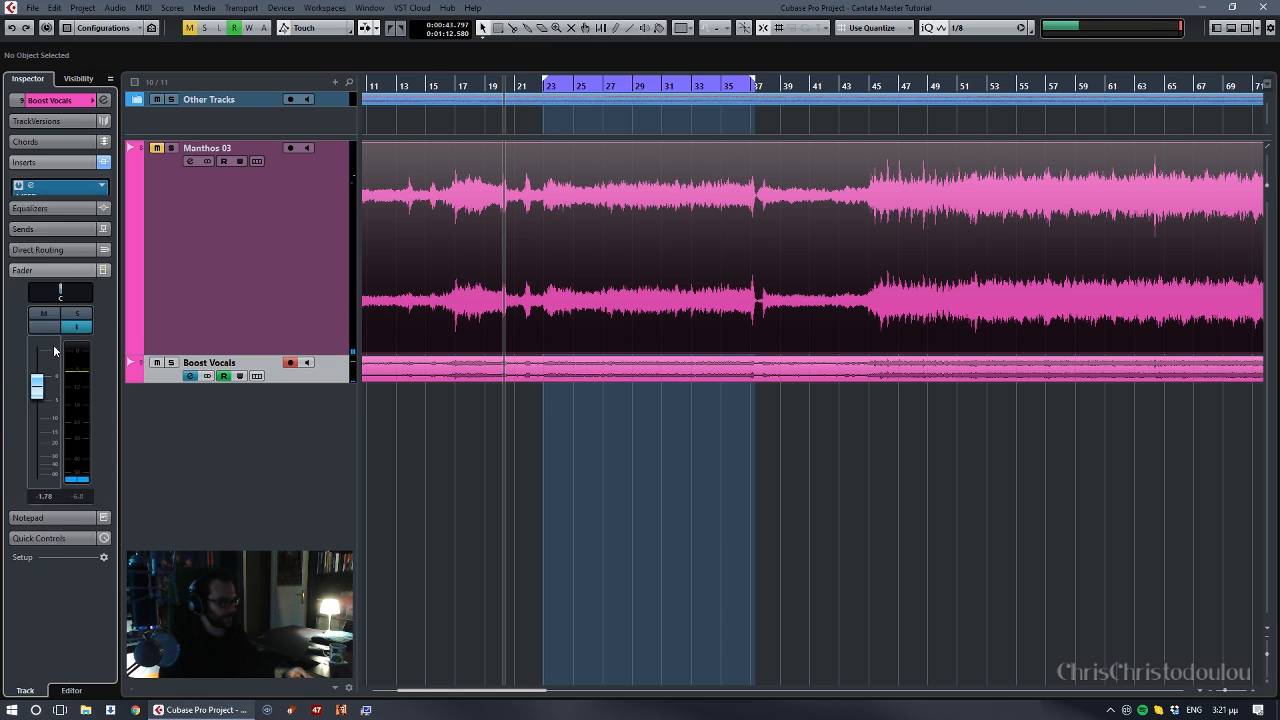
- Unmute the Manthos 03 track and lower the Boost Vocals fader to -∞
click(158, 163)
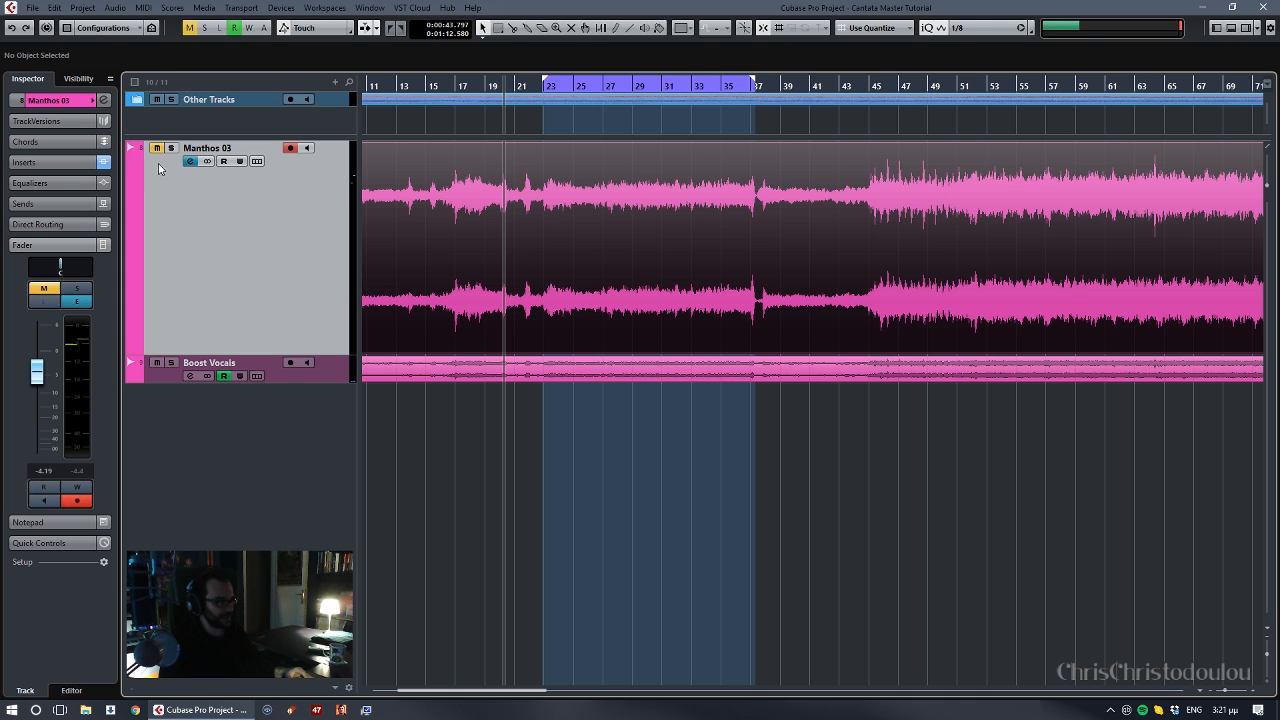
click(343, 373)
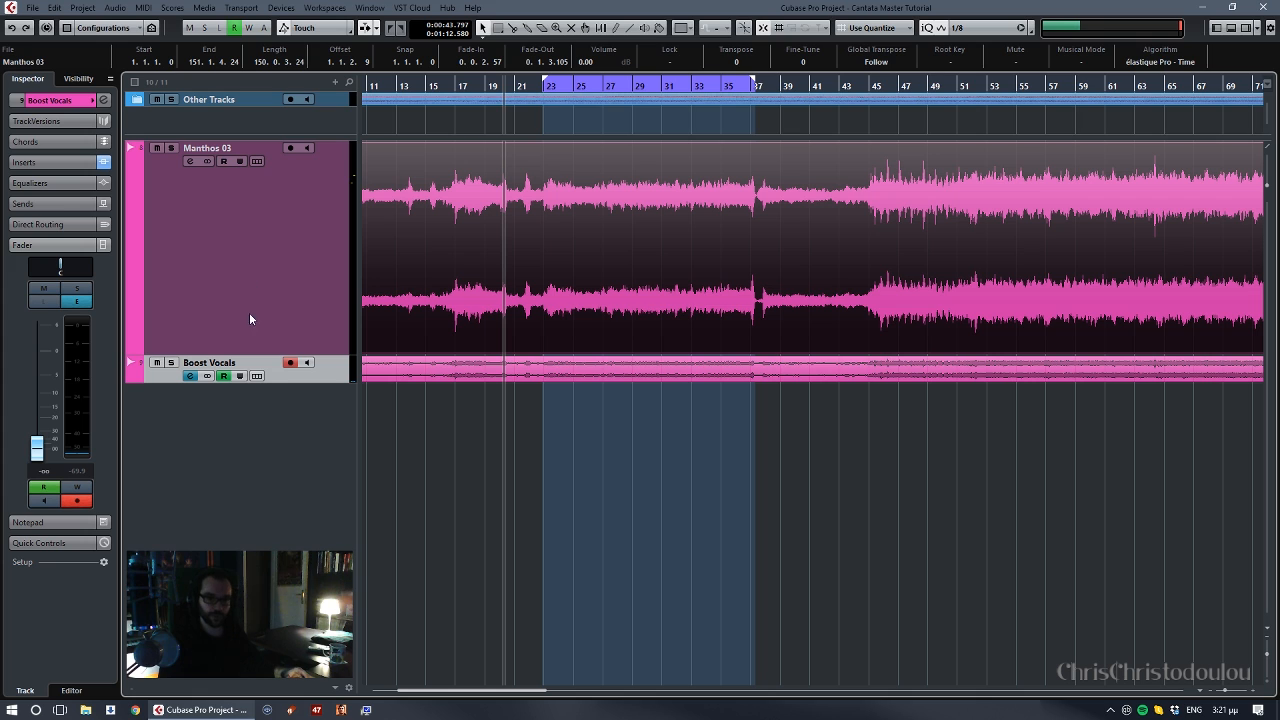
click(399, 375)
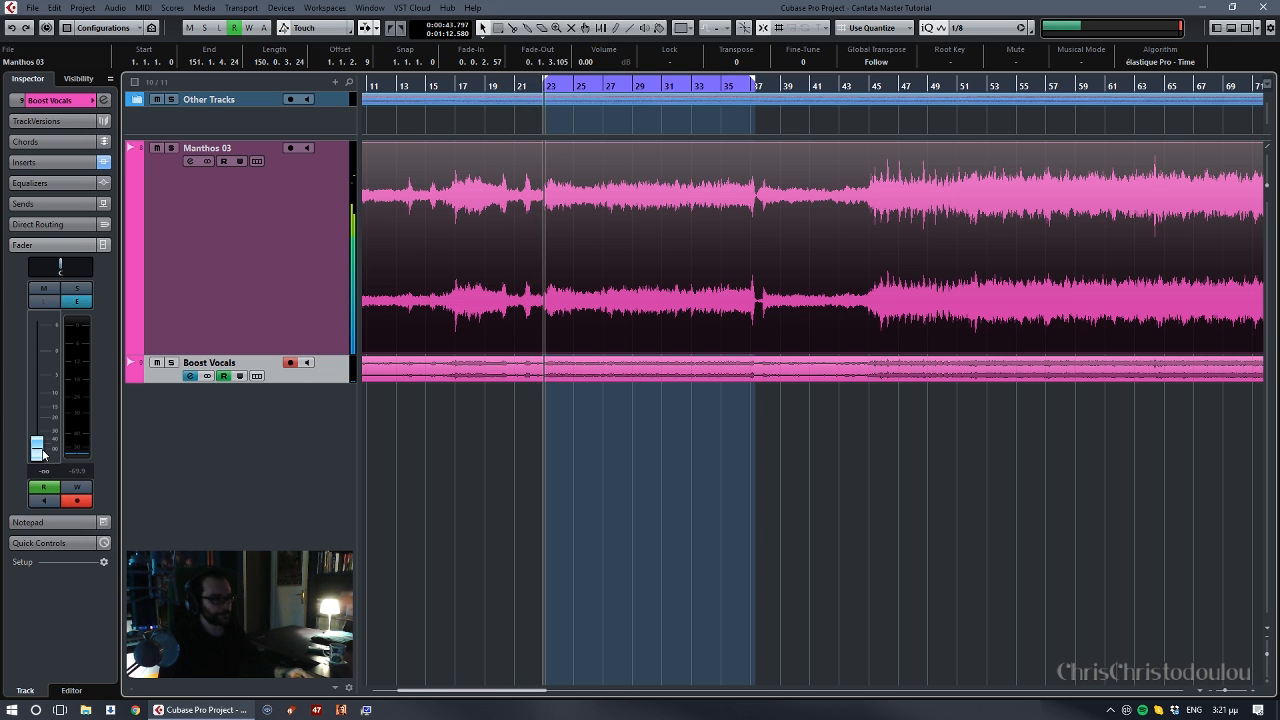
- Audition the boost during playback by raising the Boost Vocals fader to about -7.8 dB and returning it to -∞
drag(43, 455, 48, 393)
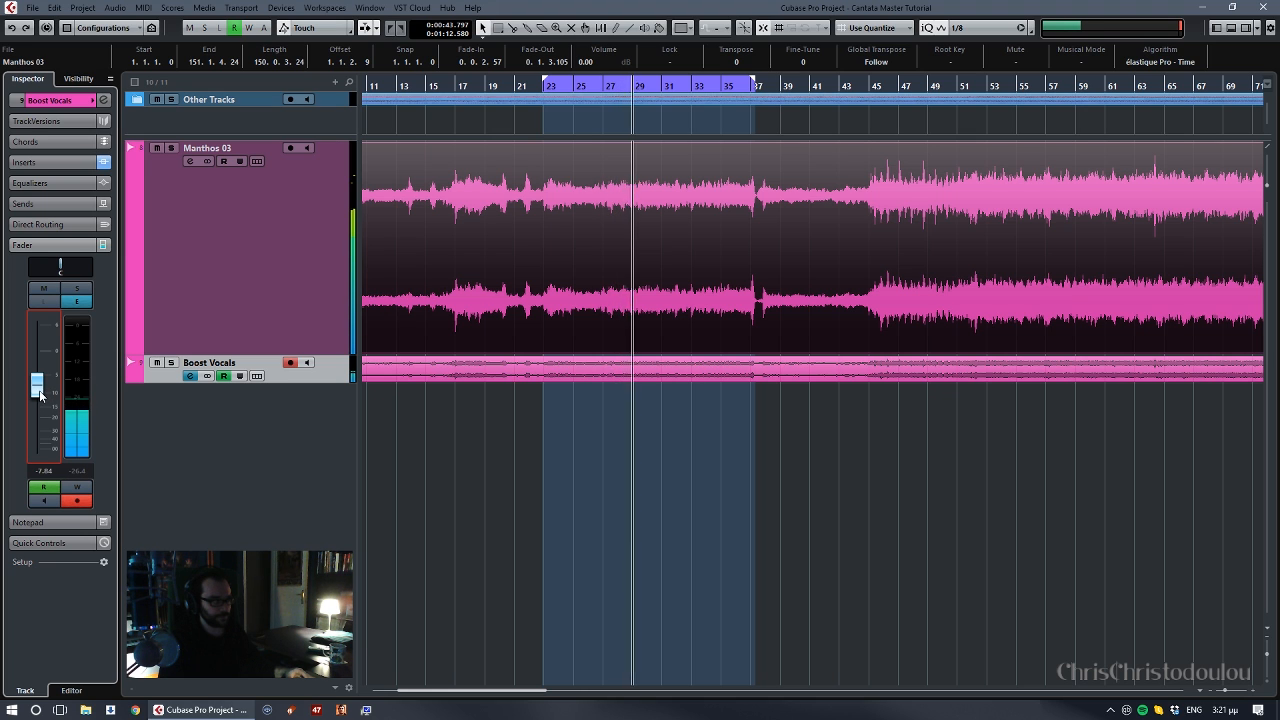
drag(37, 390, 37, 460)
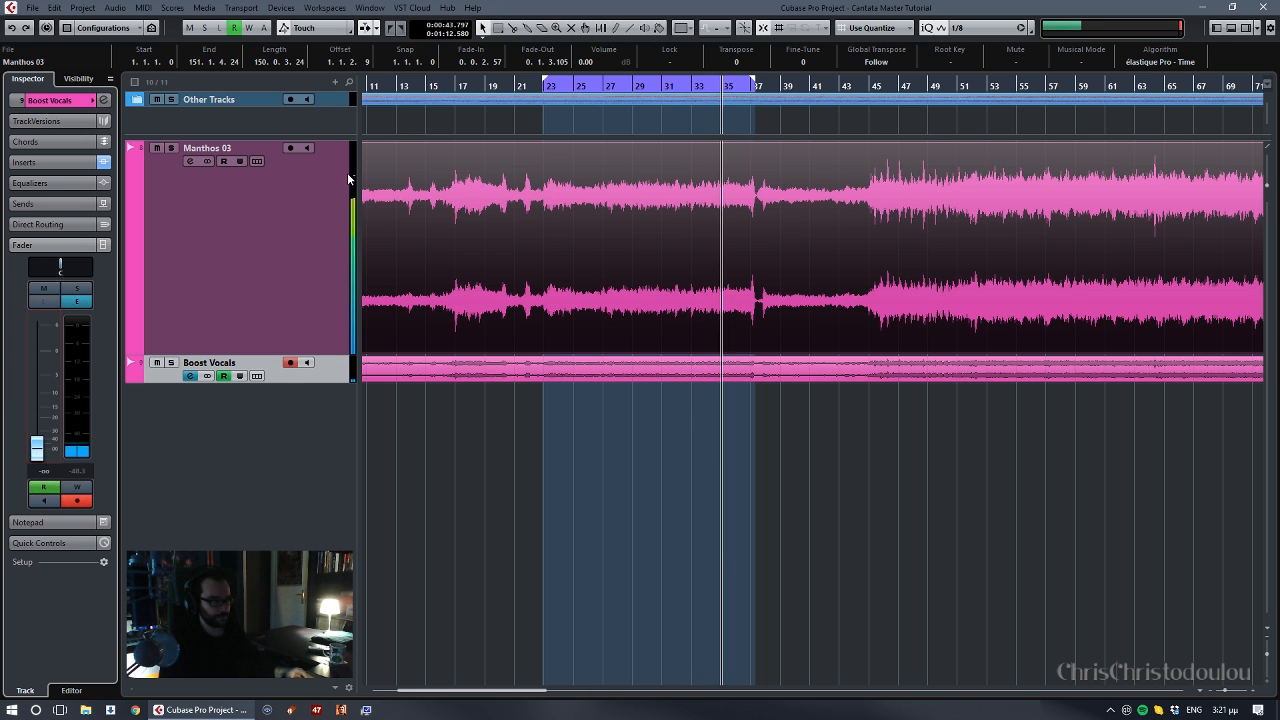
key(space)
- Set the loop range to bars 21 to 25 and audition Boost Vocals raised to about -2.2 dB and back to -∞
click(514, 91)
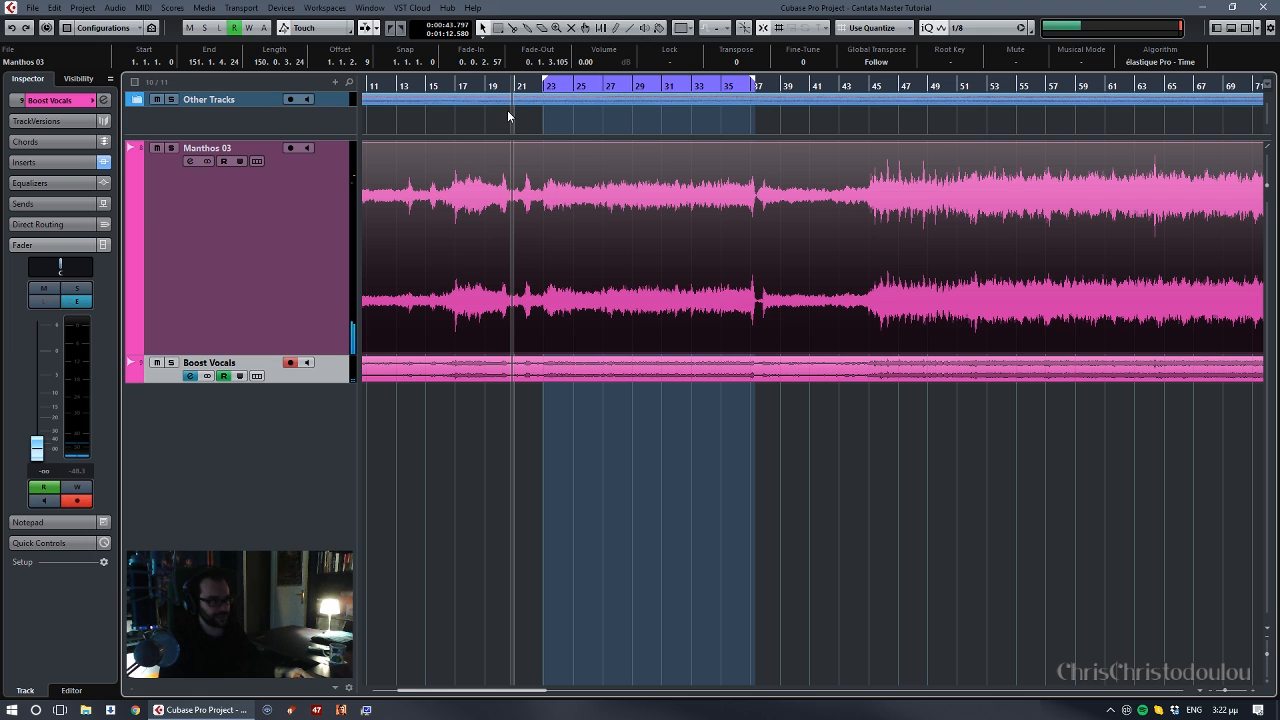
drag(545, 84, 515, 88)
drag(516, 79, 574, 80)
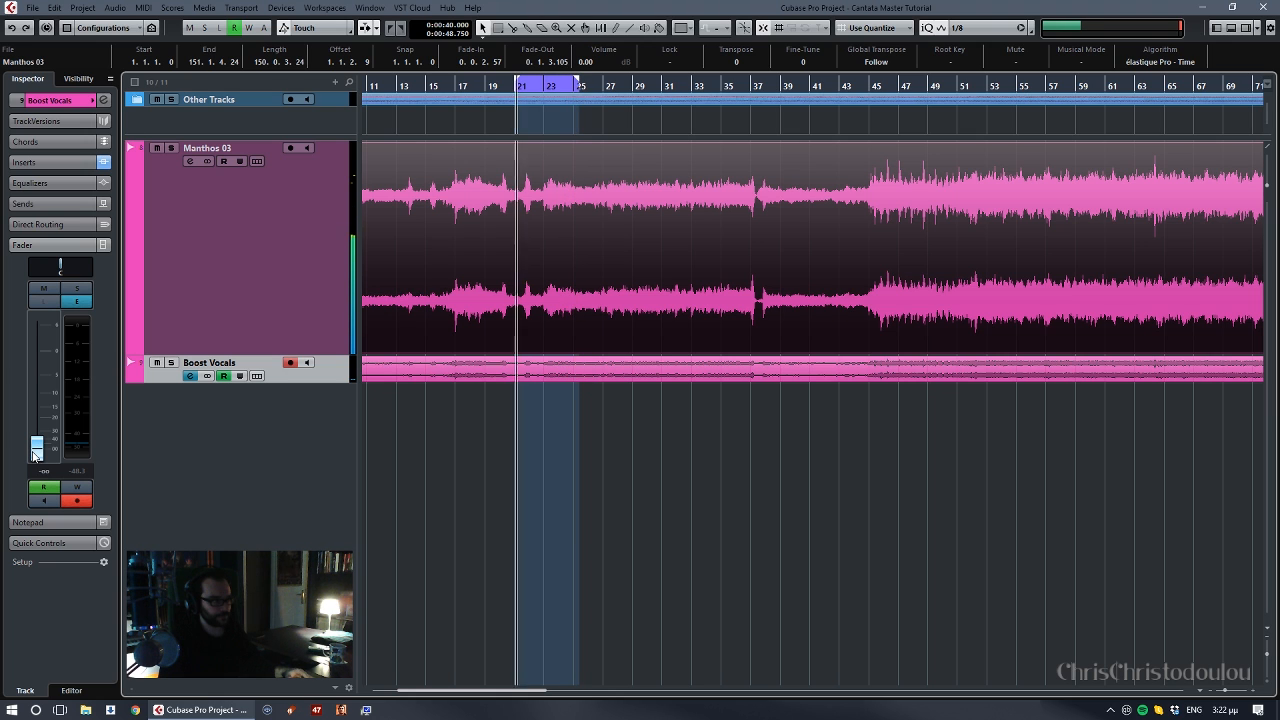
drag(35, 455, 40, 378)
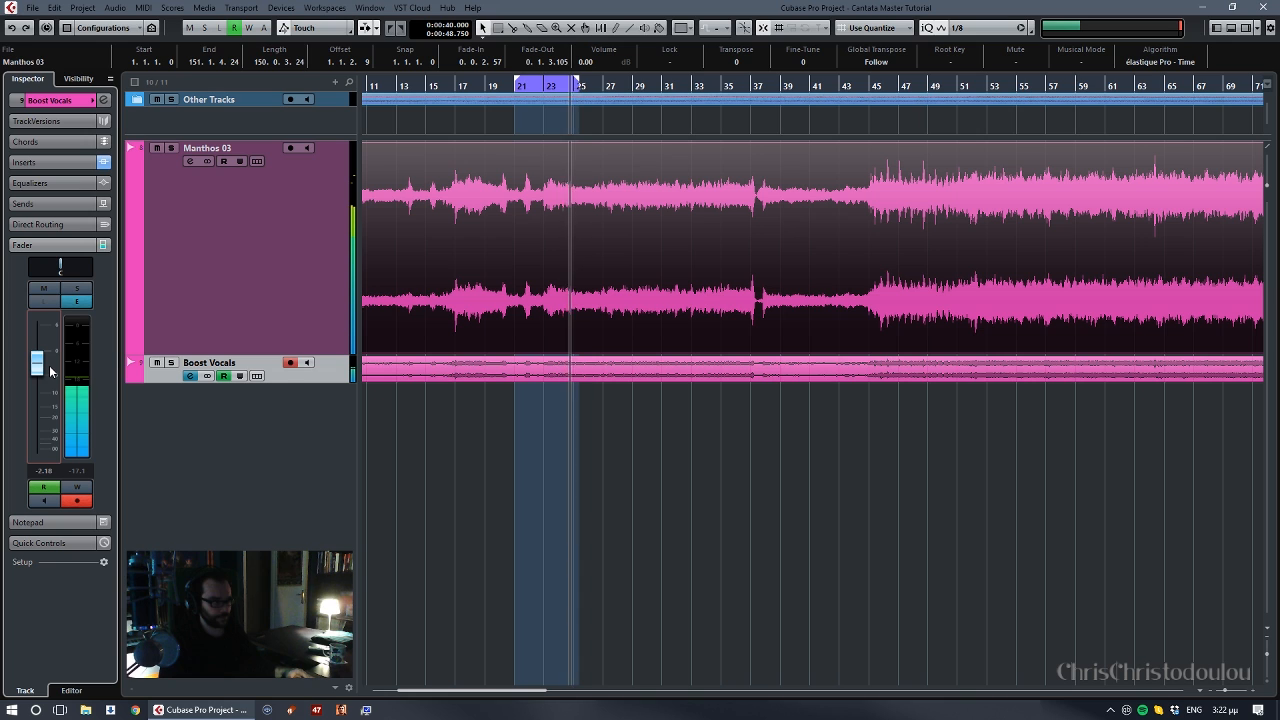
drag(50, 372, 65, 582)
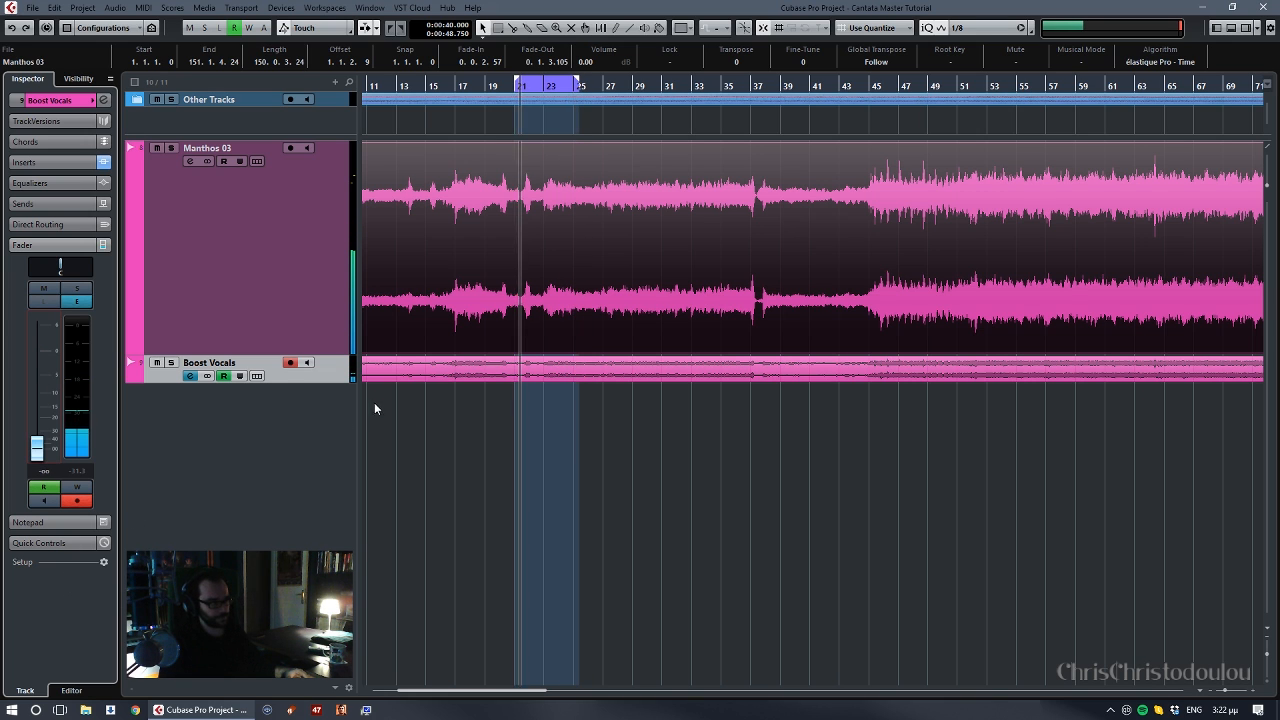
- Extend the loop range to about bar 37, raise the Boost Vocals fader to about -1 dB and return to about bar 19
drag(578, 88, 750, 120)
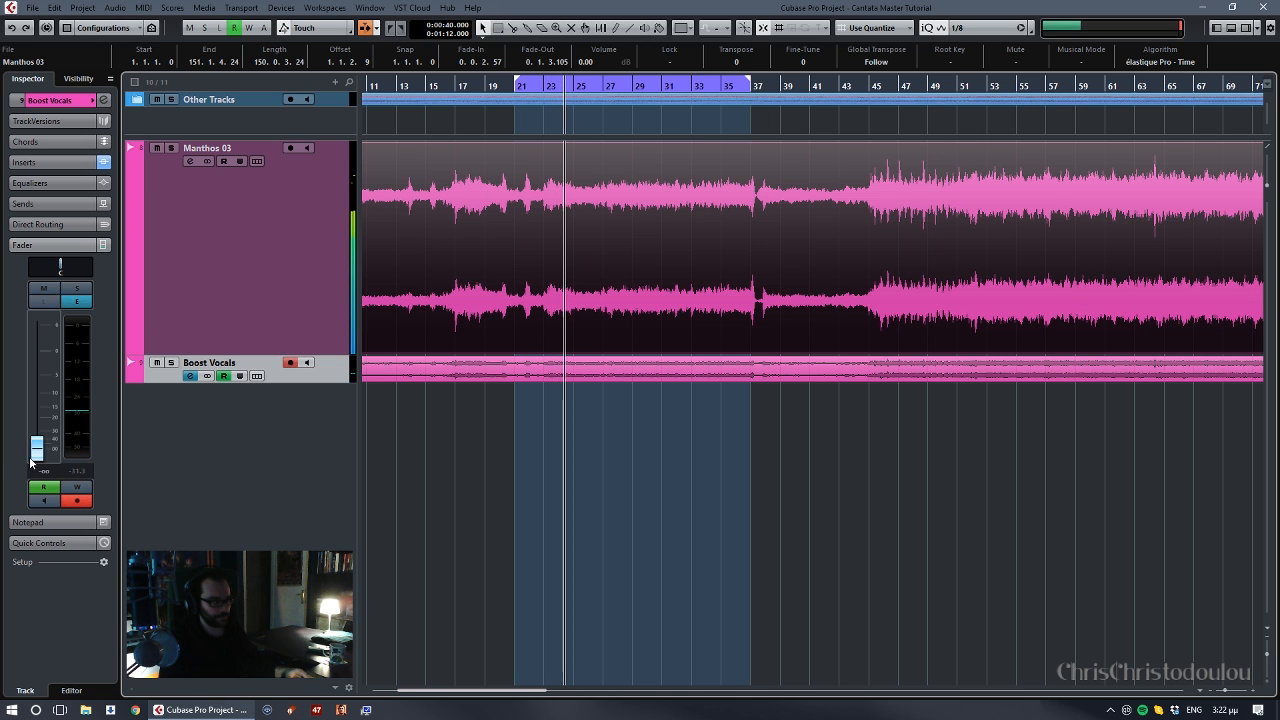
drag(33, 452, 49, 360)
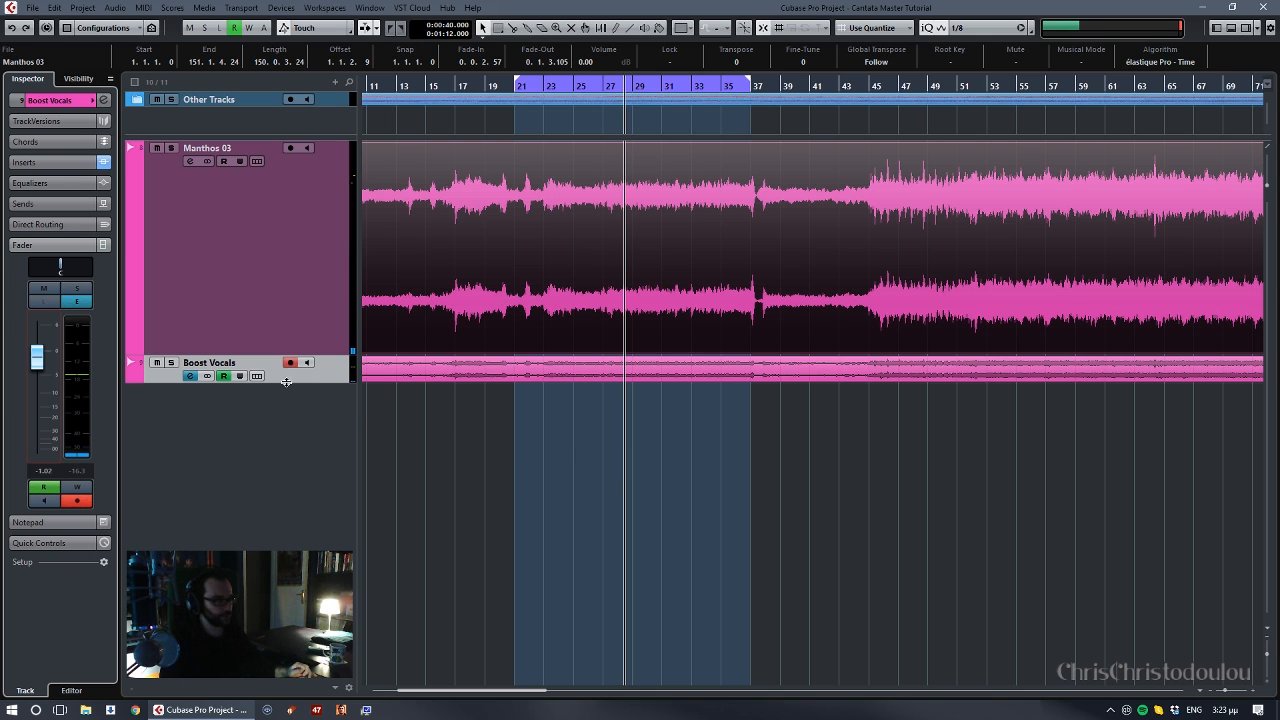
click(486, 91)
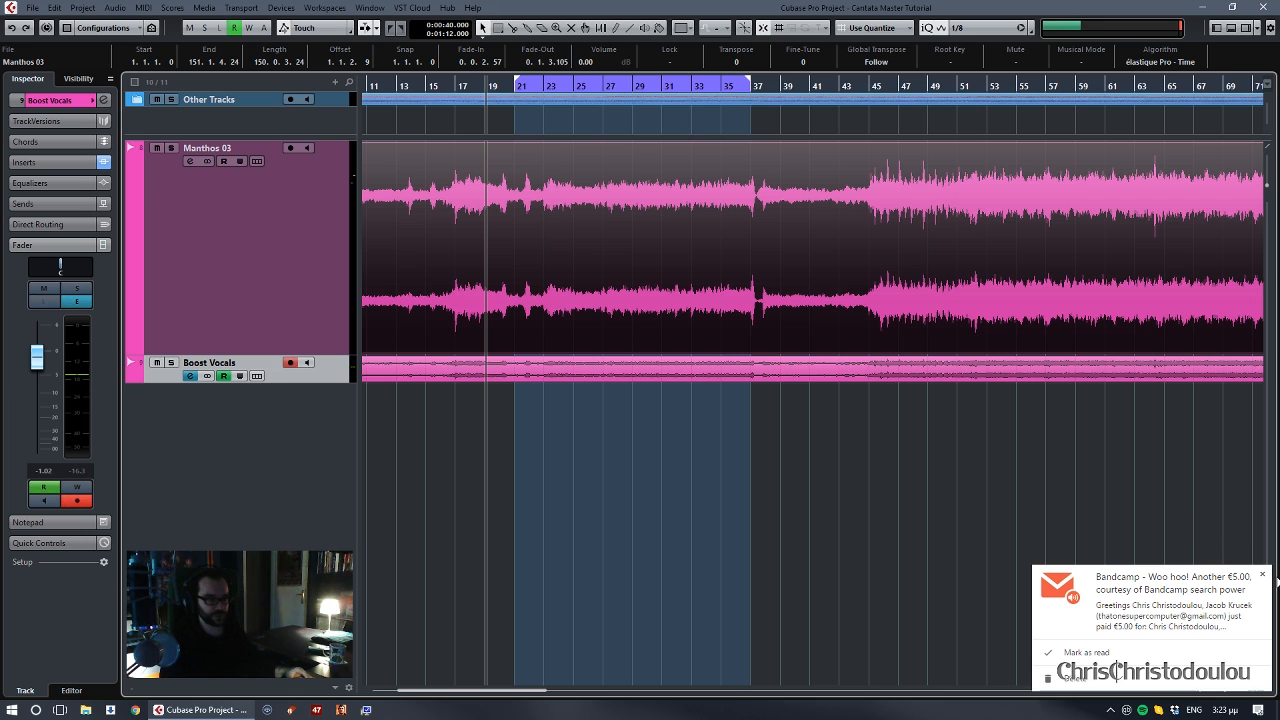
- Dismiss the mail notification and examine the level changes along the Manthos 03 waveform across the song
click(1262, 575)
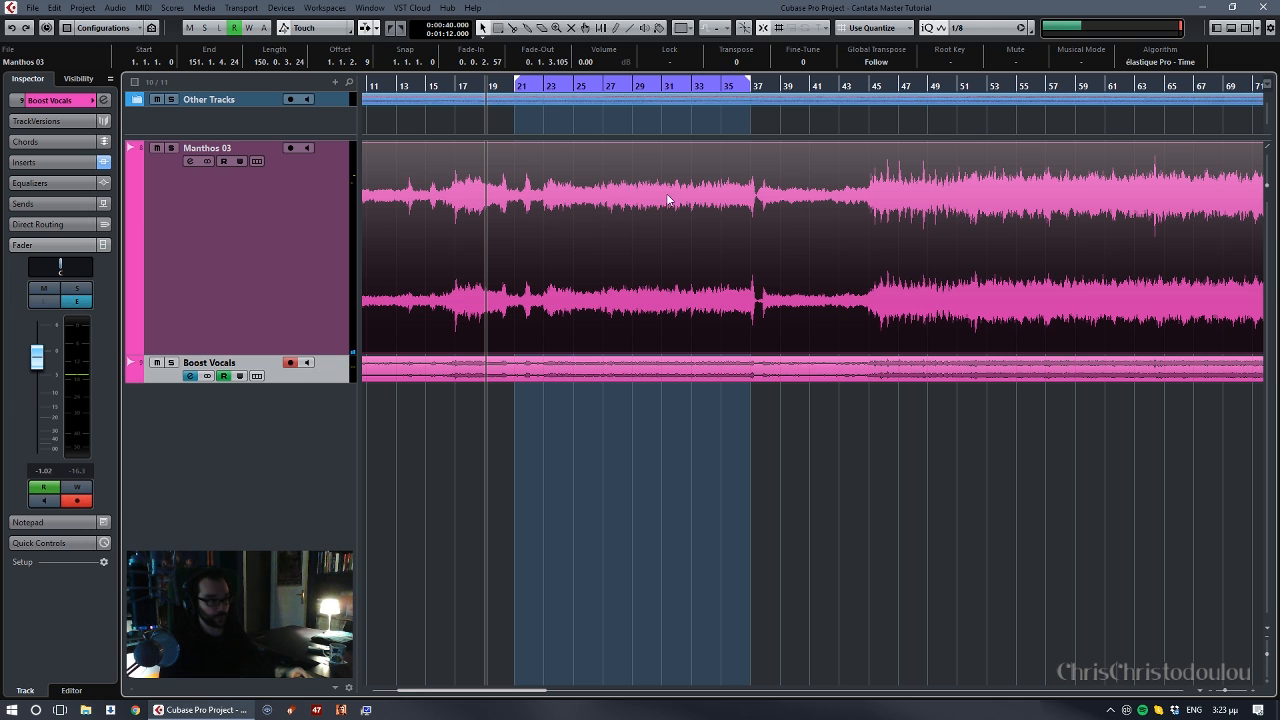
scroll(786, 239, left, 5)
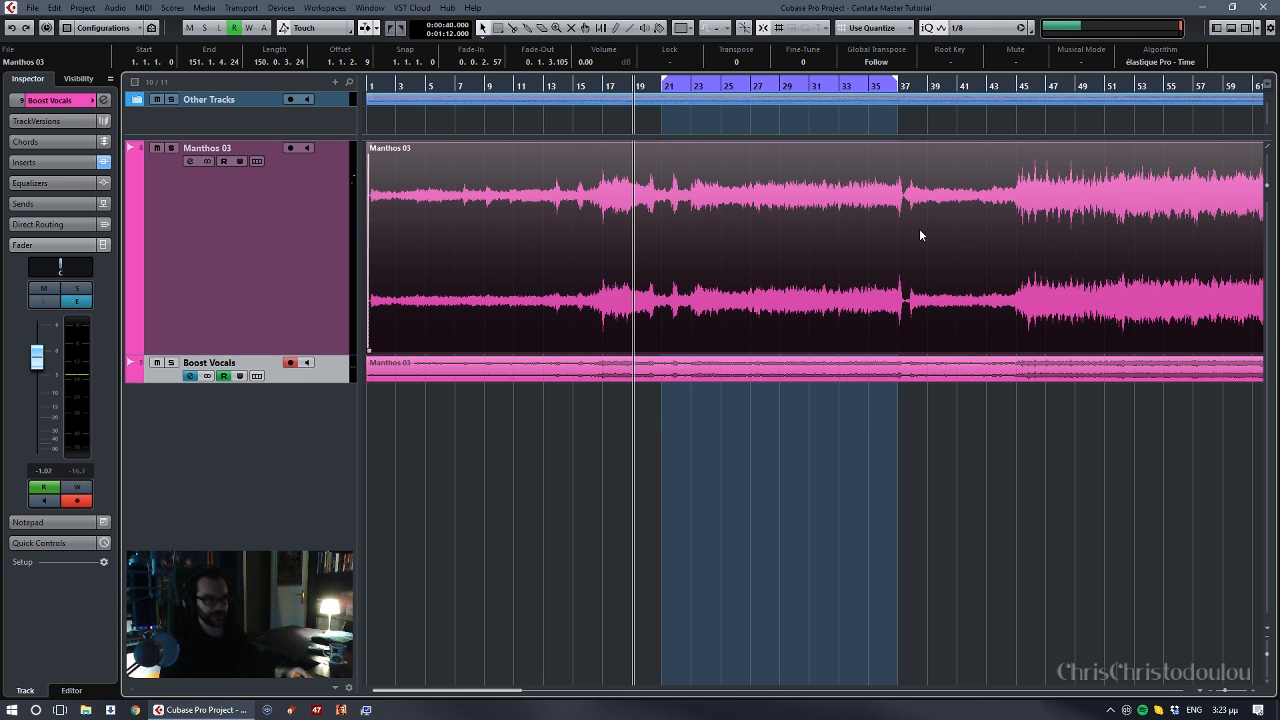
scroll(920, 232, right, 5)
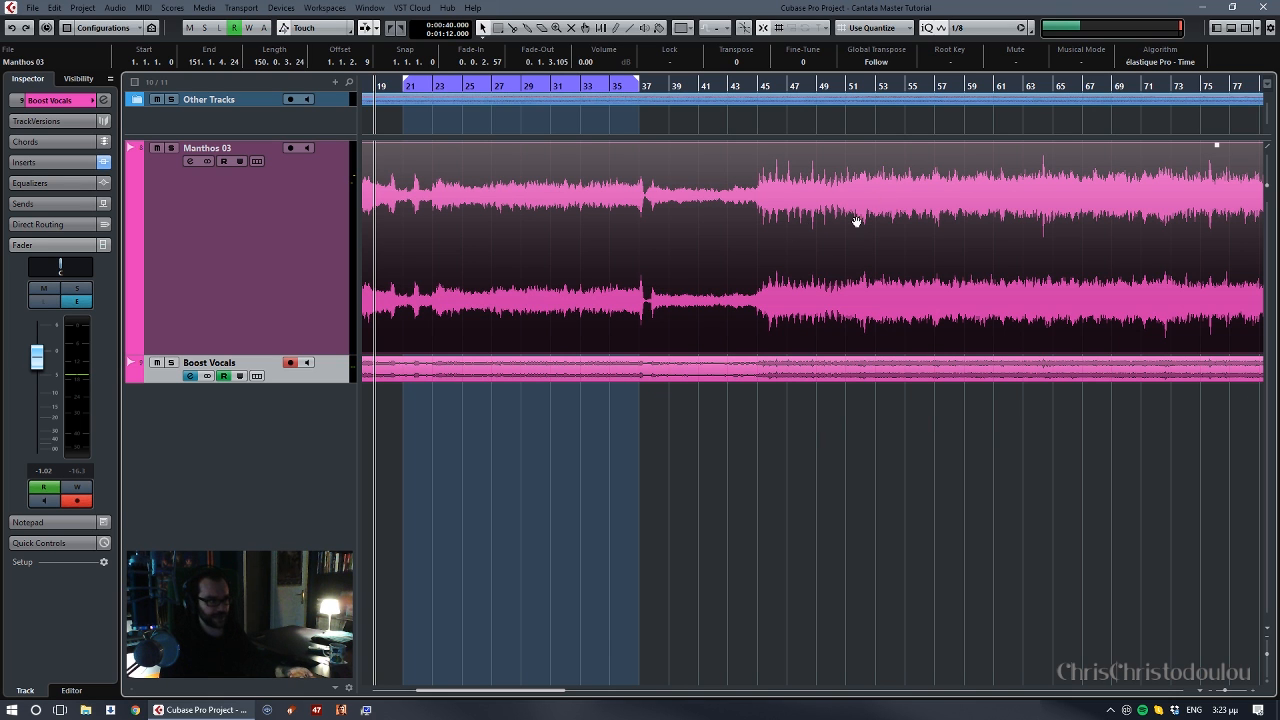
key(g)
key(g)
key(g)
key(g)
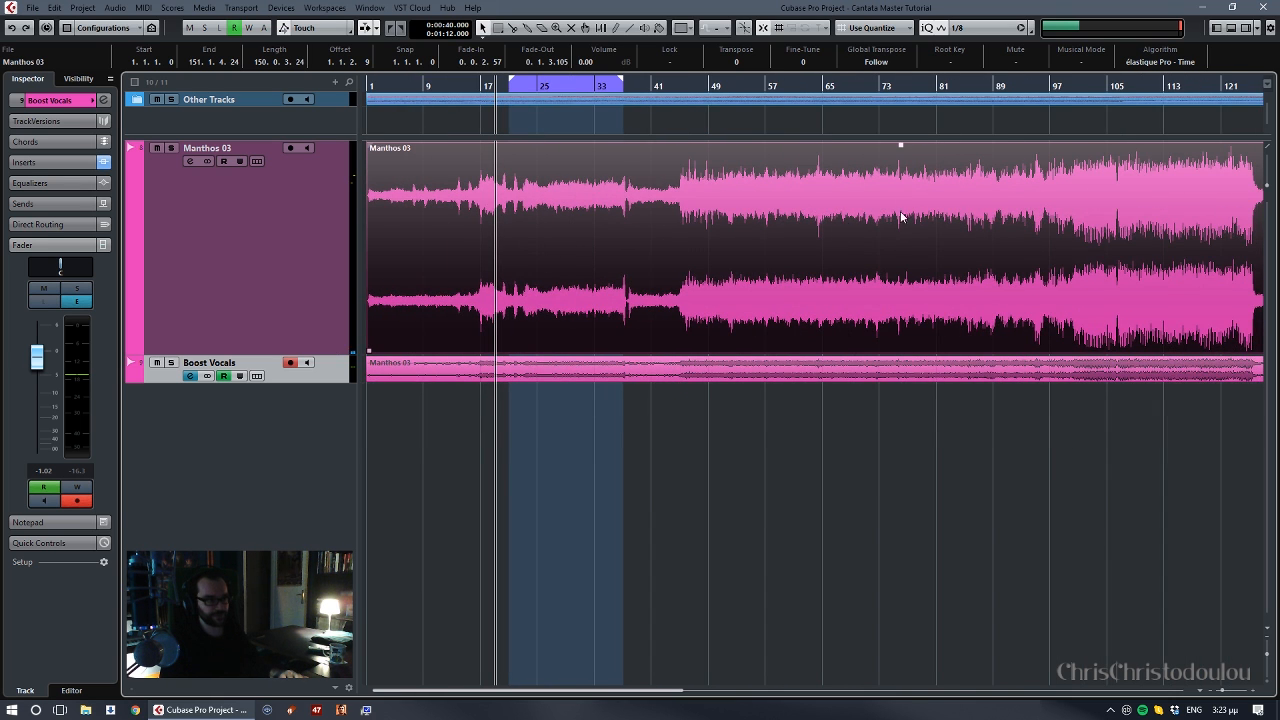
key(h)
key(h)
key(h)
key(h)
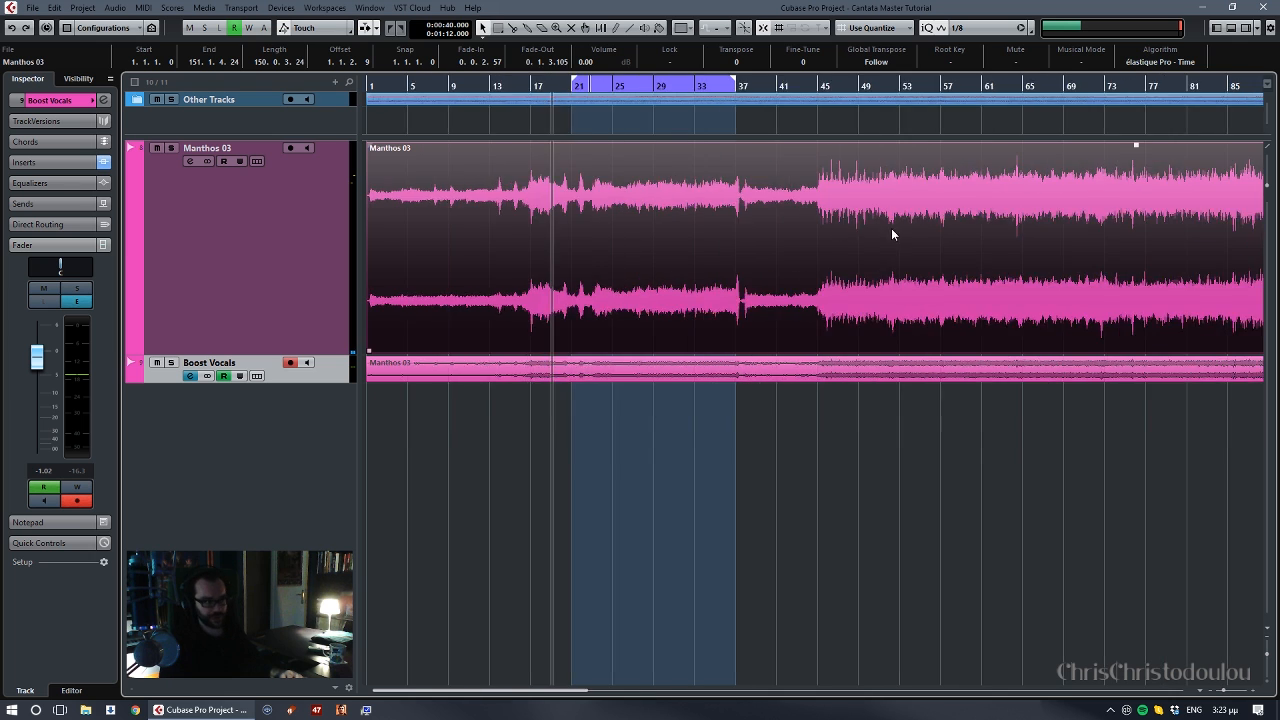
scroll(811, 233, right, 2)
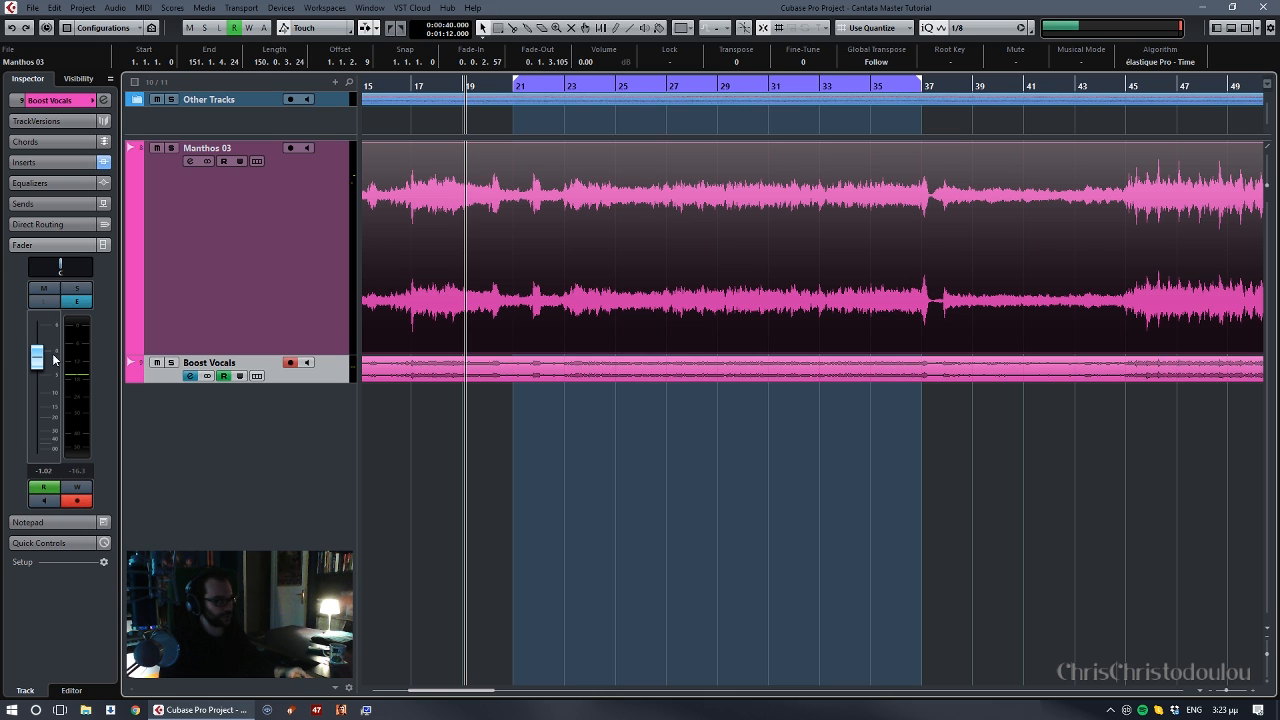
- Lower the Boost Vocals fader to -∞ and enable automation writing on that track
drag(38, 358, 40, 424)
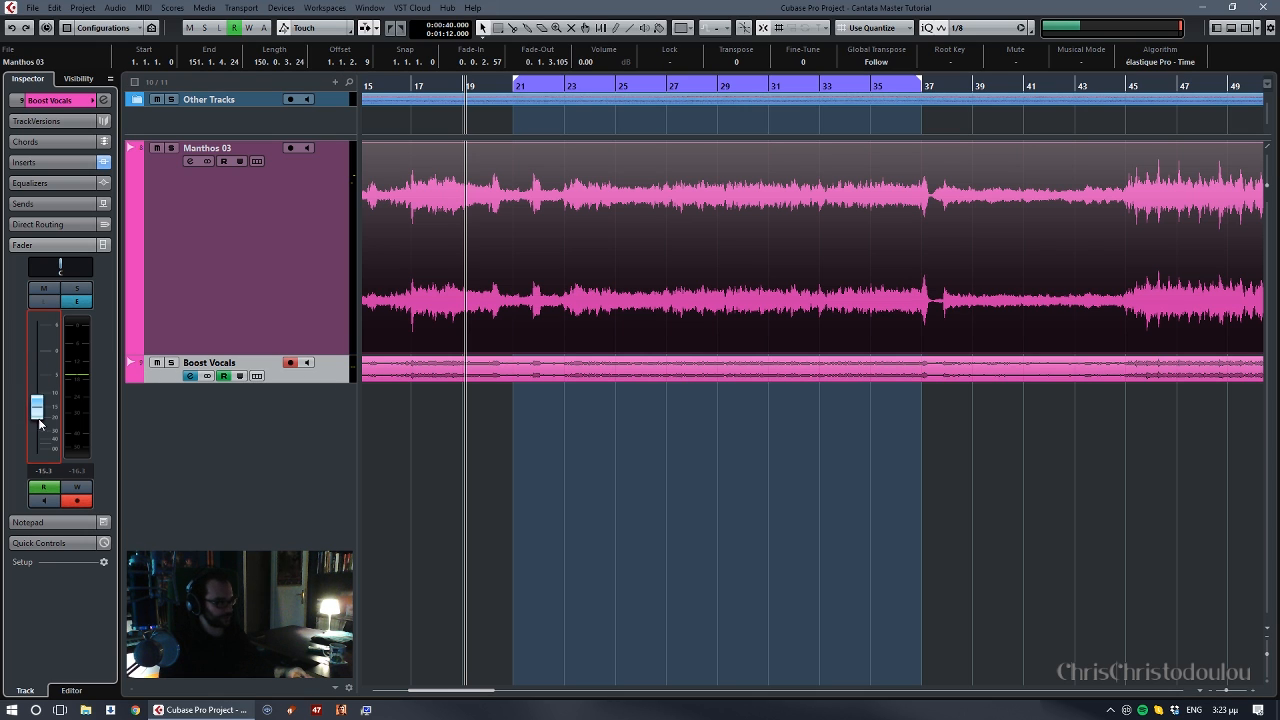
click(239, 376)
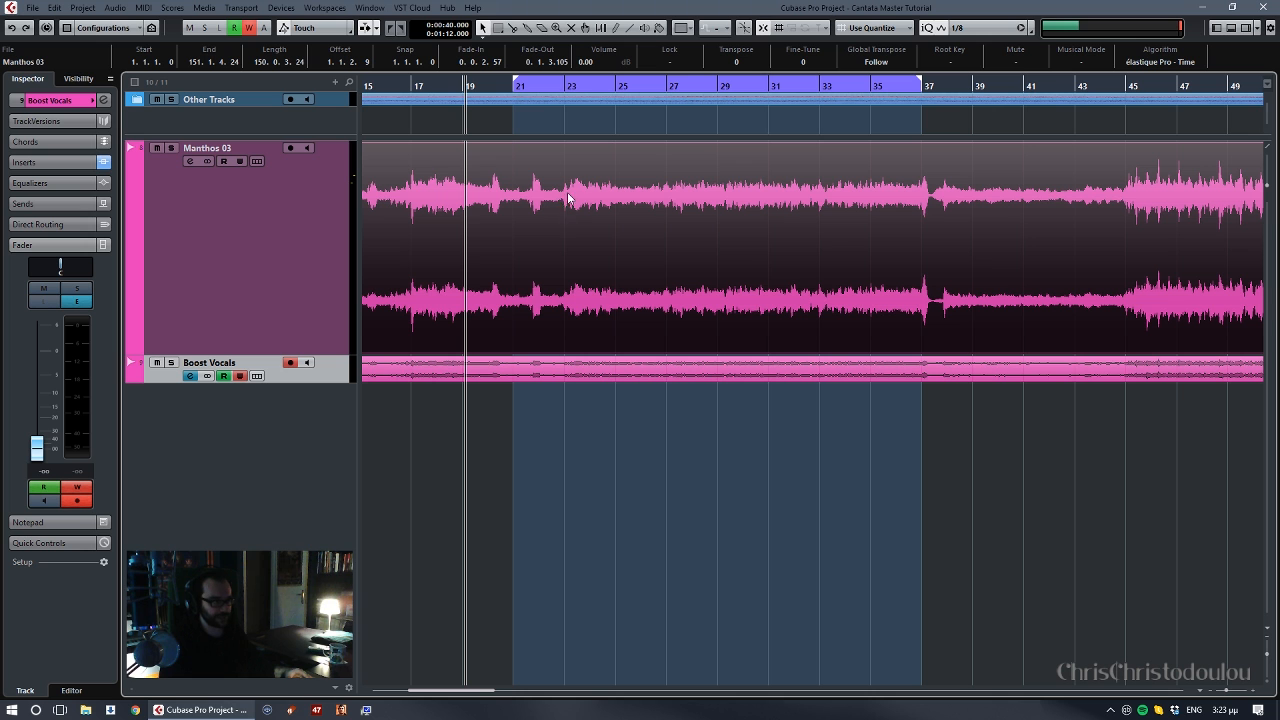
- Play the vocal entry and write a Boost Vocals volume fade-in from -∞ to -0.44 dB between about bars 22.4 and 23.4
key(h)
key(h)
key(h)
drag(897, 211, 566, 223)
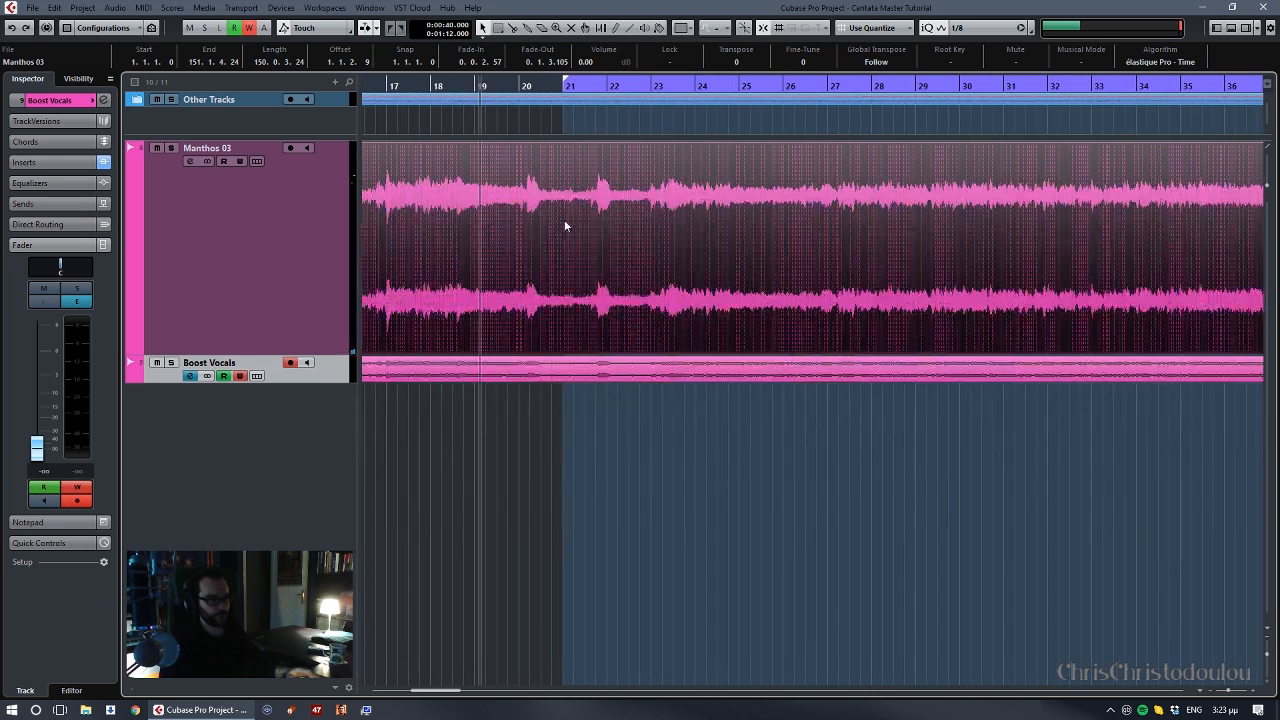
key(g)
drag(942, 204, 658, 218)
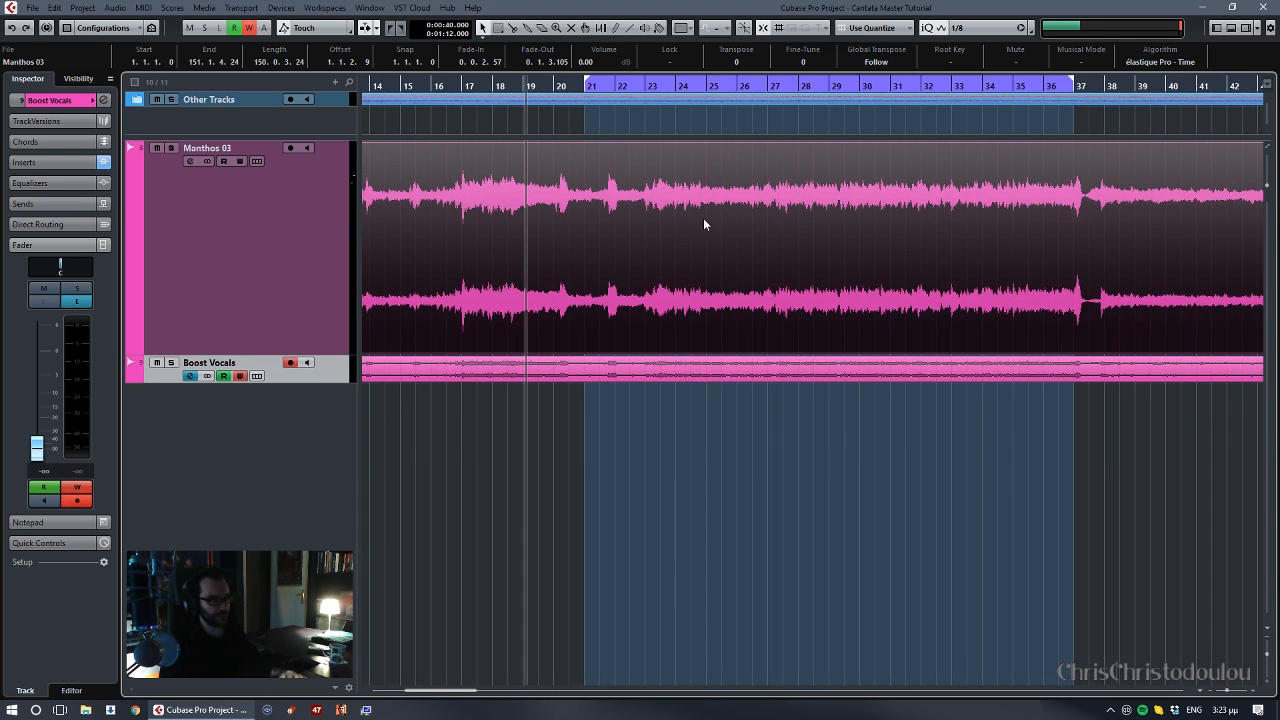
click(38, 451)
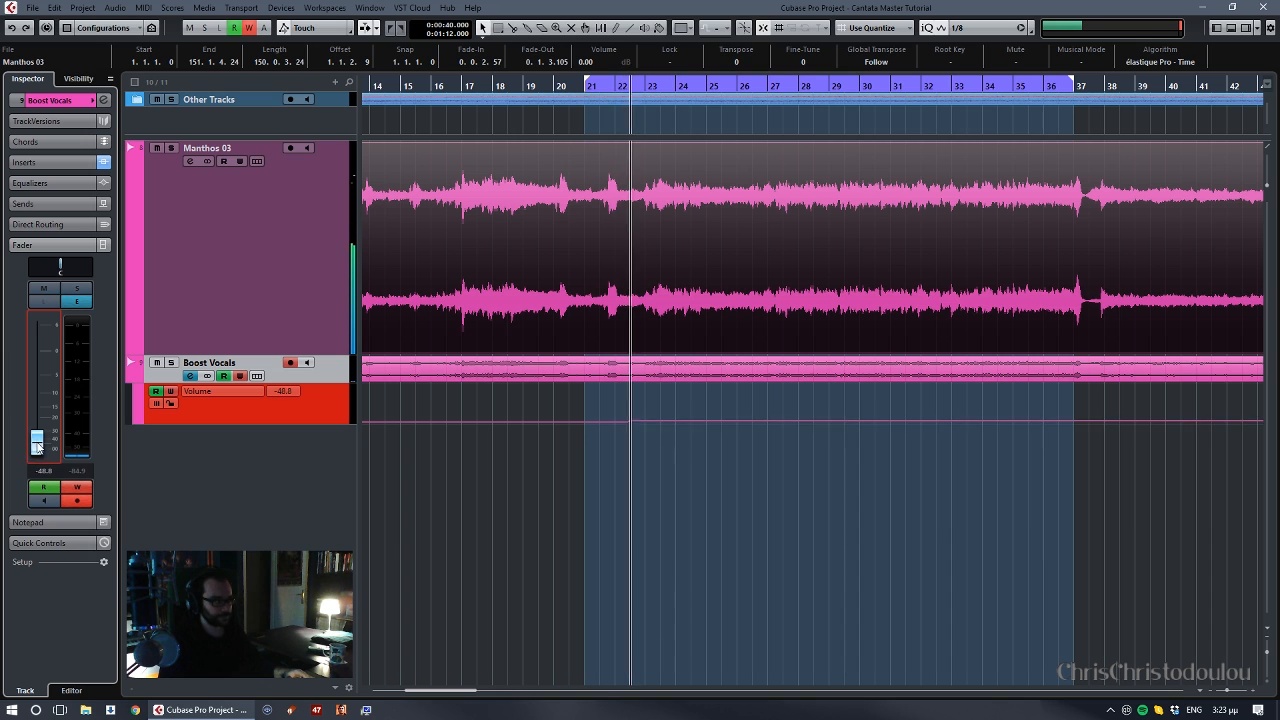
drag(38, 452, 42, 357)
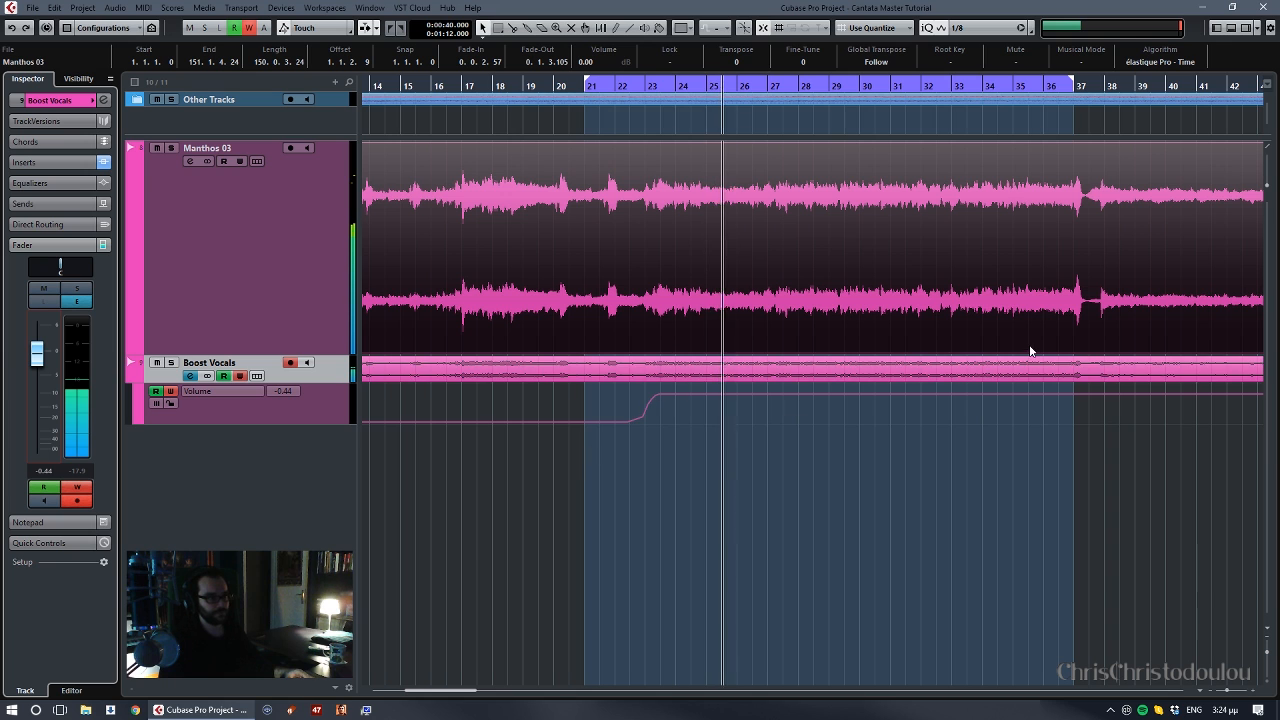
- Turn off looping and write a Boost Vocals volume fade-out to -∞ between about bars 35.5 and 37
key(KP_Divide)
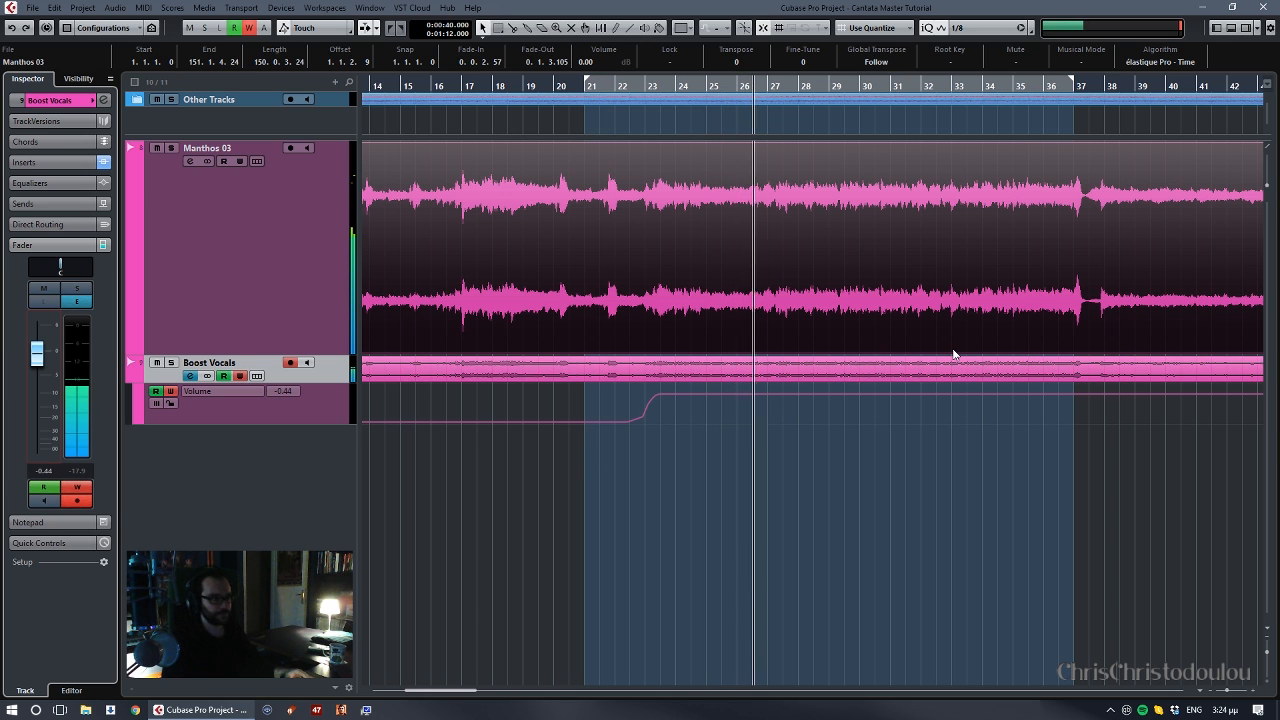
scroll(992, 273, right, 1)
scroll(991, 266, right, 3)
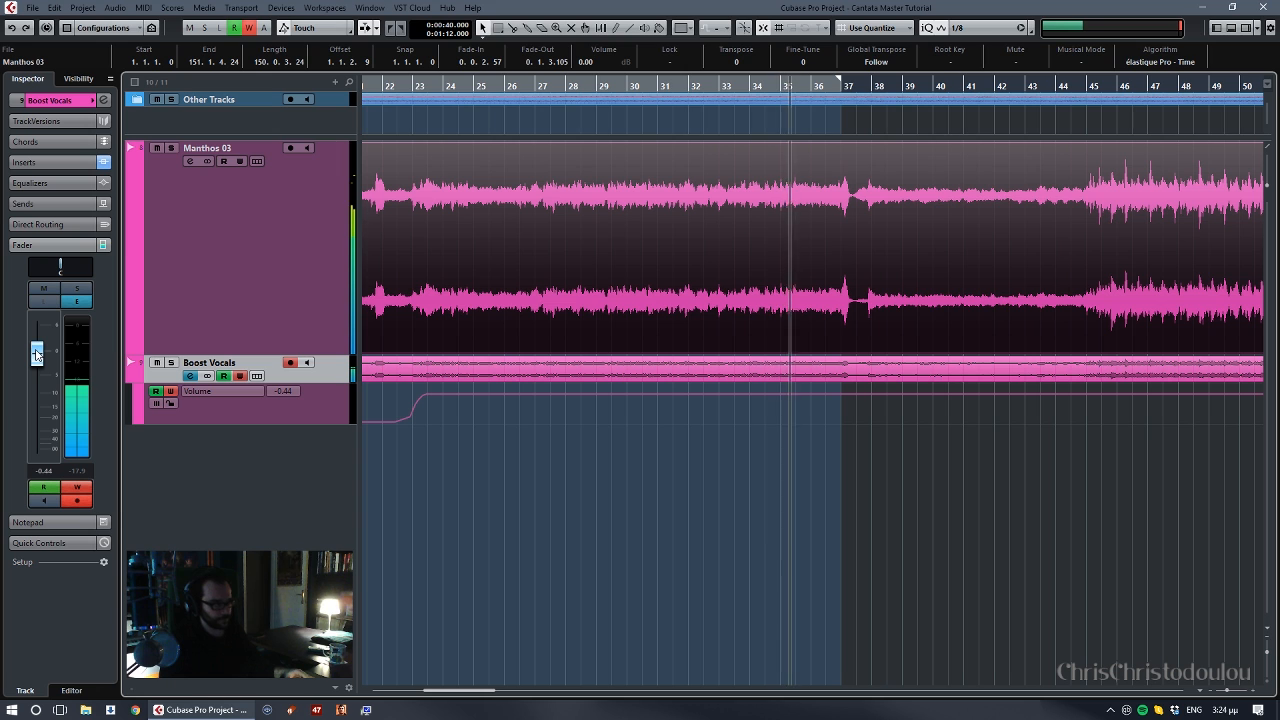
drag(37, 352, 37, 448)
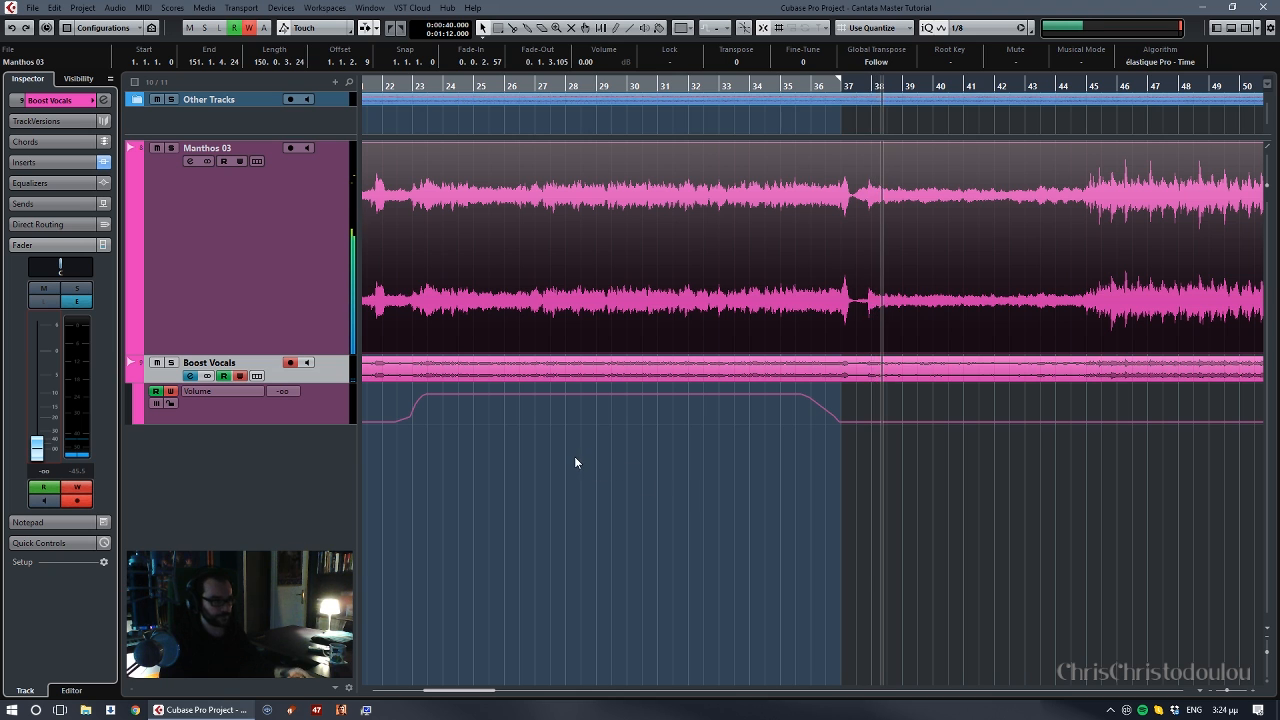
- Try shifting the points of the Boost Vocals volume fade-in later, so the ramp starts at about bar 22.7
scroll(595, 425, left, 5)
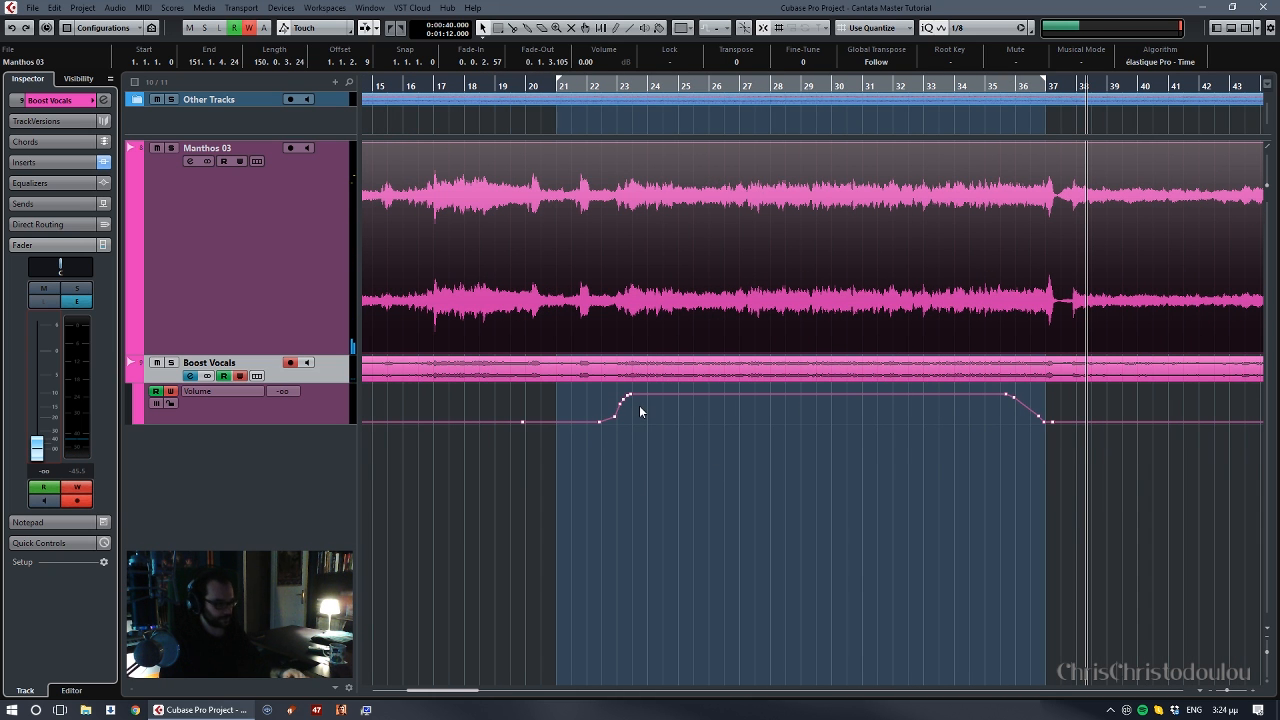
key(h)
key(h)
scroll(680, 428, left, 4)
drag(1041, 485, 1110, 485)
key(h)
key(h)
key(h)
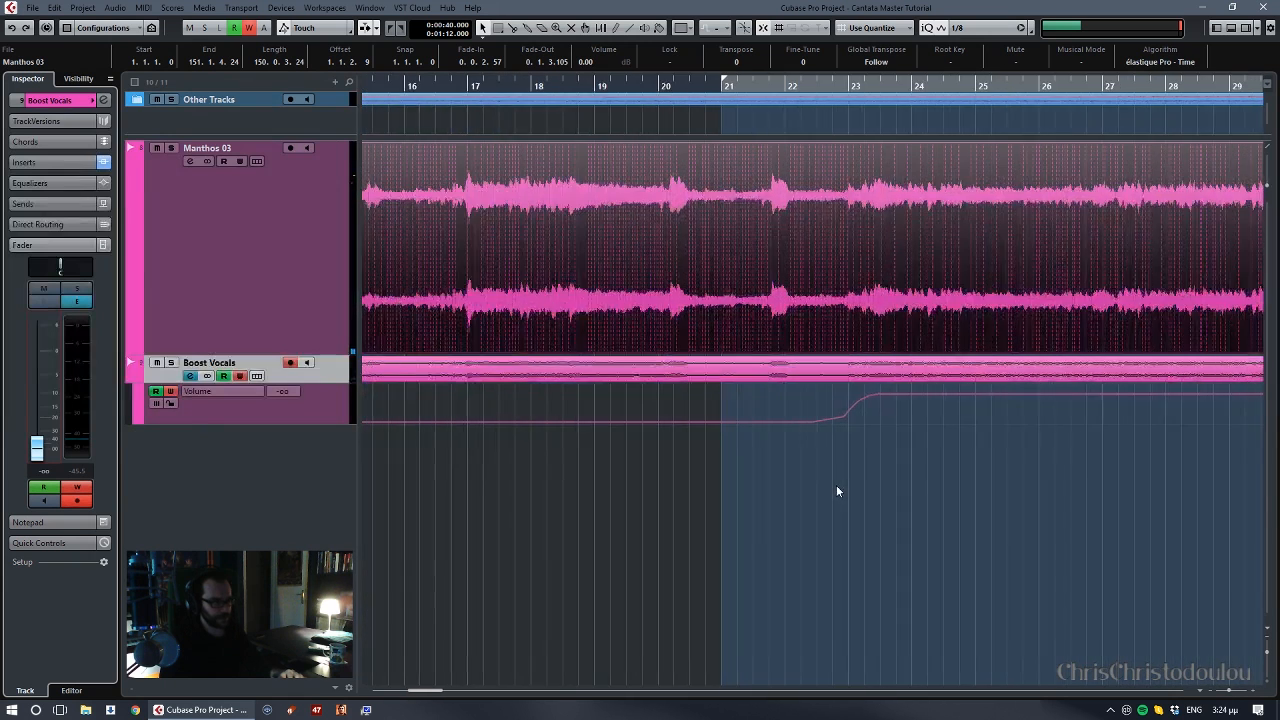
drag(987, 476, 815, 481)
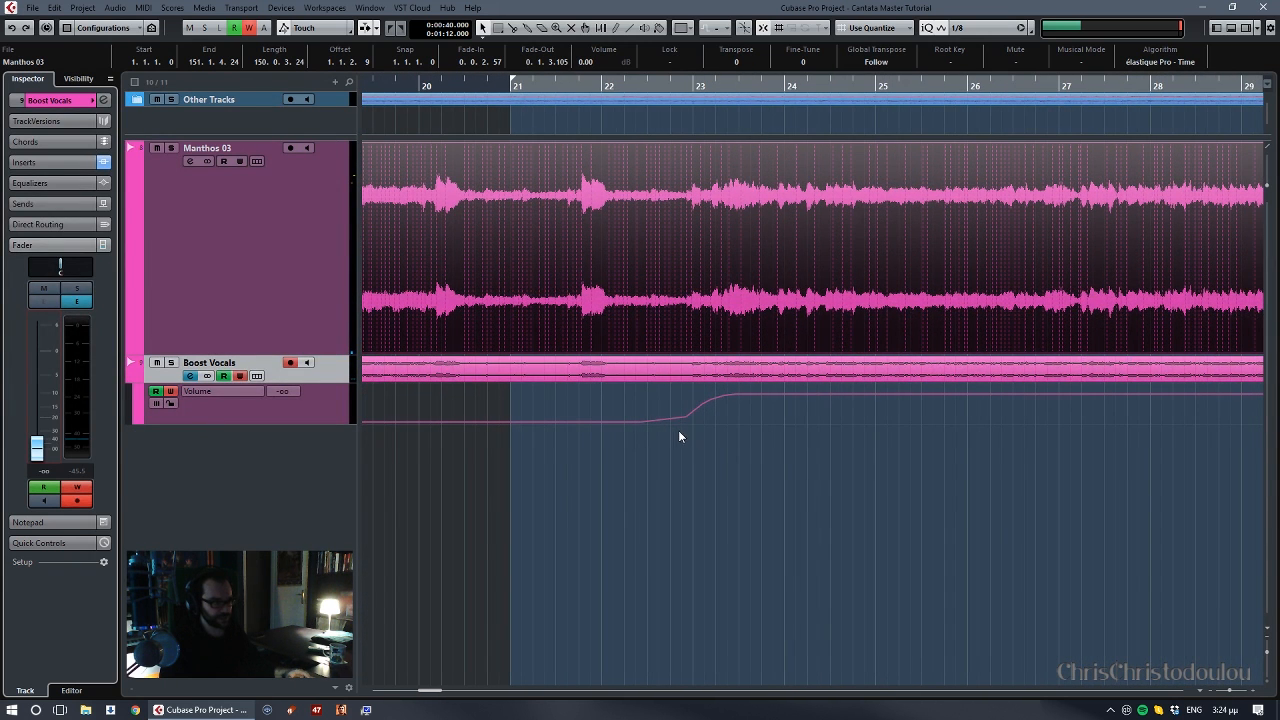
drag(636, 422, 749, 398)
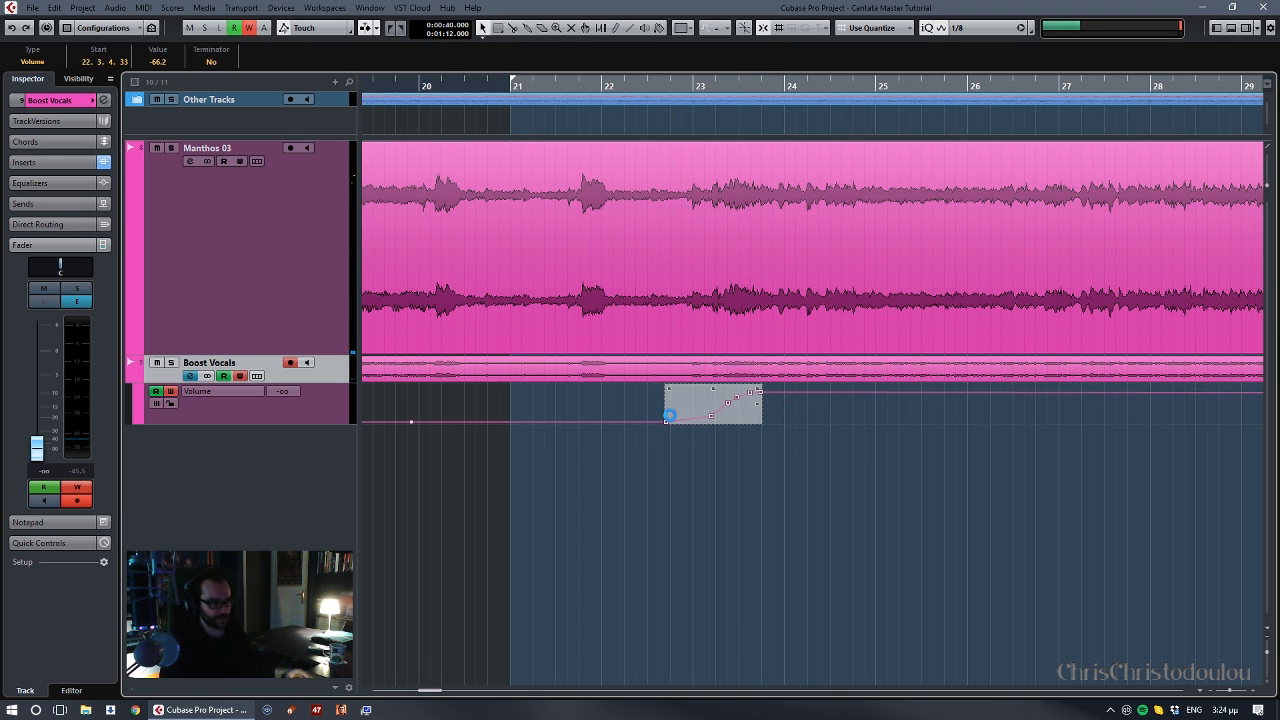
drag(669, 414, 718, 420)
click(685, 452)
click(651, 450)
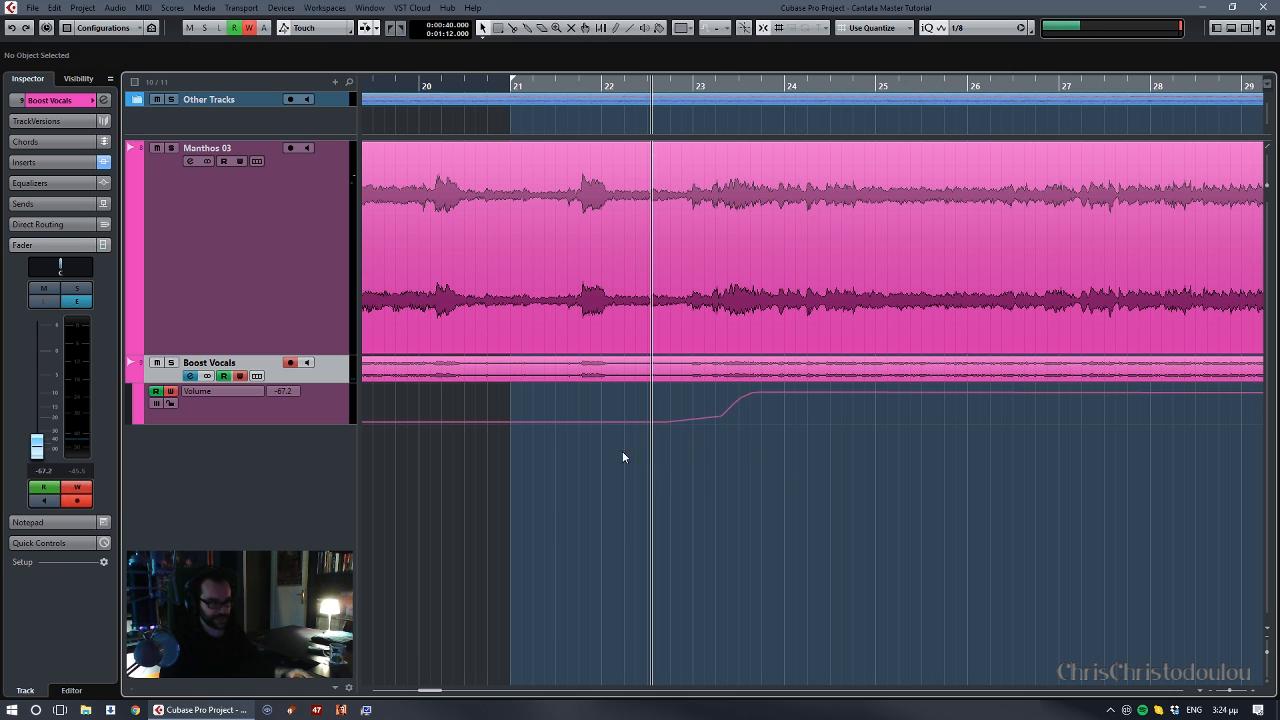
- Select the Manthos 03 track, audition the shifted fade-in and undo the shift of its automation points
click(225, 348)
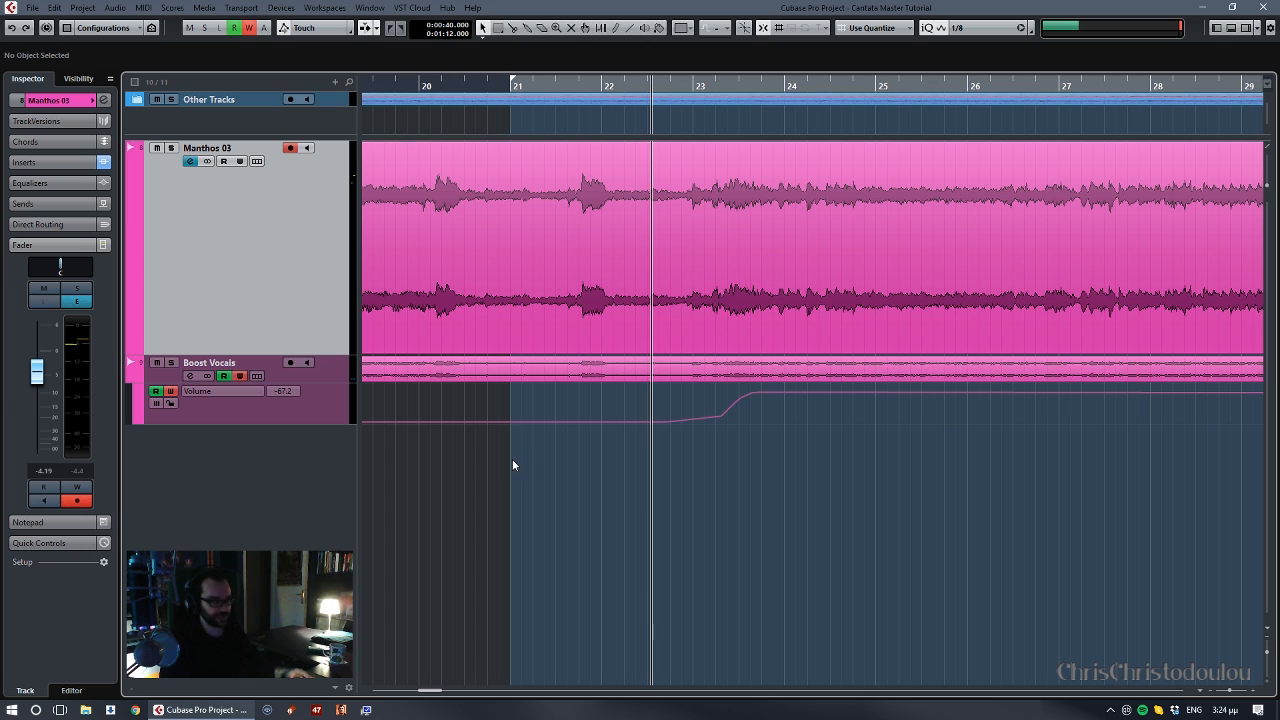
key(space)
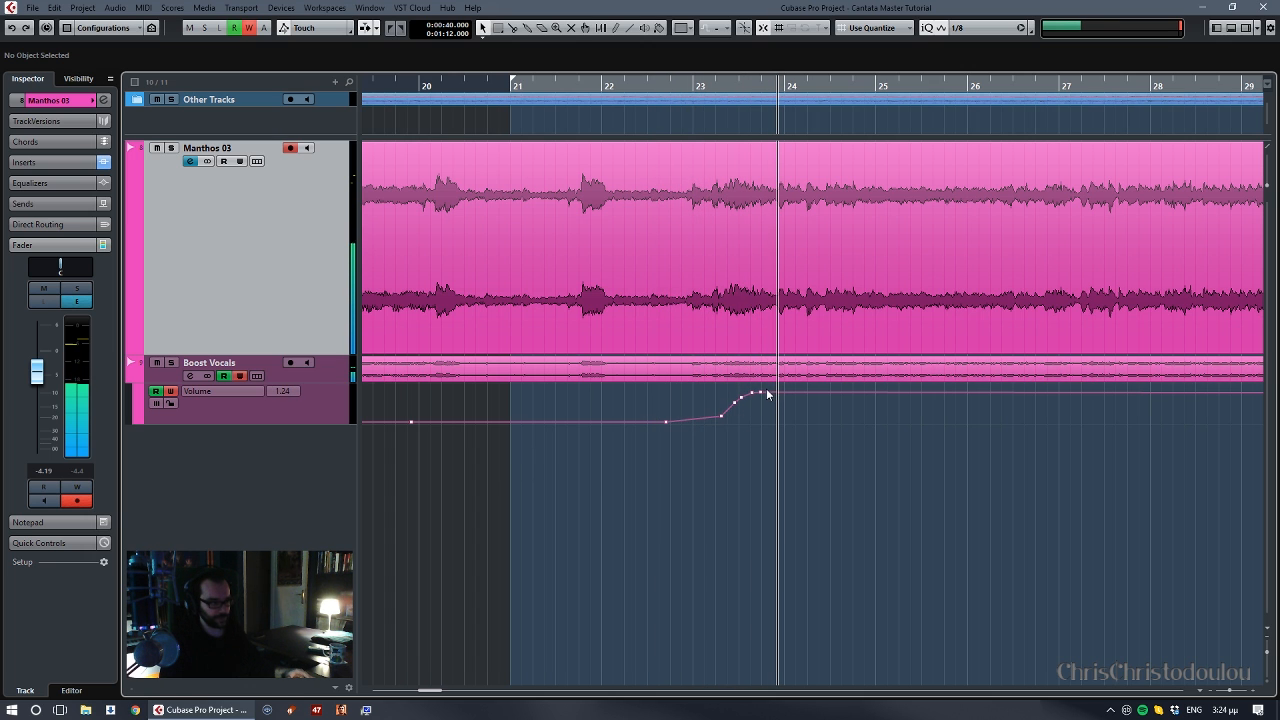
key(ctrl+z)
key(ctrl+z)
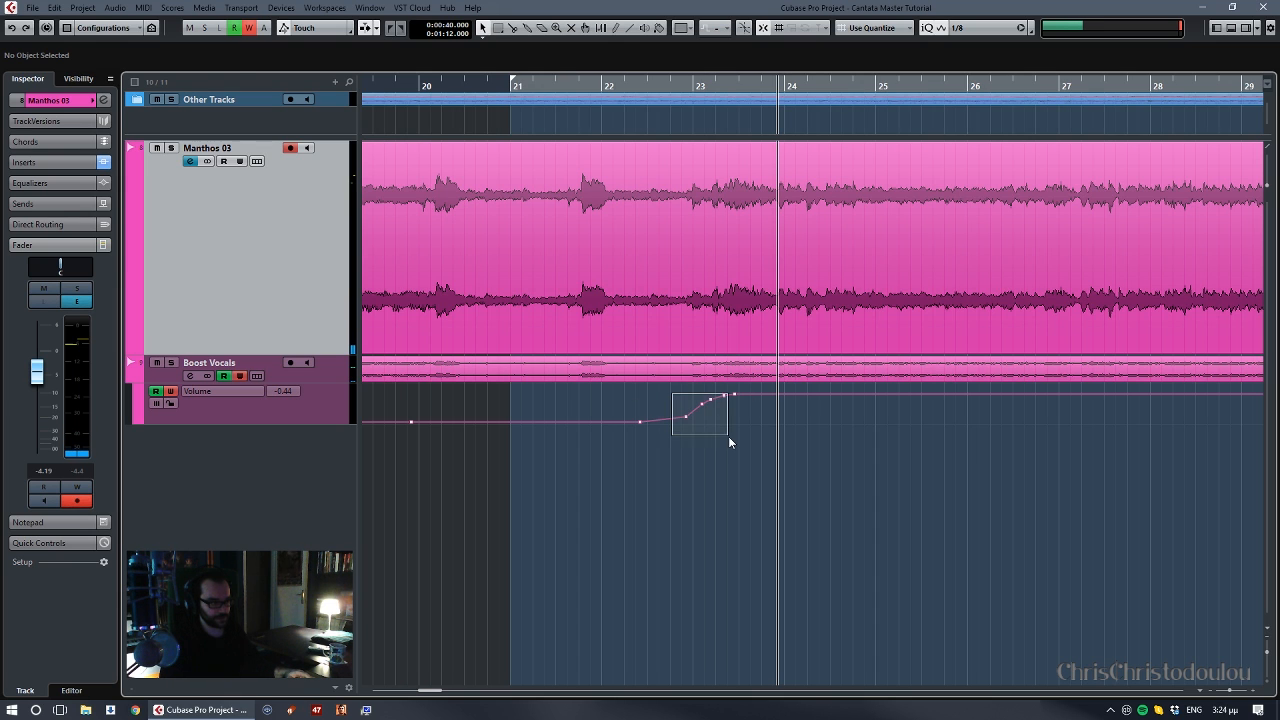
- Move the fade-in's lower point to just after bar 23 and its end point to 23.2.3, and audition the ramp
drag(665, 421, 689, 420)
click(662, 452)
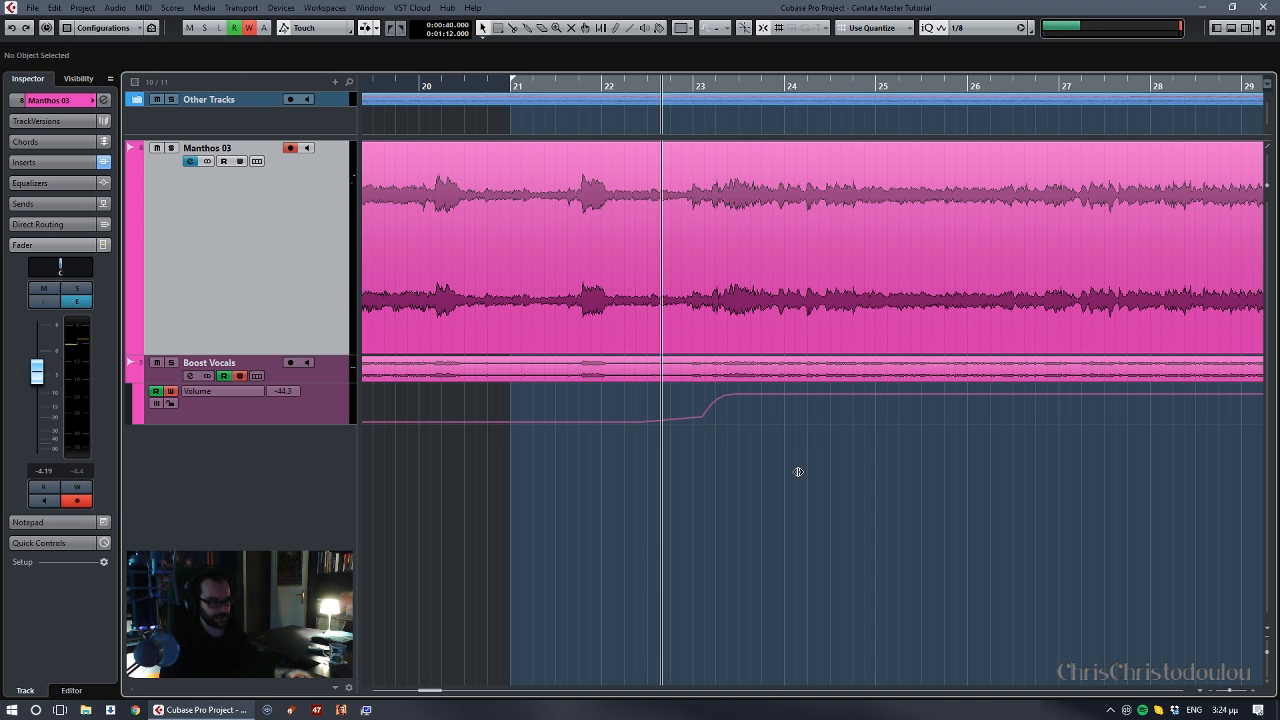
key(space)
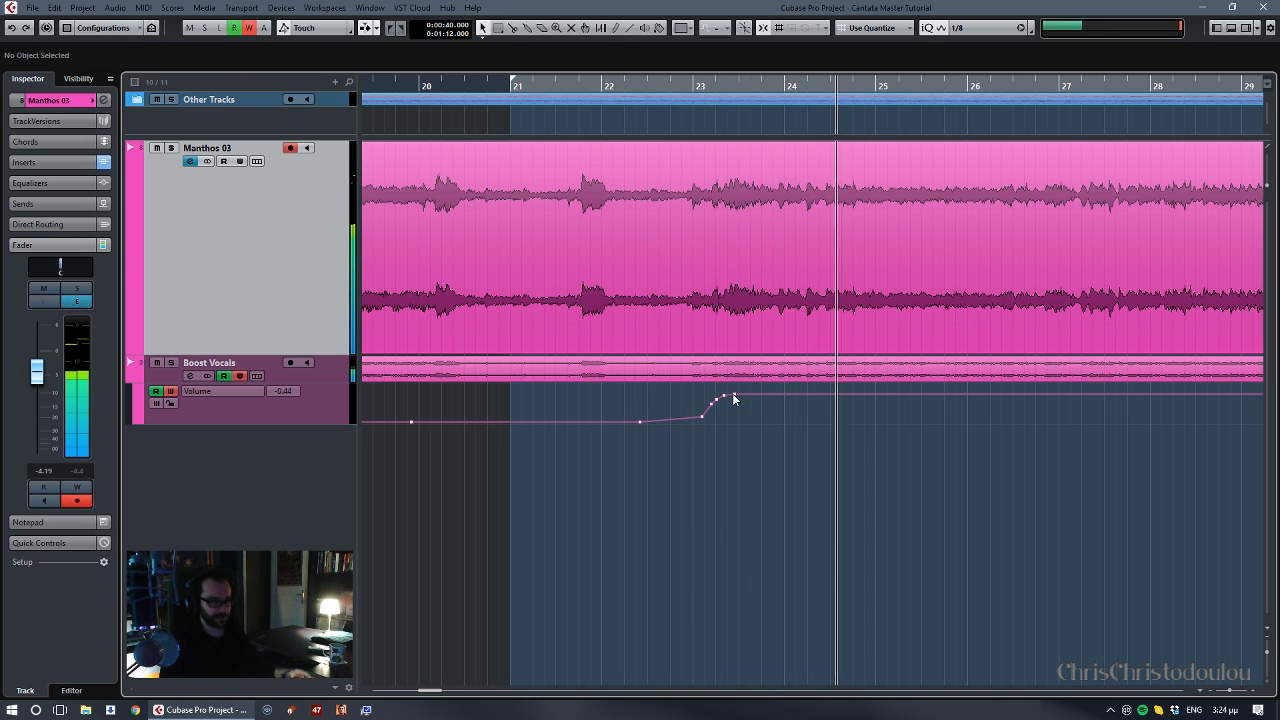
drag(735, 397, 733, 397)
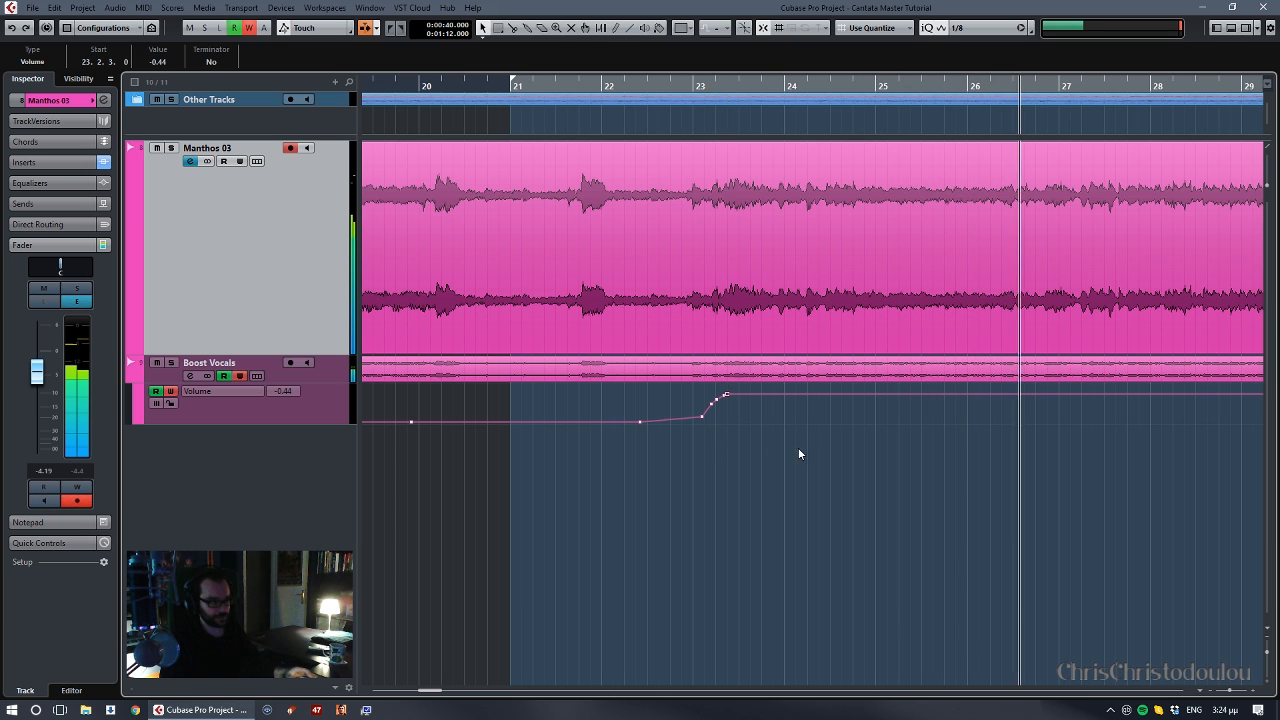
click(742, 430)
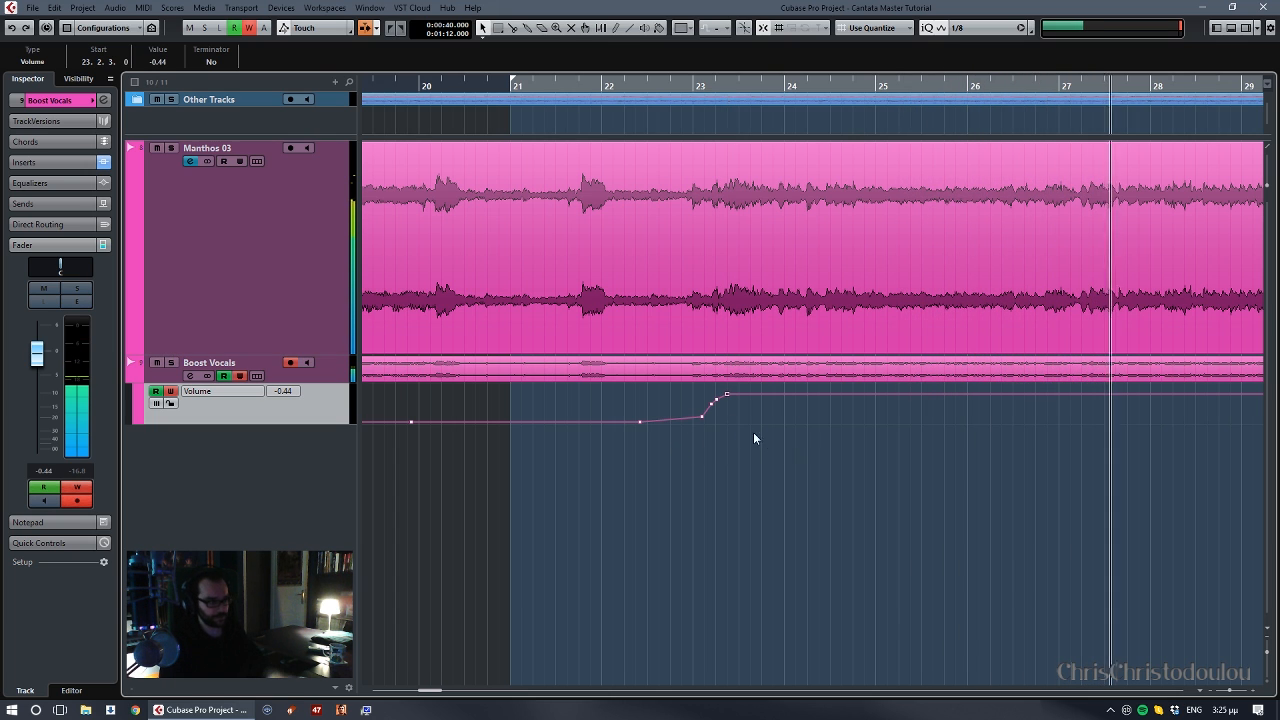
key(space)
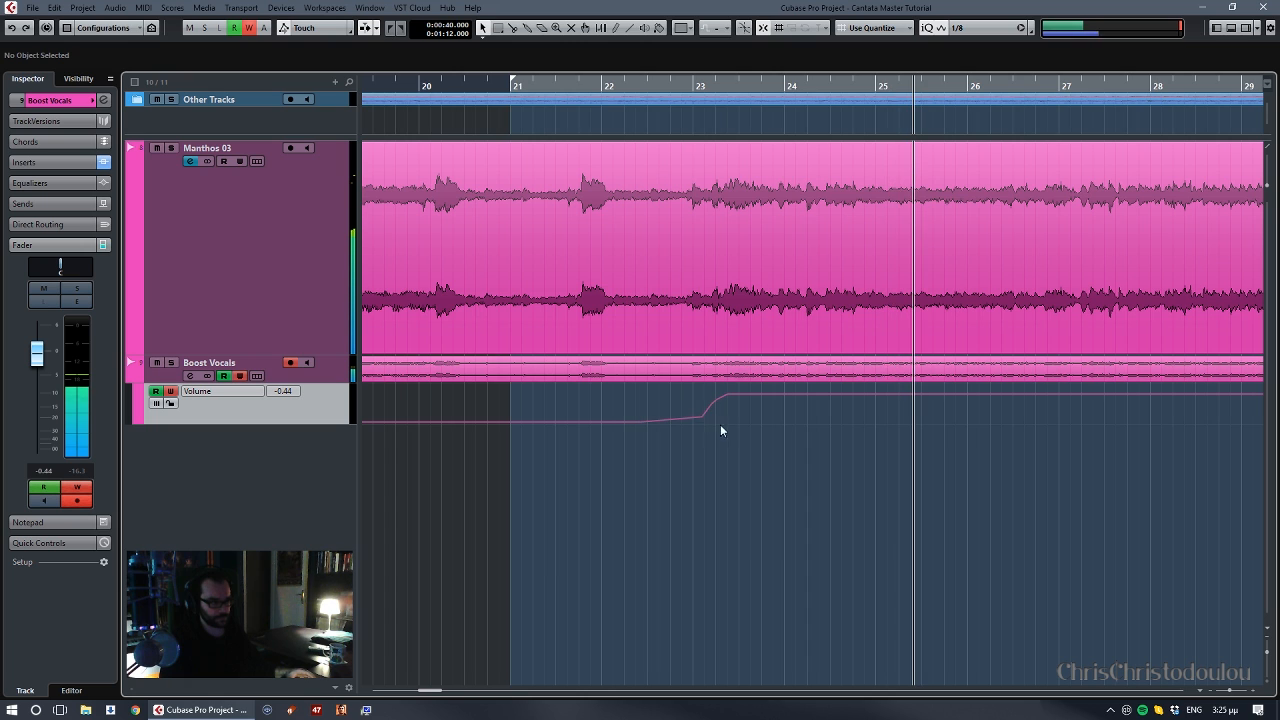
- Redraw the Boost Vocals fade-in with its rise from just before bar 23 to about bar 23.4 and audition it
drag(686, 420, 731, 393)
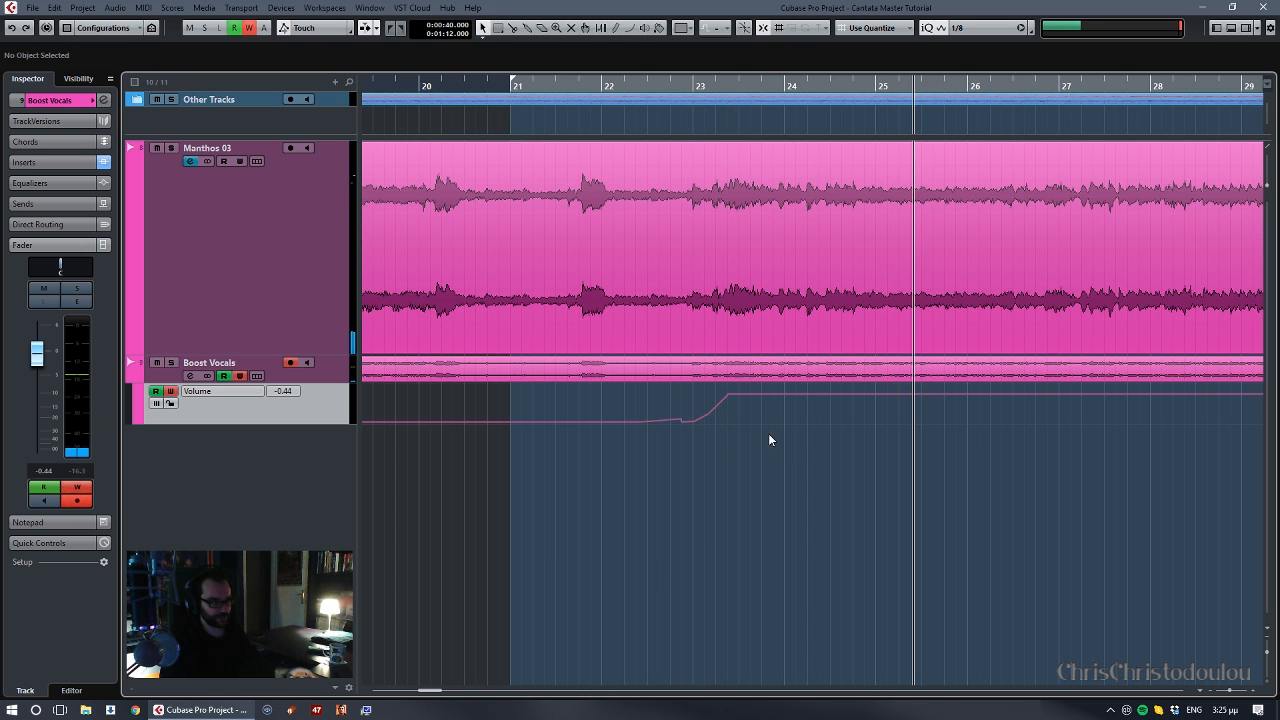
click(651, 440)
key(space)
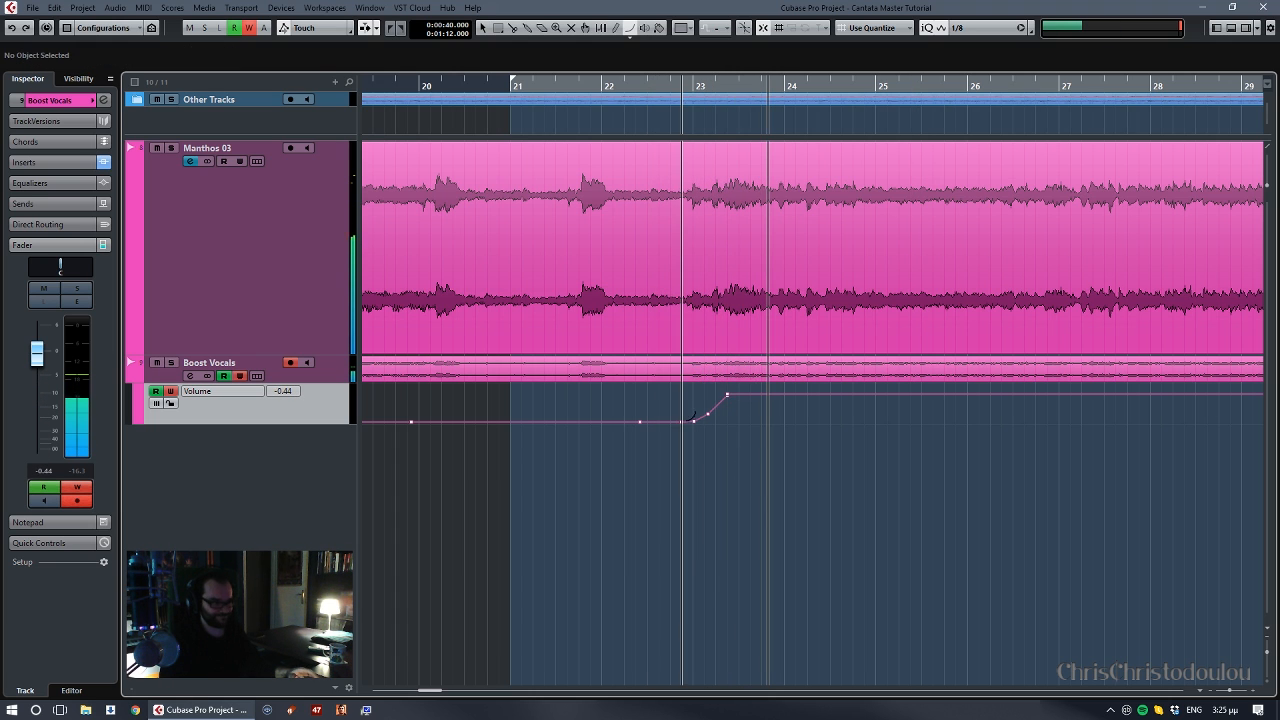
- Draw a curved fade-in from about bar 22.7 to 23.4, move its upper points earlier to start at 23.1.3, and audition it
drag(671, 420, 737, 396)
click(613, 468)
key(space)
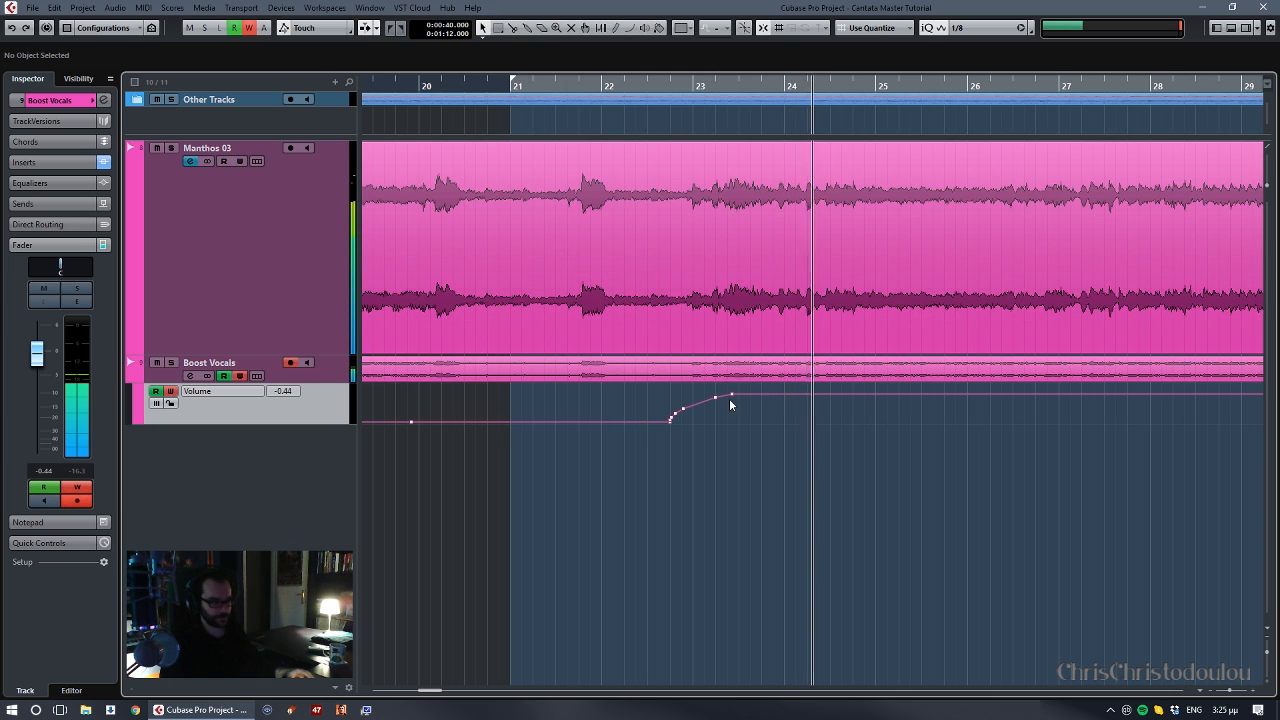
drag(739, 388, 717, 401)
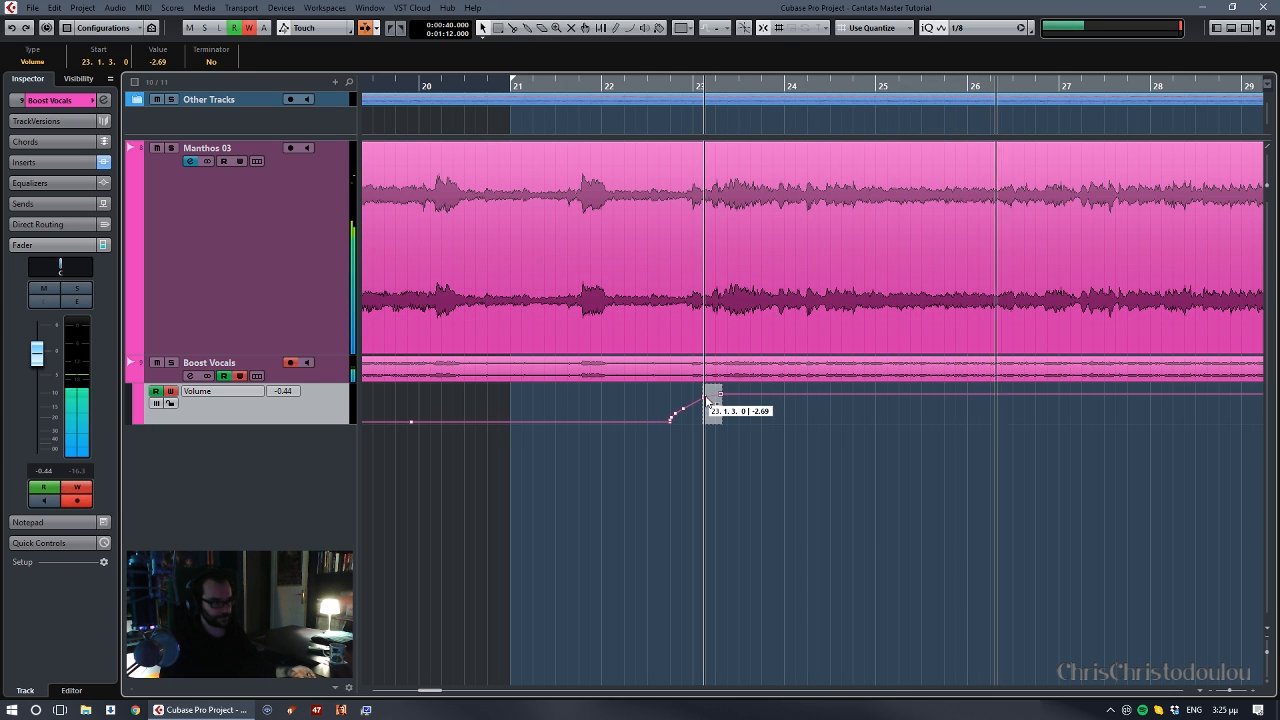
click(654, 466)
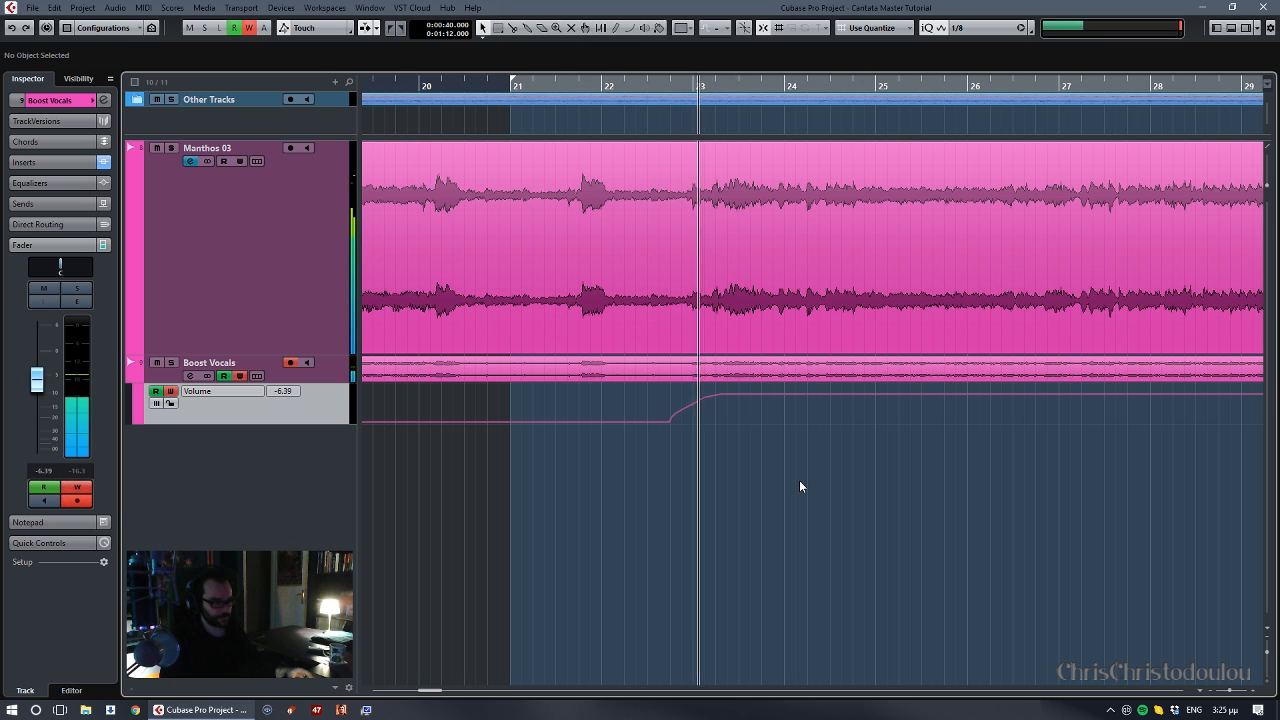
- Review the Boost Vocals volume curve across the song and play the mix from about bar 24
key(g)
key(g)
key(g)
key(g)
key(g)
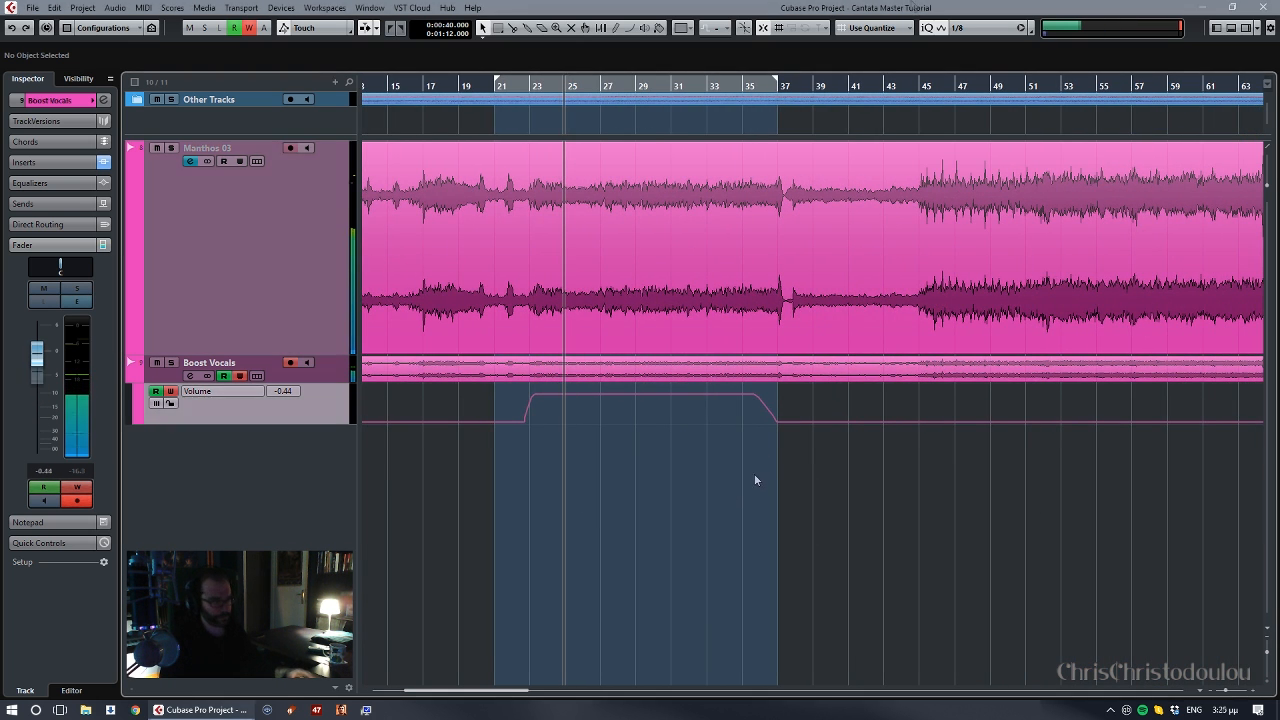
click(757, 4)
key(period)
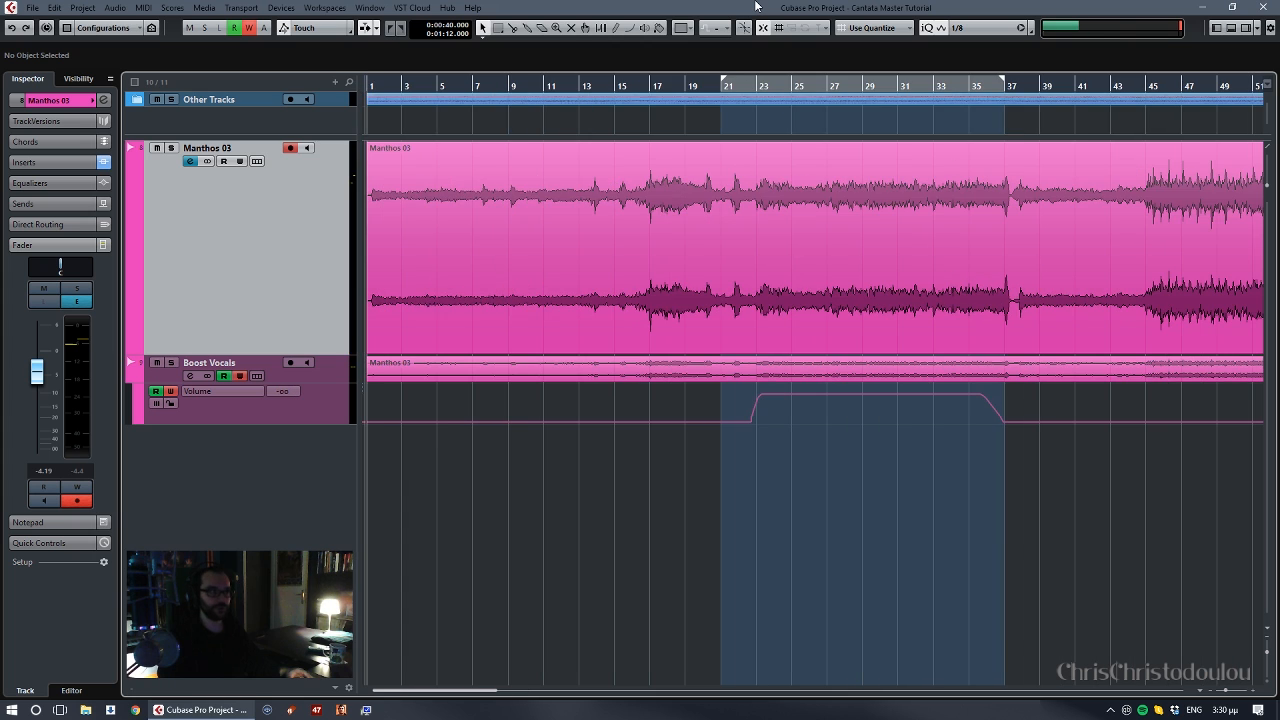
key(space)
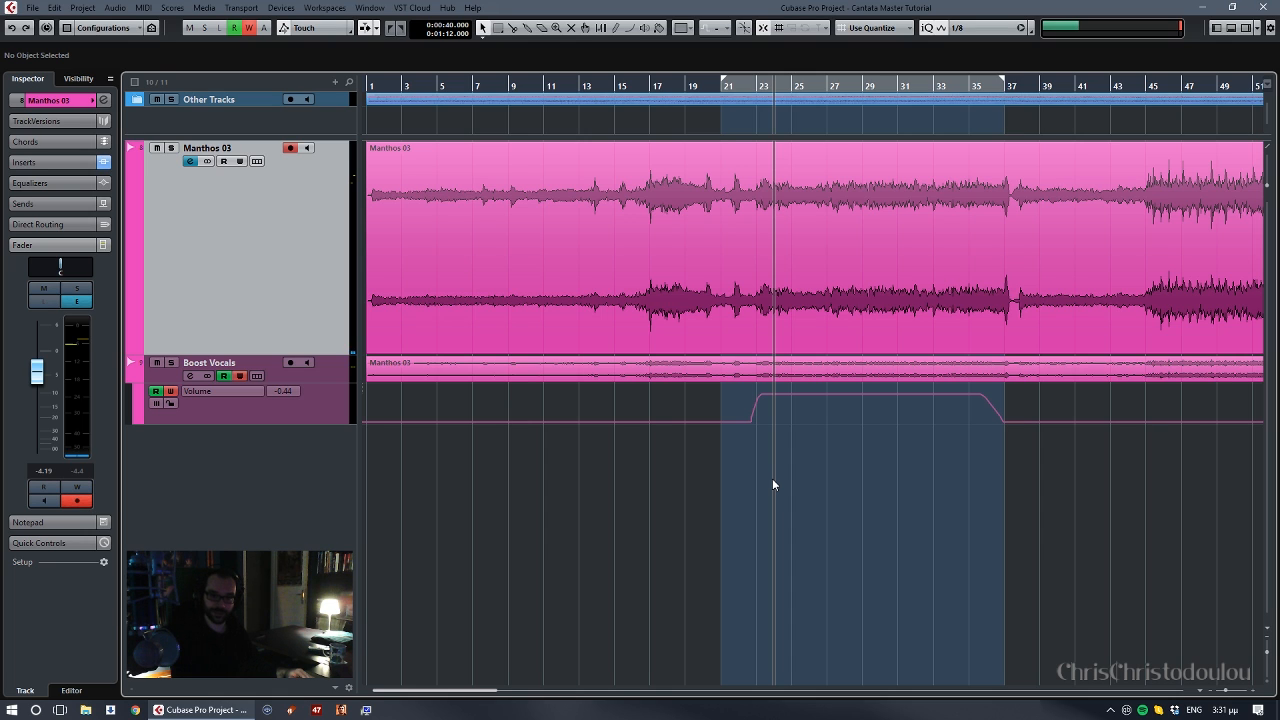
key(space)
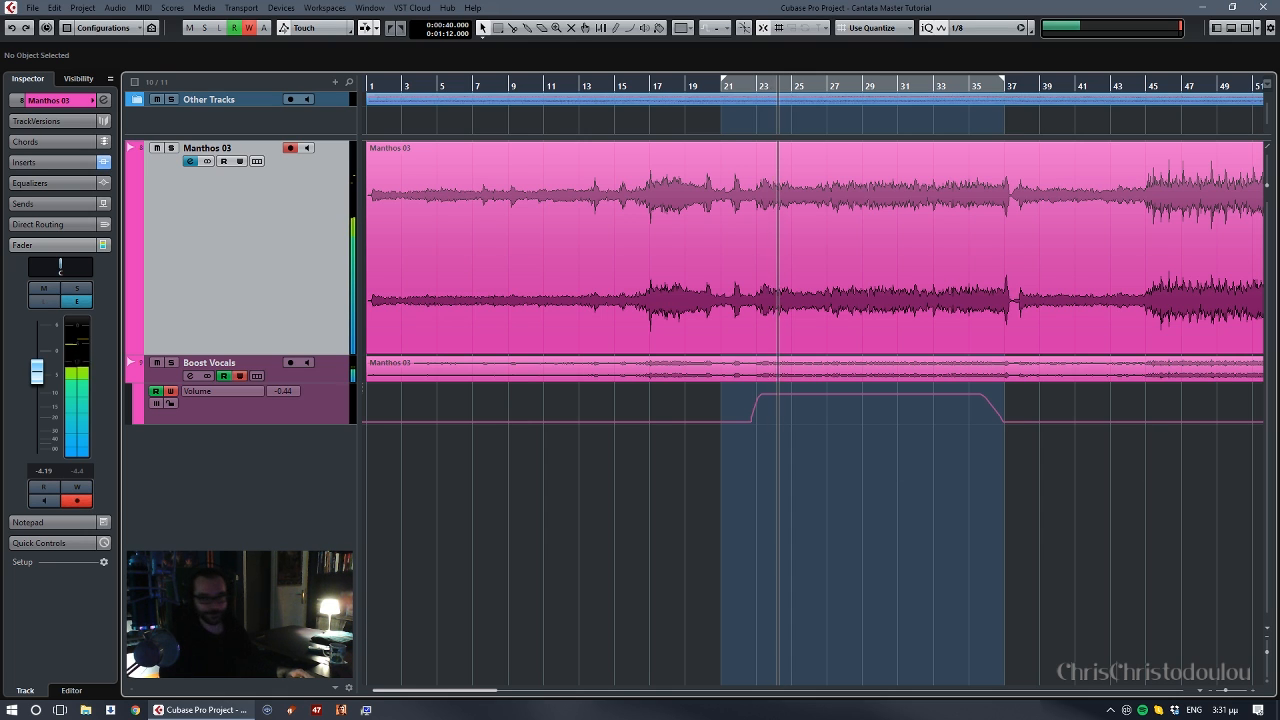